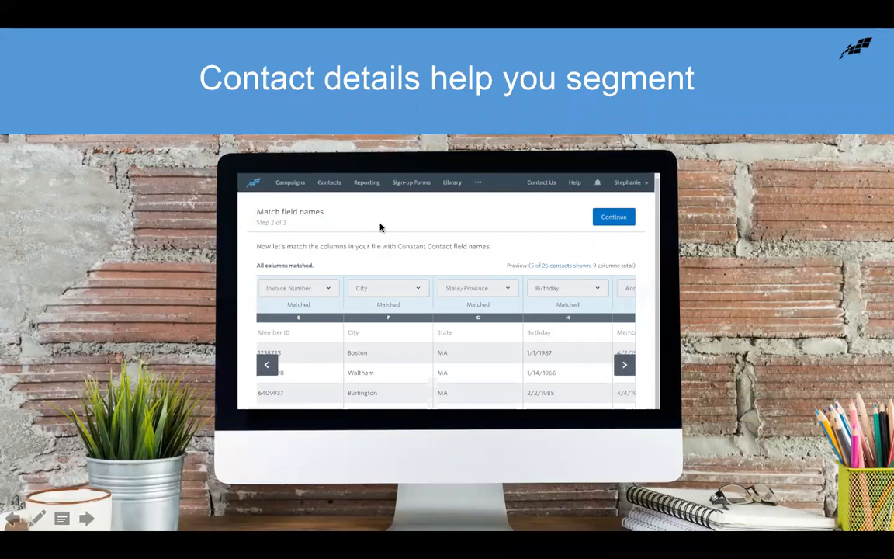
# Advance the slideshow through the agenda and contact details slides to the Live demo slide.
pyautogui.click(291, 241)
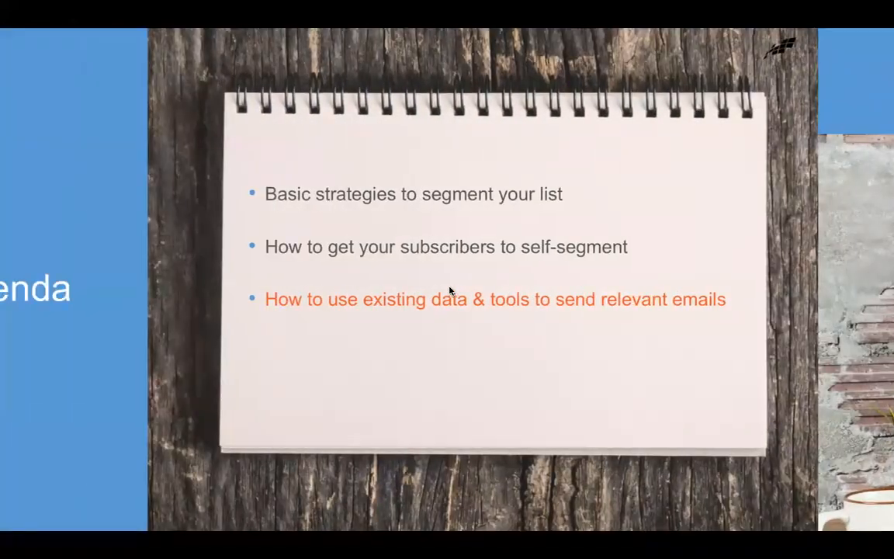
pyautogui.click(448, 291)
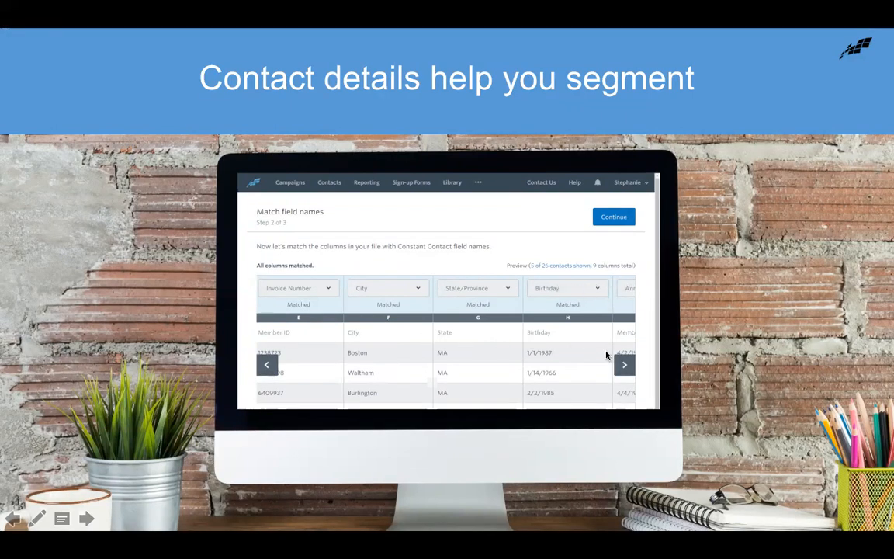
pyautogui.click(625, 369)
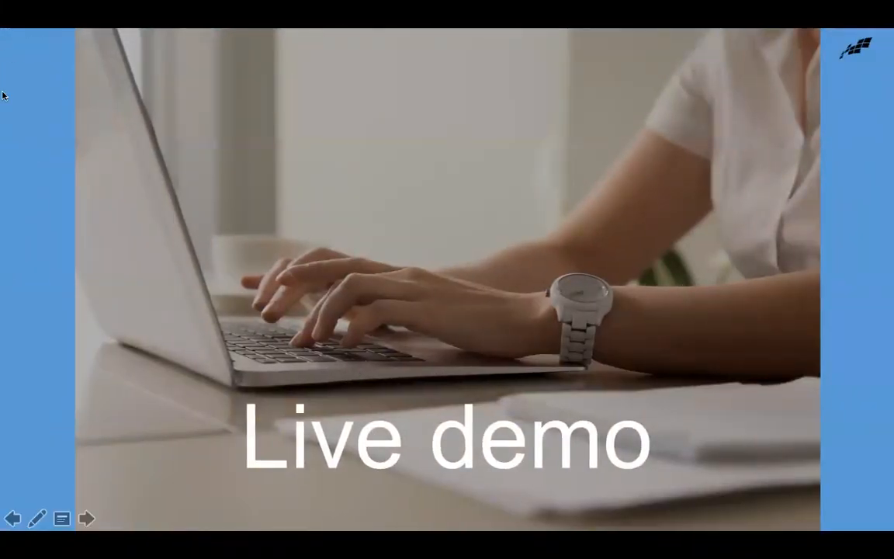
# End the slideshow, switch to the Constant Contact dashboard in Firefox, and widen the browser window.
pyautogui.press('Escape')
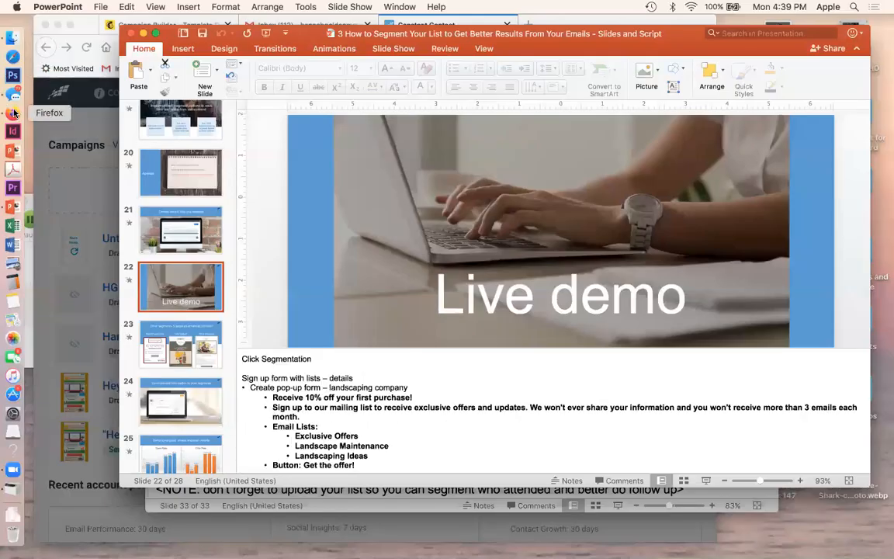
pyautogui.click(7, 101)
pyautogui.click(336, 346)
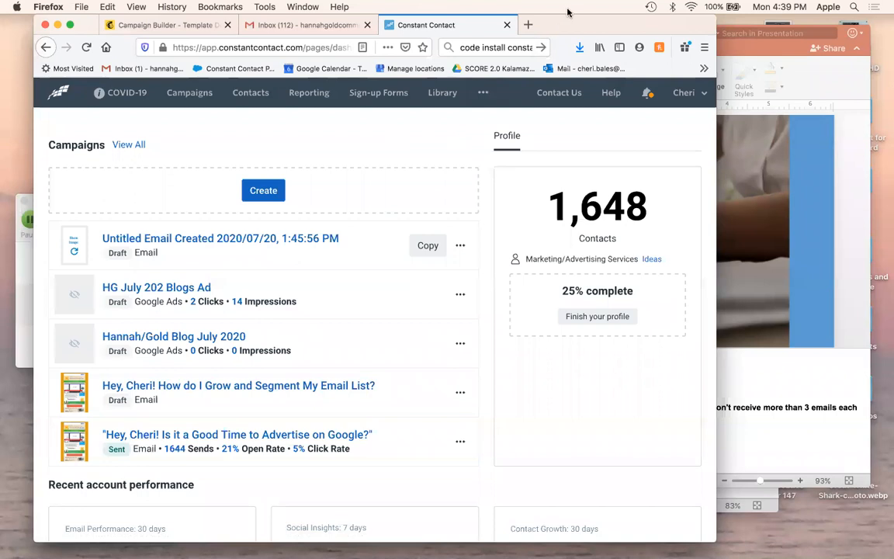
pyautogui.moveTo(714, 146); pyautogui.dragTo(893, 148)
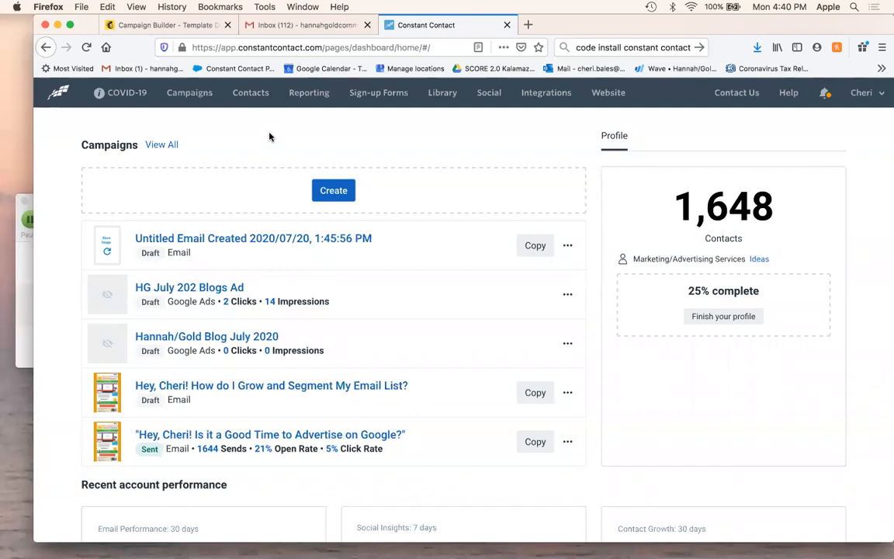
# Open the overview of all email lists in the contacts area.
pyautogui.click(250, 93)
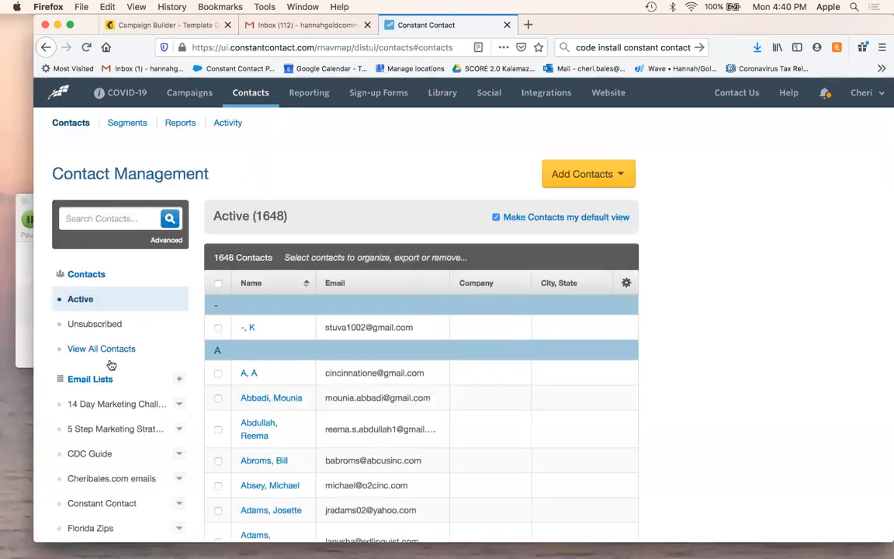
pyautogui.scroll(-1, 105, 358)
pyautogui.click(88, 353)
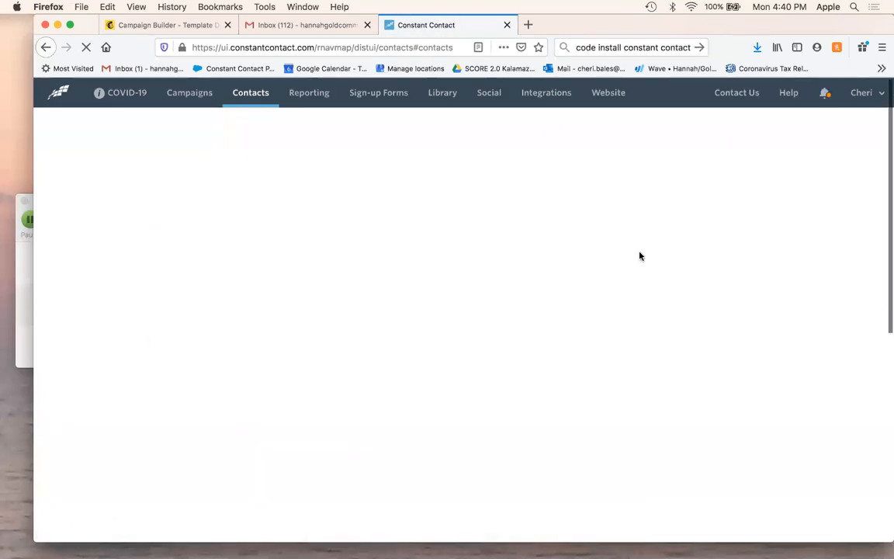
# Look through the names of the email lists to see how the contacts are segmented.
pyautogui.scroll(-3, 665, 250)
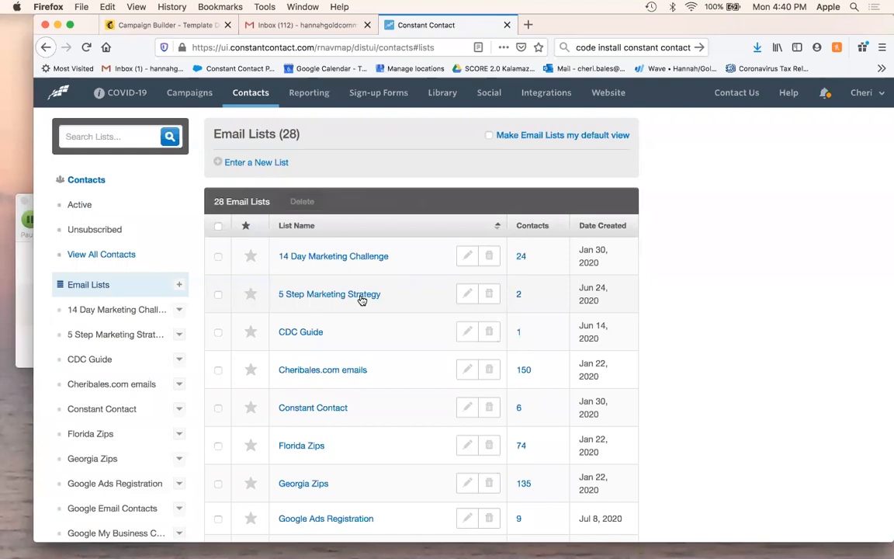
pyautogui.scroll(-1, 334, 334)
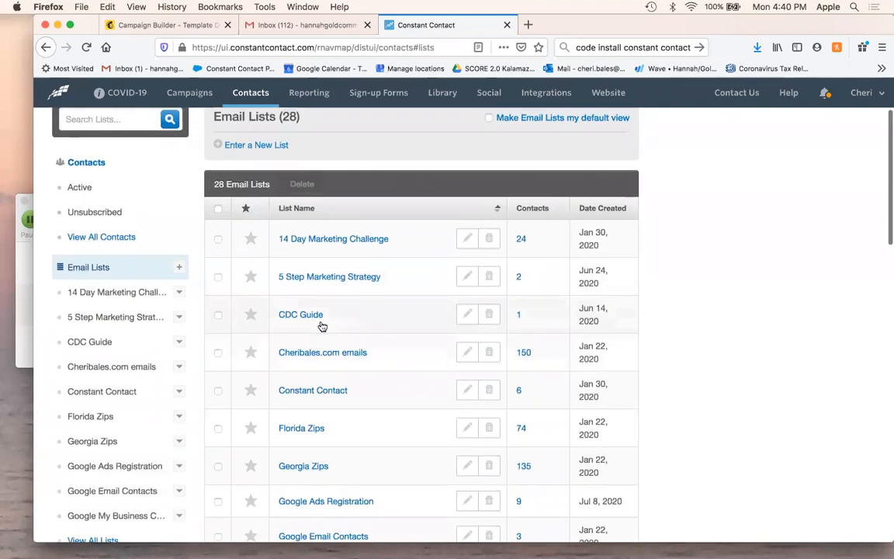
pyautogui.scroll(-3, 365, 322)
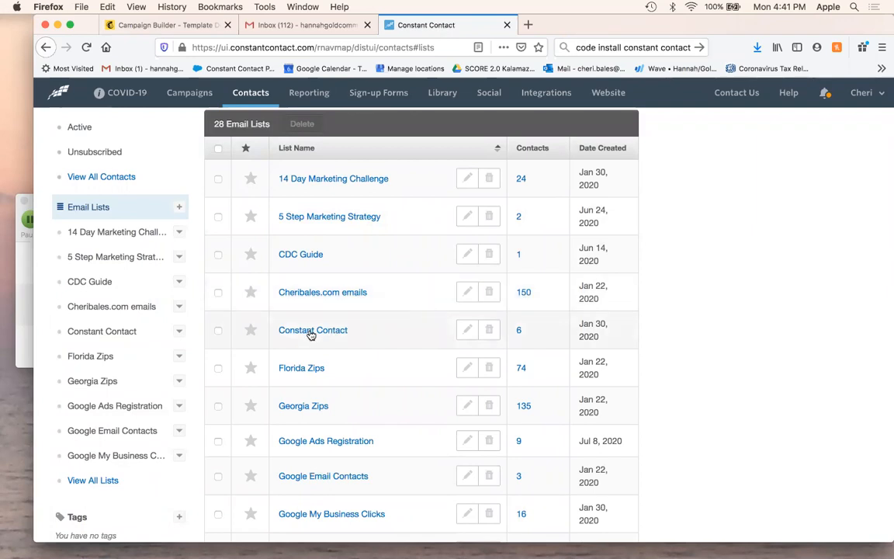
pyautogui.scroll(-3, 311, 334)
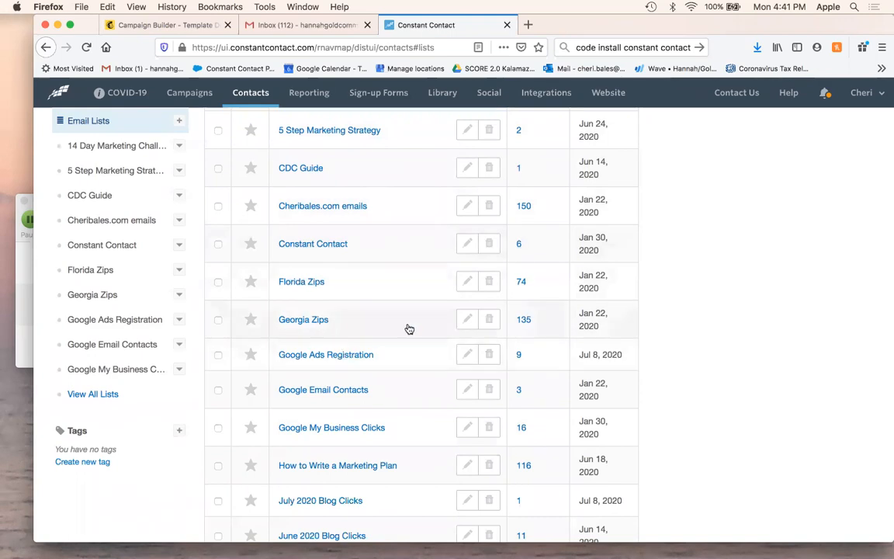
pyautogui.scroll(-5, 364, 351)
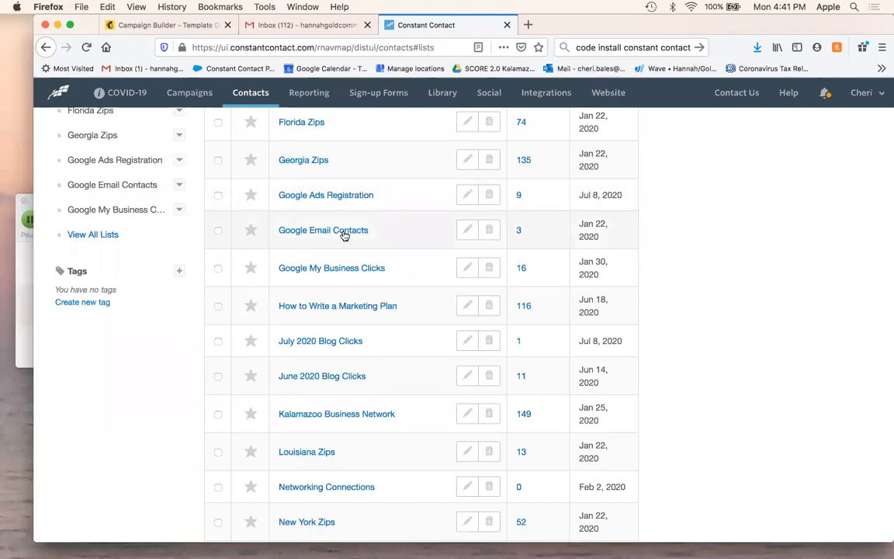
pyautogui.scroll(-2, 344, 236)
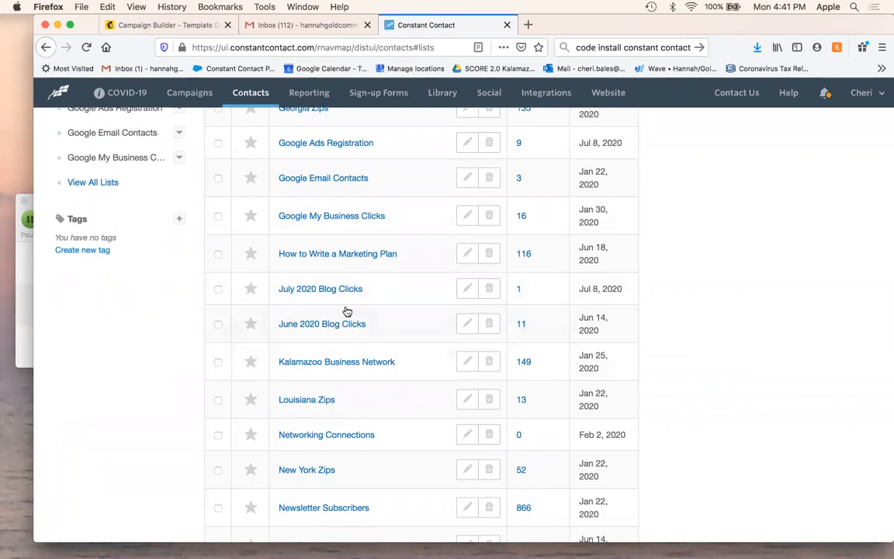
pyautogui.scroll(-3, 352, 388)
pyautogui.scroll(-3, 356, 393)
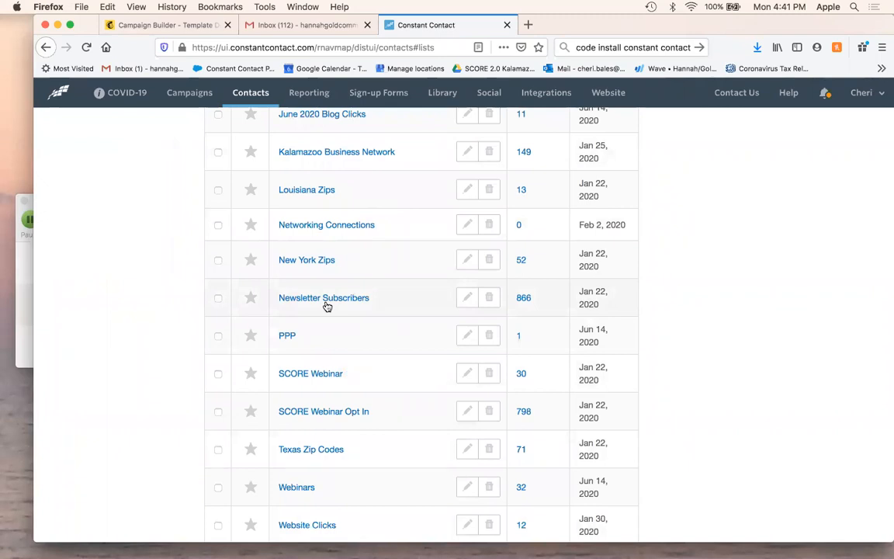
pyautogui.scroll(10, 327, 306)
# Open the campaigns overview, view the untitled draft email created 2020/07/20, and return to the overview.
pyautogui.click(184, 94)
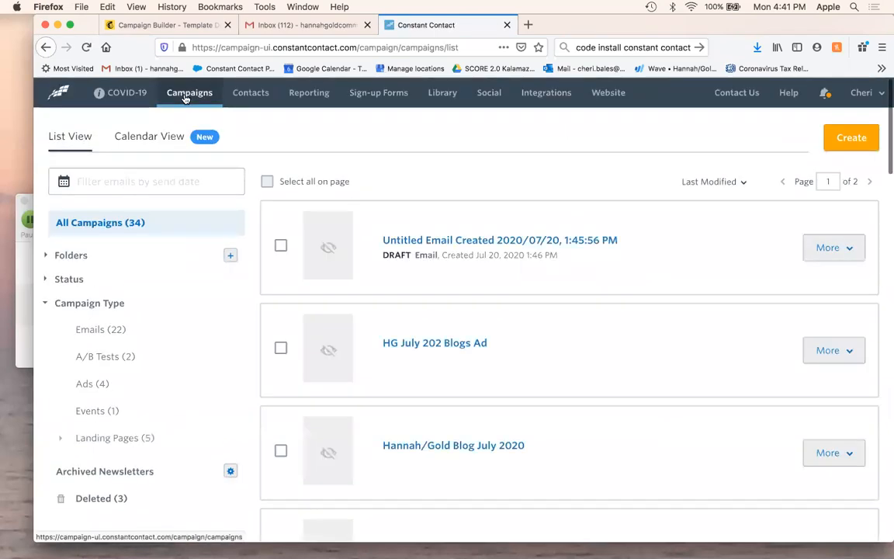
pyautogui.click(439, 242)
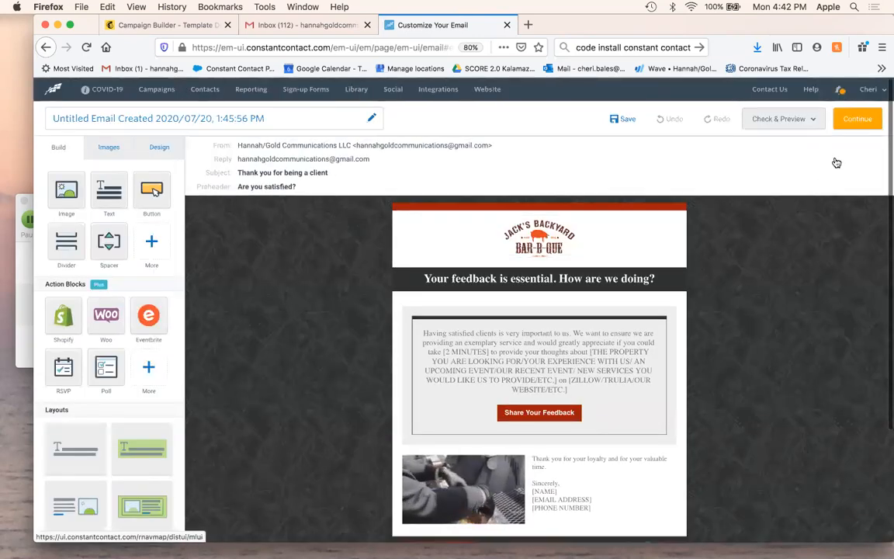
pyautogui.click(164, 97)
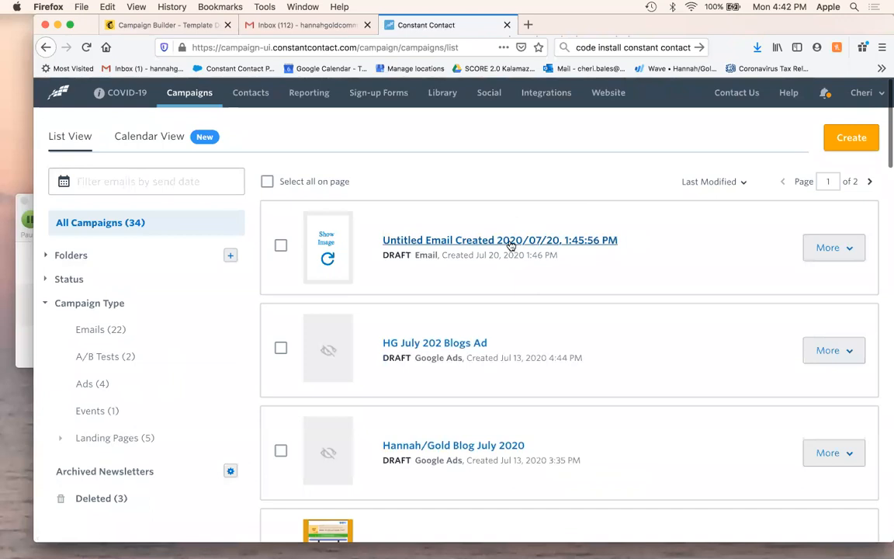
# View the campaign types offered for a new campaign and close the chooser without picking one.
pyautogui.click(850, 139)
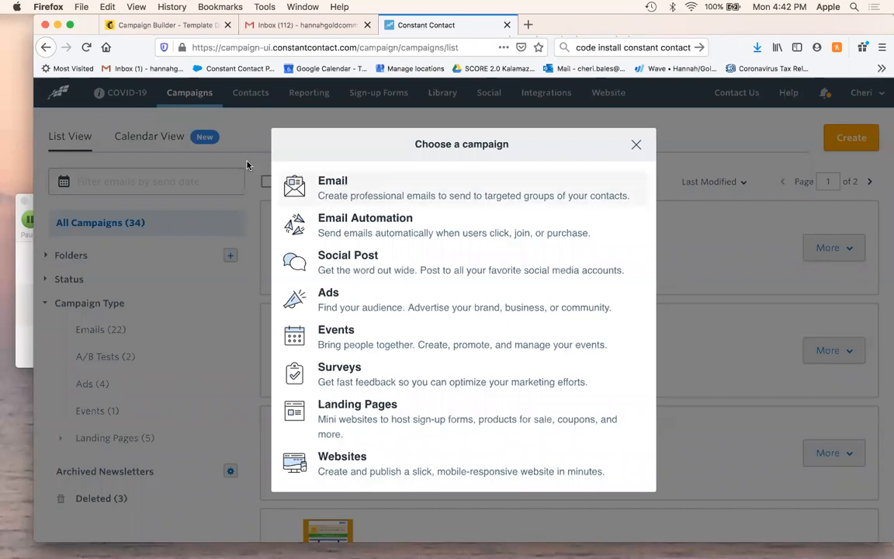
pyautogui.click(636, 145)
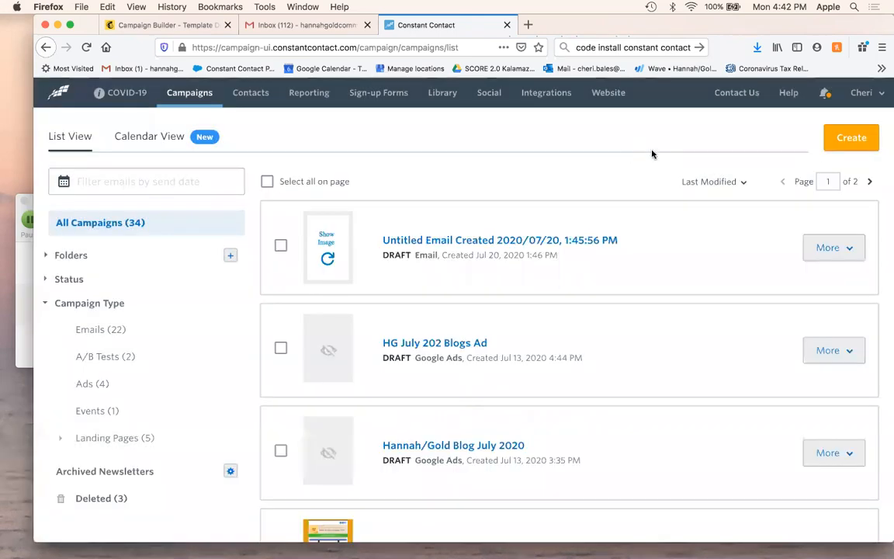
pyautogui.click(853, 138)
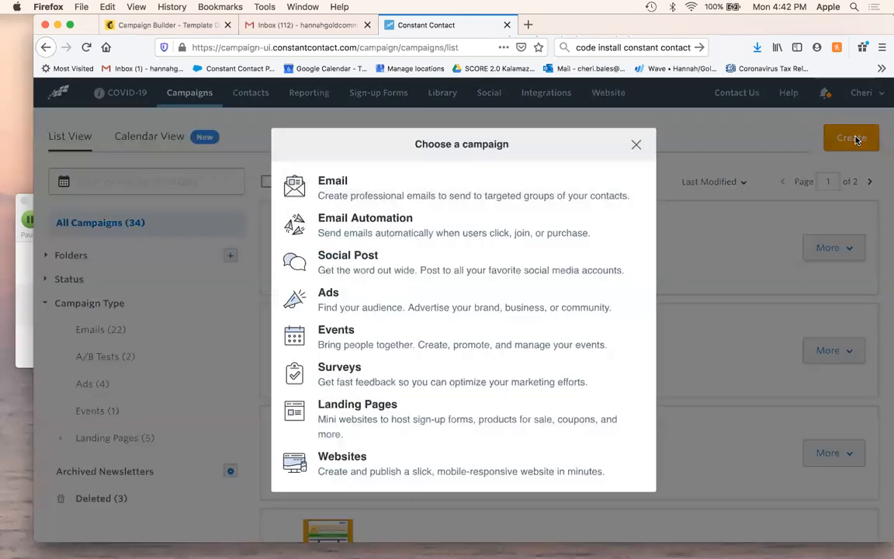
pyautogui.click(636, 145)
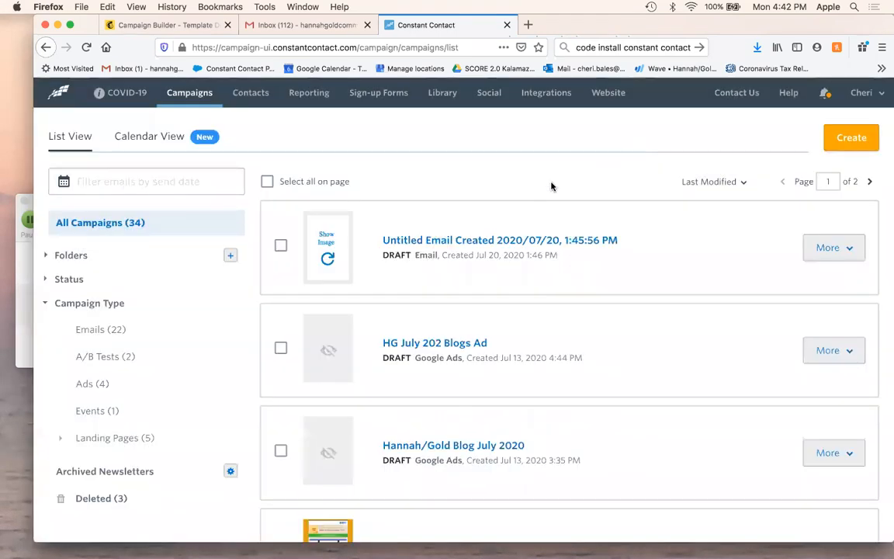
# Open the untitled draft email and rename the campaign to the account user's first name in possessive form plus "Test Email Automation".
pyautogui.click(439, 243)
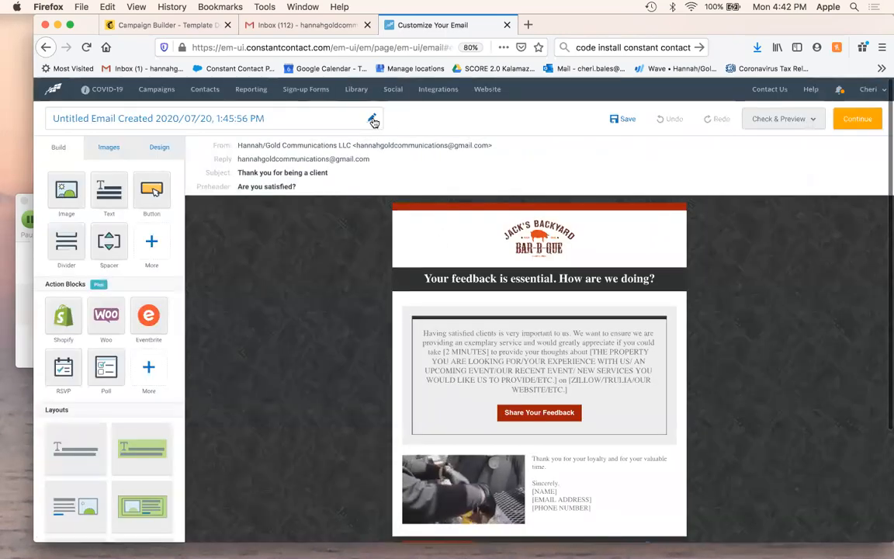
pyautogui.click(372, 120)
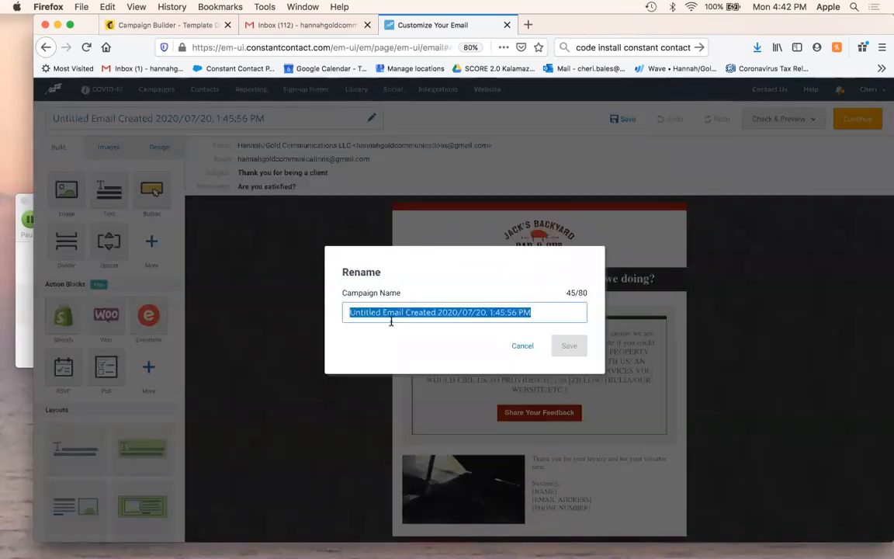
pyautogui.write("Cheri's Test")
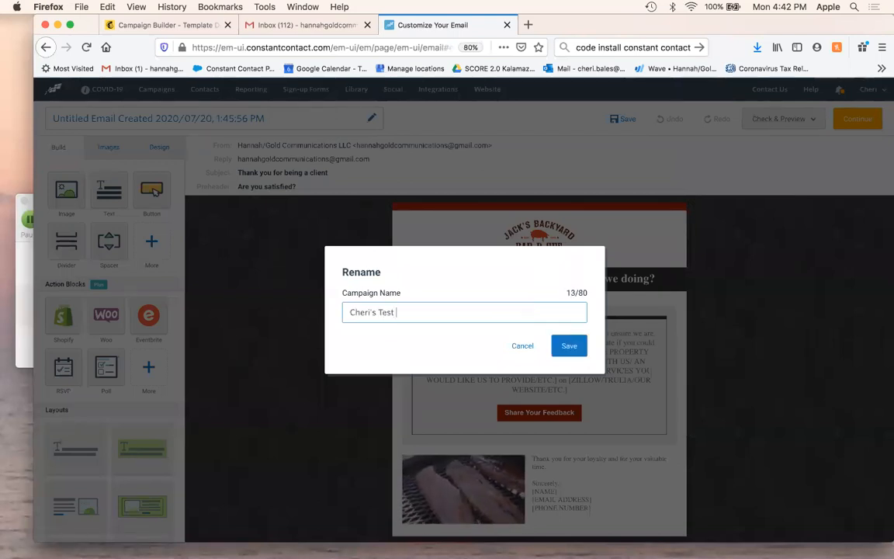
pyautogui.write(' Email Automation')
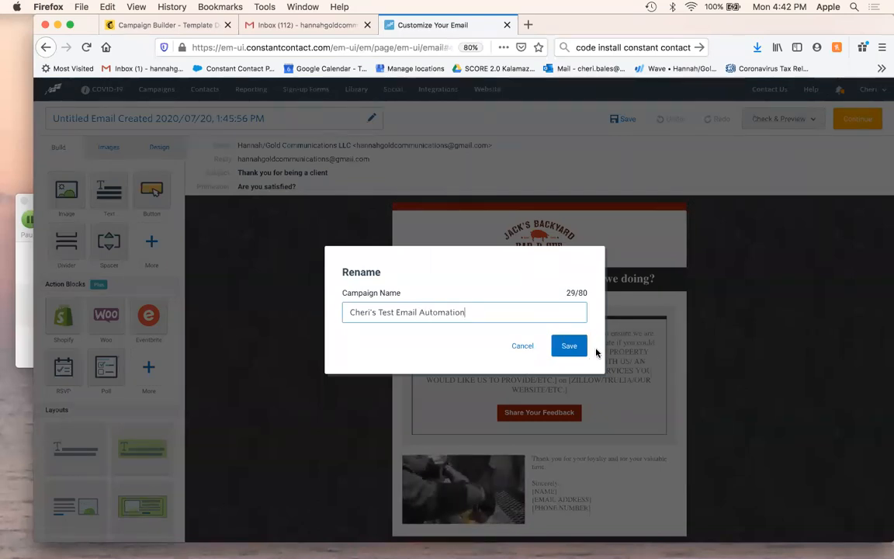
pyautogui.click(570, 346)
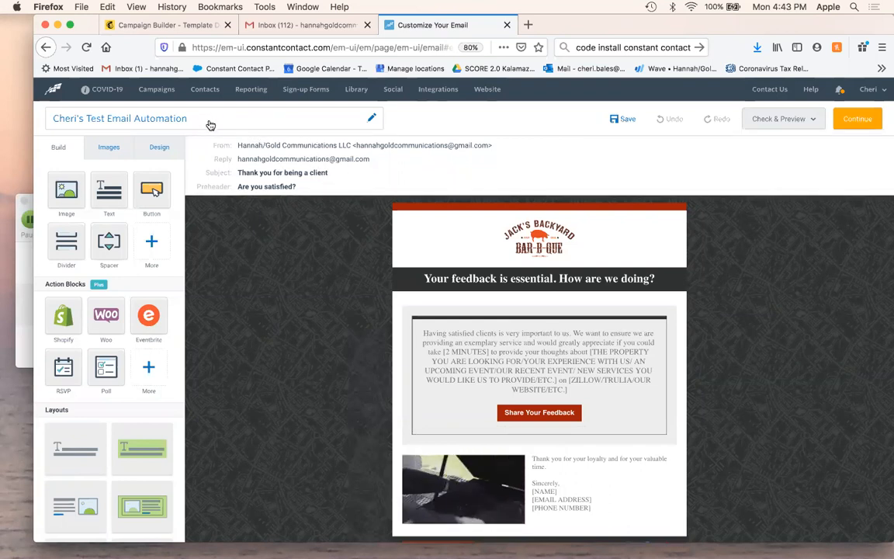
# Review the subject and preheader in the email settings without saving, and look over the email template's layout.
pyautogui.click(361, 178)
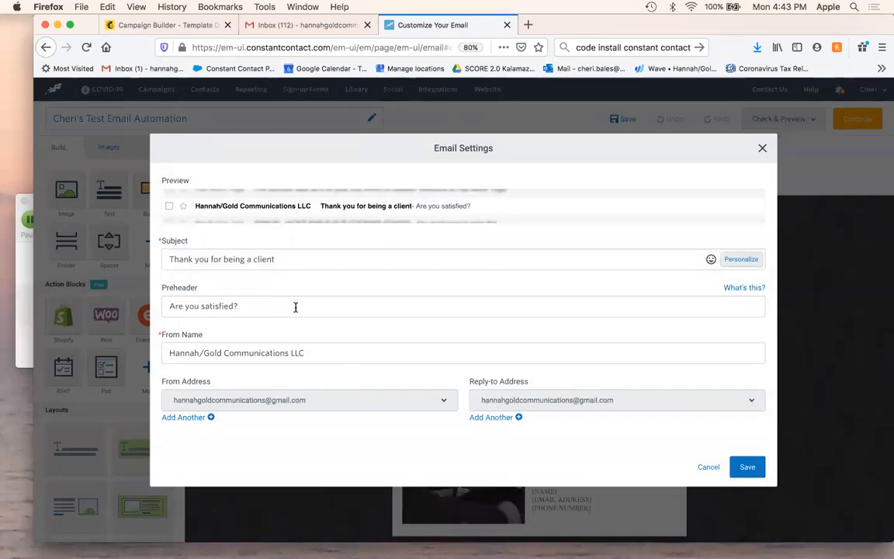
pyautogui.moveTo(240, 306); pyautogui.dragTo(164, 305)
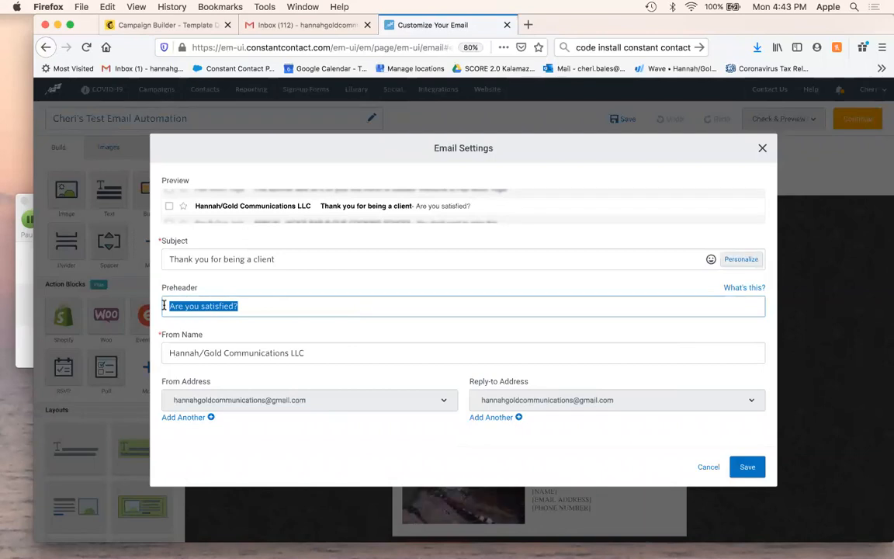
pyautogui.click(698, 468)
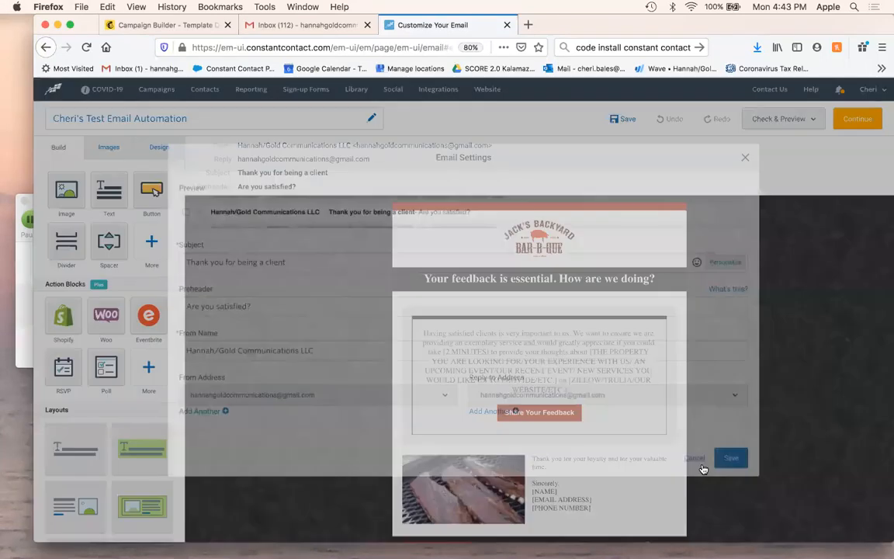
pyautogui.scroll(-2, 288, 263)
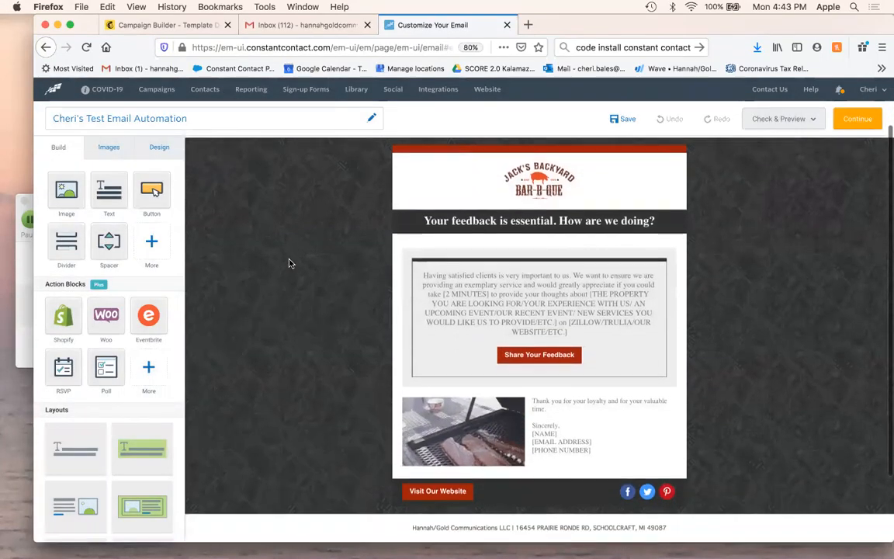
pyautogui.scroll(2, 289, 261)
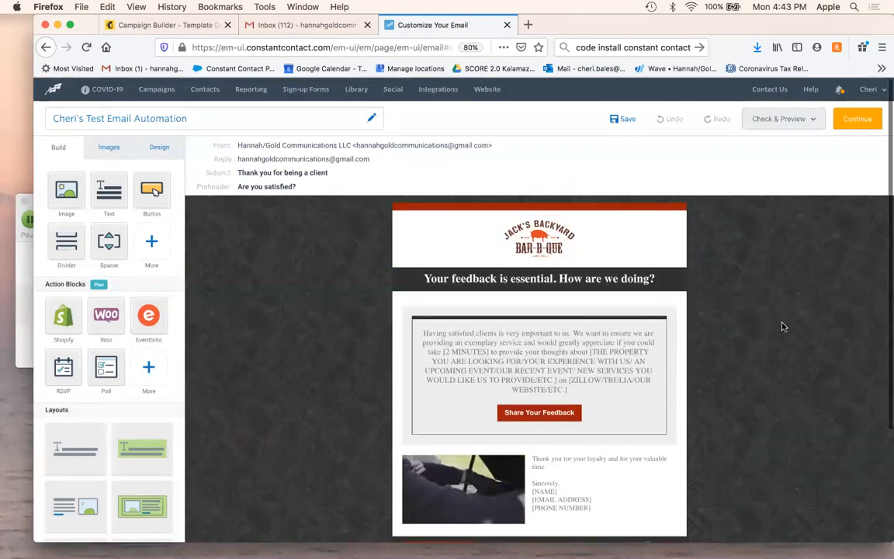
# Insert an image block beside the "Your feedback is essential" heading and undo the insertion.
pyautogui.click(537, 237)
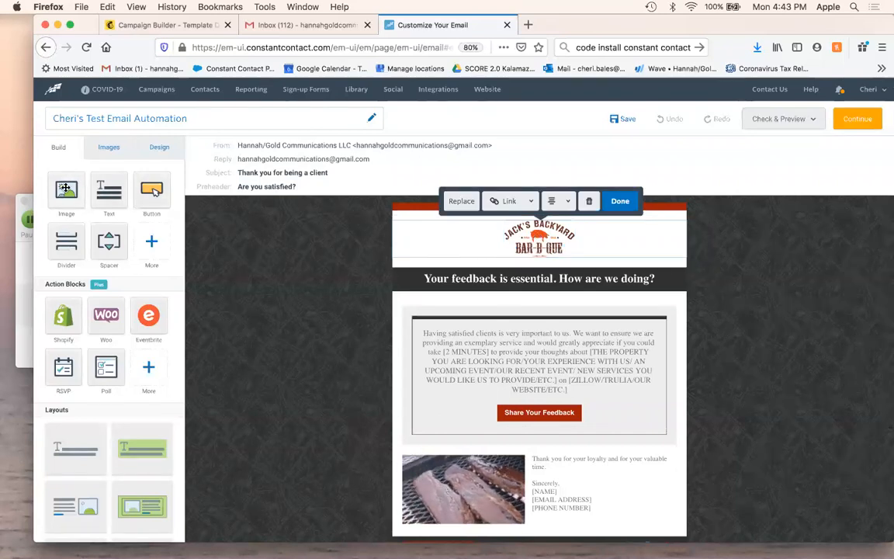
pyautogui.moveTo(62, 189); pyautogui.dragTo(433, 283)
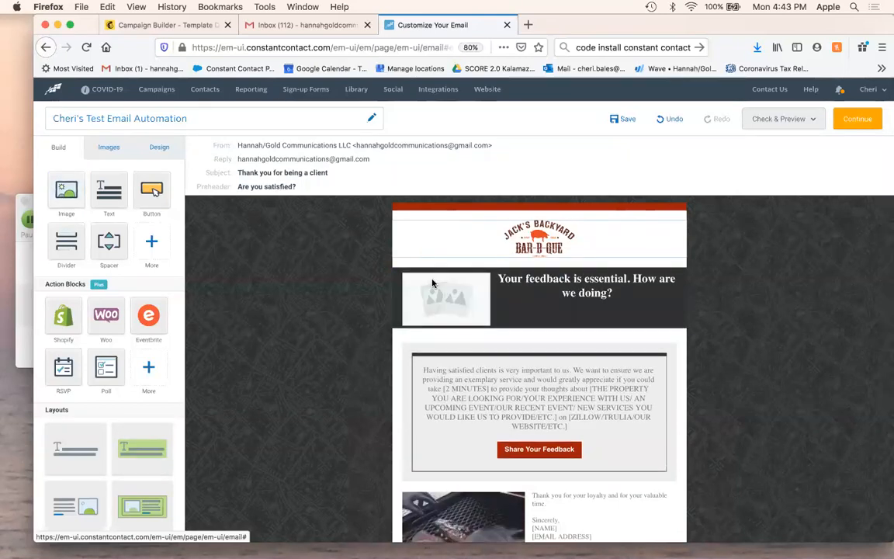
pyautogui.click(673, 122)
# Replace the header logo with jacks-logo-480x249.png from the image library and enlarge it to fill most of the header block.
pyautogui.click(547, 237)
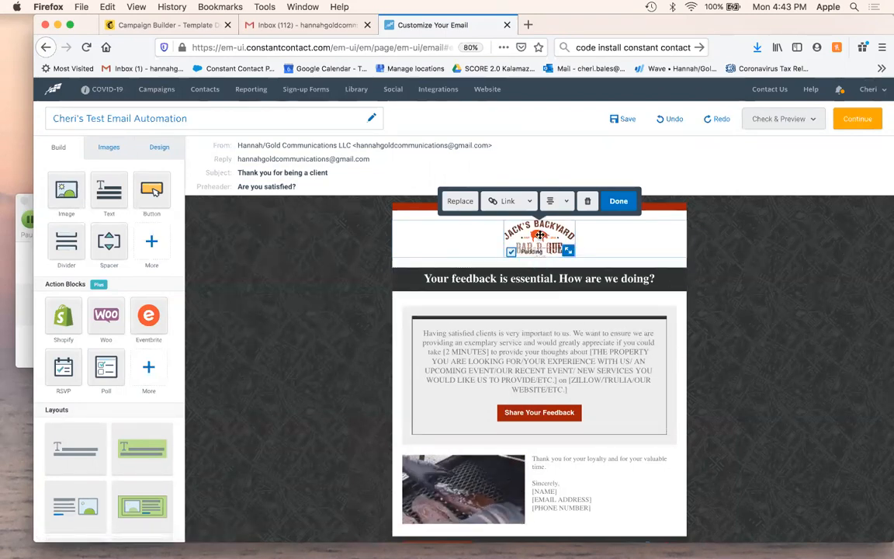
pyautogui.click(458, 201)
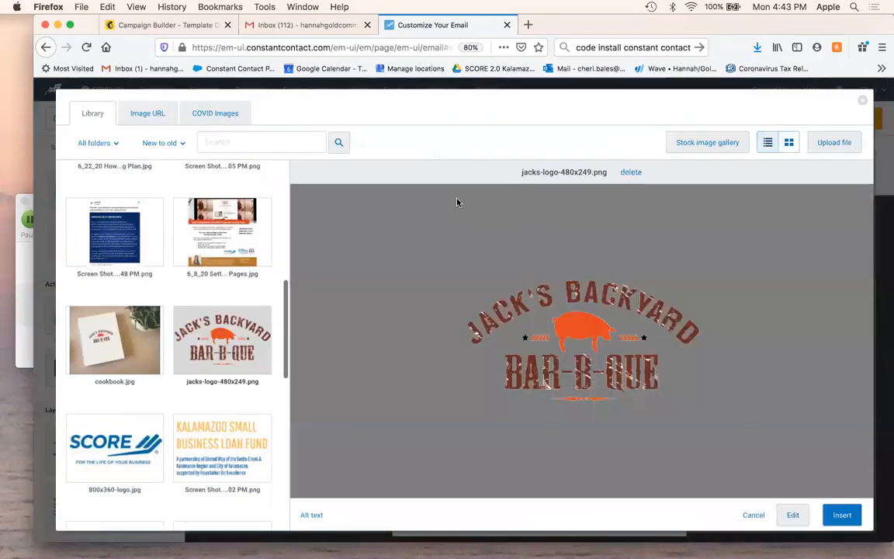
pyautogui.click(115, 243)
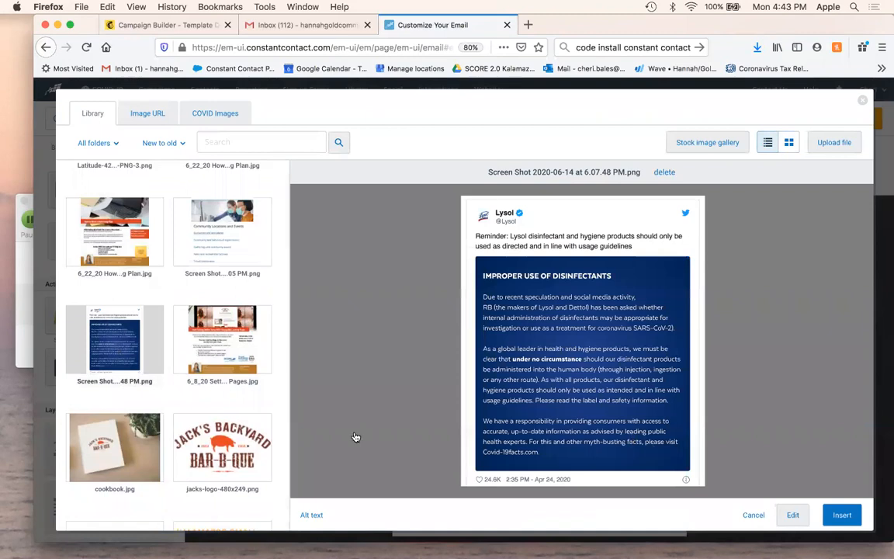
pyautogui.click(222, 447)
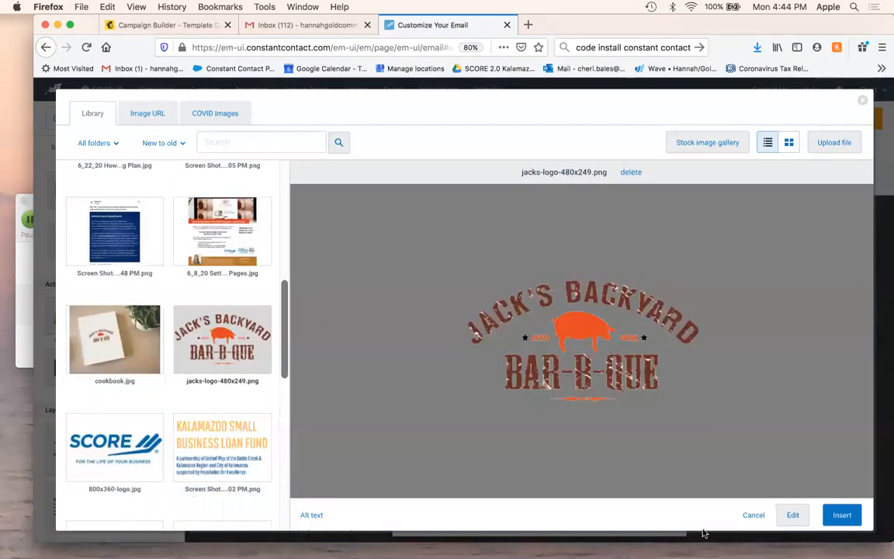
pyautogui.click(842, 515)
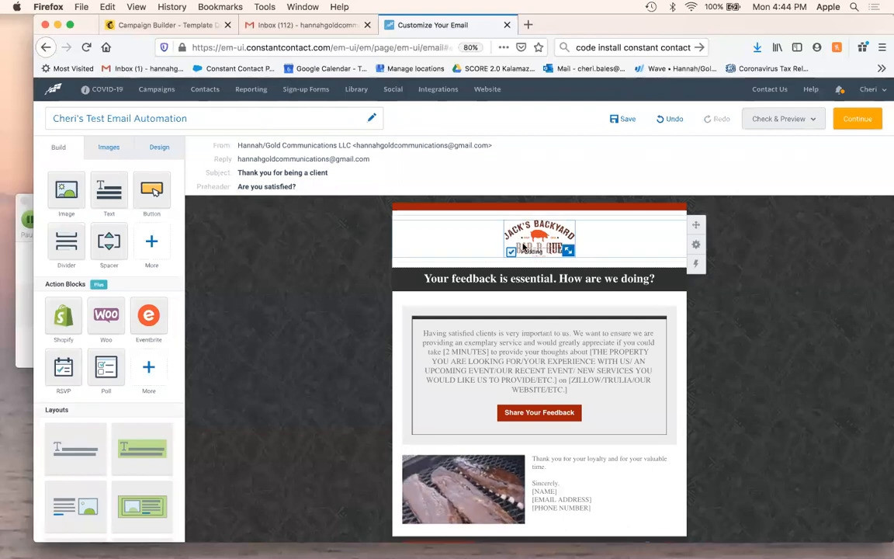
pyautogui.moveTo(568, 250); pyautogui.dragTo(666, 309)
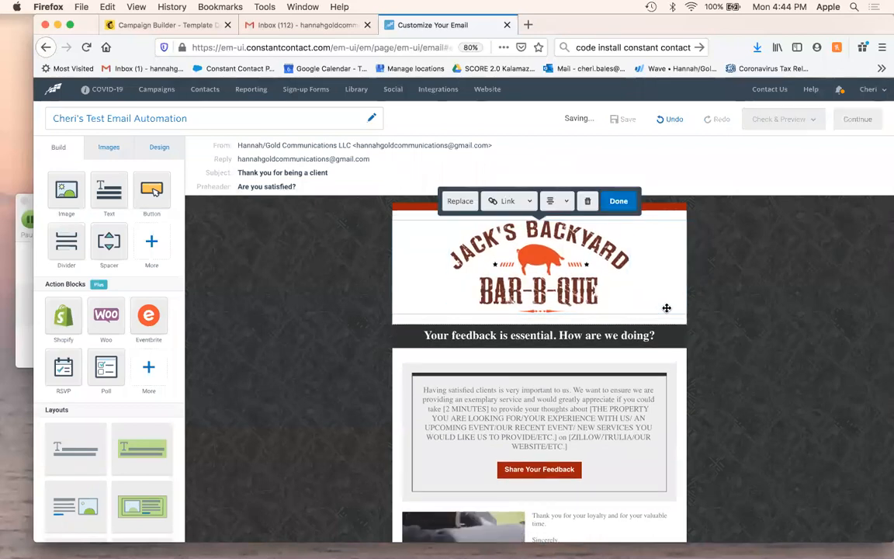
pyautogui.click(619, 202)
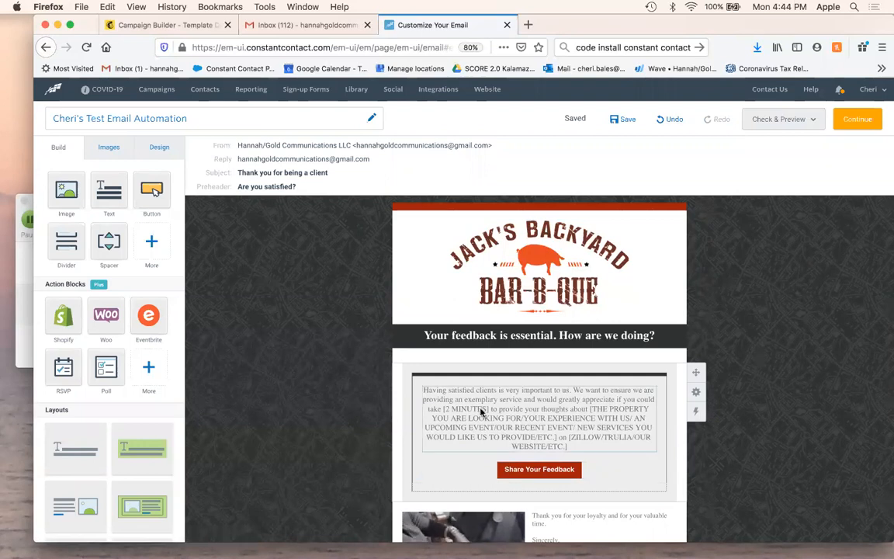
# Insert a text block beside the "Your feedback is essential" heading and undo the insertion.
pyautogui.scroll(-3, 311, 281)
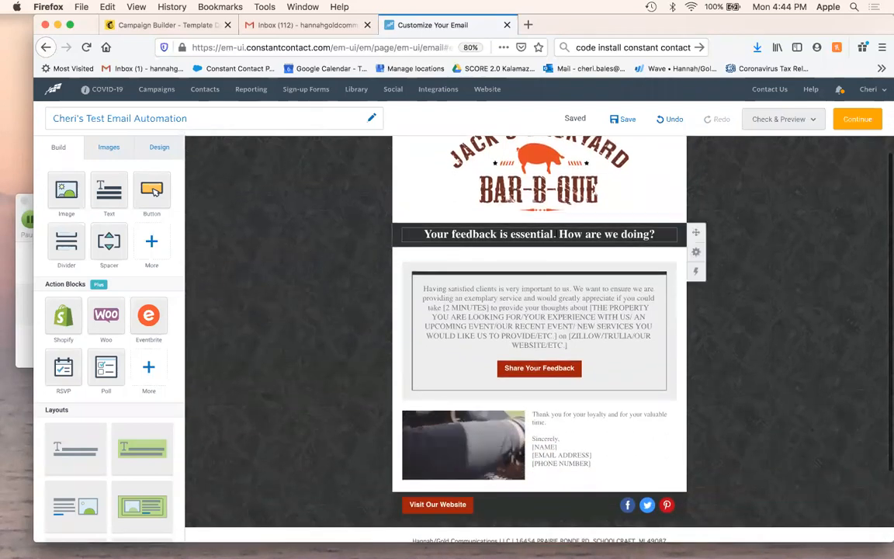
pyautogui.click(556, 234)
pyautogui.click(225, 221)
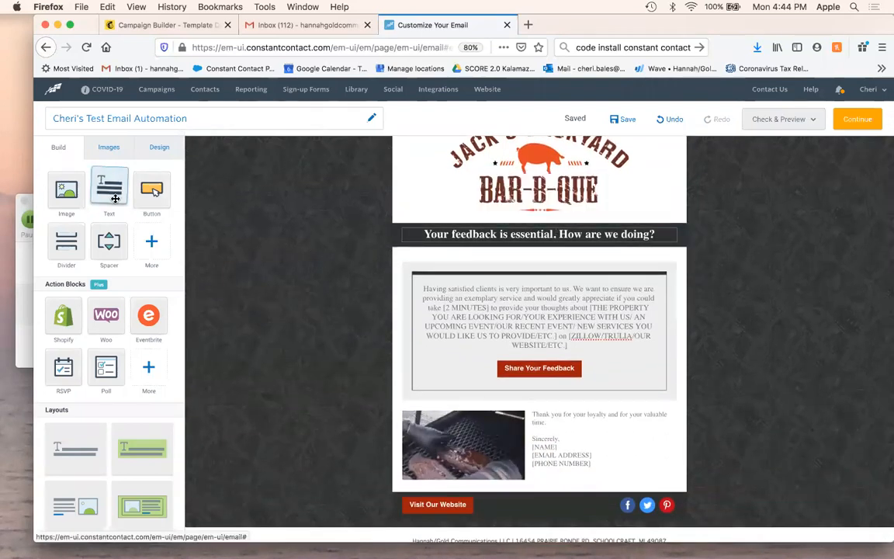
pyautogui.moveTo(251, 236); pyautogui.dragTo(526, 240)
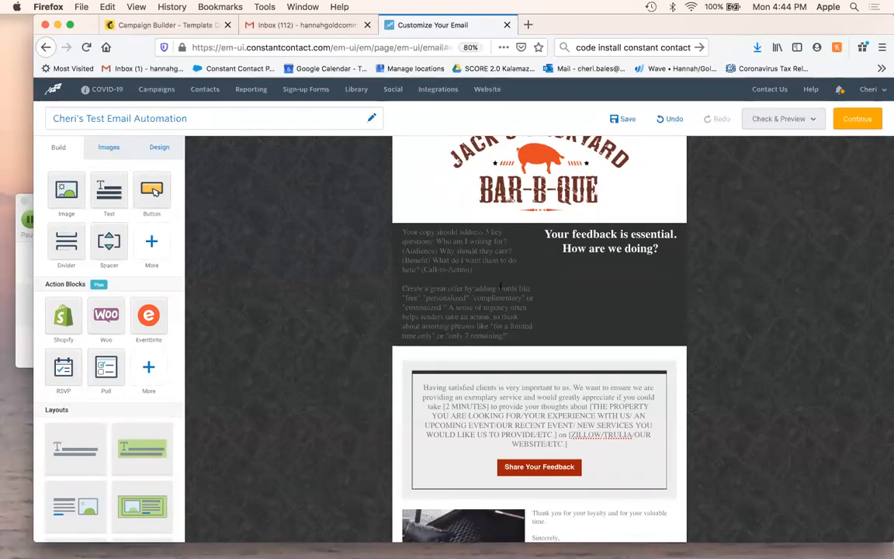
pyautogui.click(670, 120)
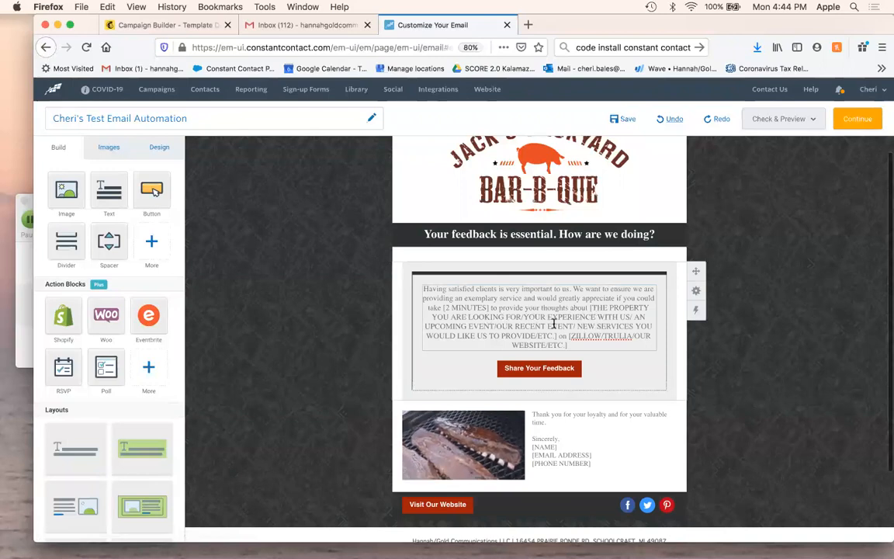
# Delete the "Share Your Feedback" button and add a new button block in its place below the feedback paragraph.
pyautogui.doubleClick(543, 368)
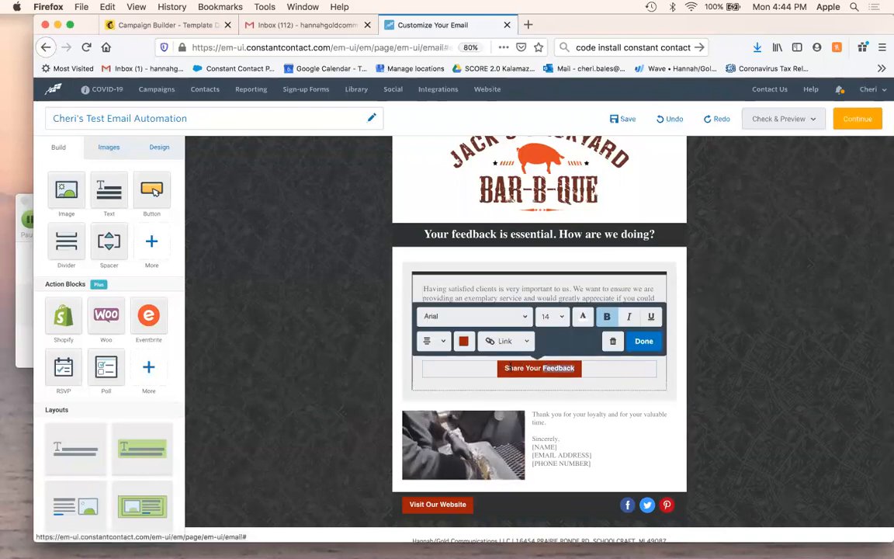
pyautogui.click(613, 341)
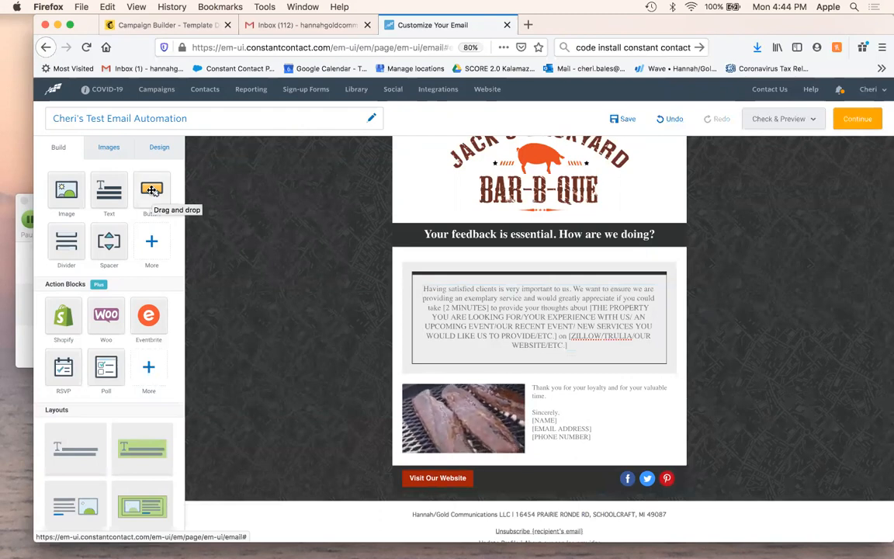
pyautogui.moveTo(152, 191); pyautogui.dragTo(555, 376)
pyautogui.moveTo(532, 253); pyautogui.dragTo(531, 368)
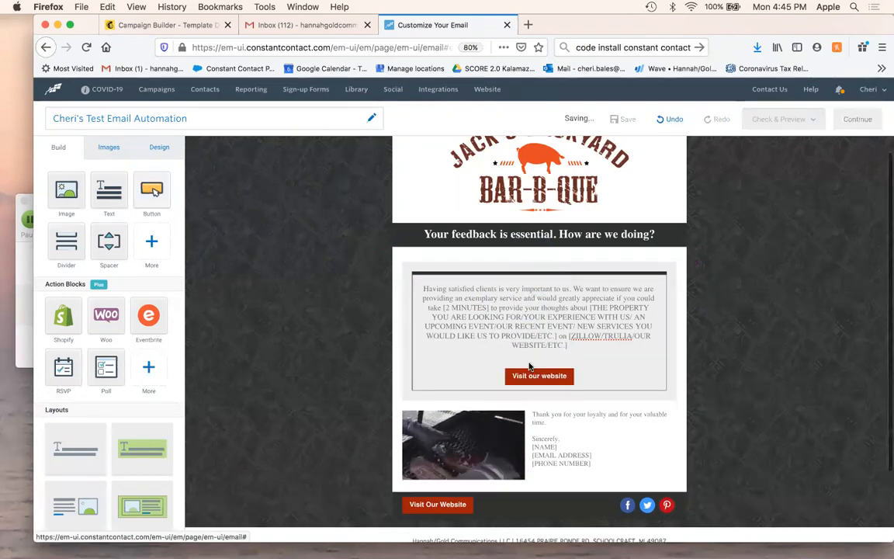
# Give the new "Visit our website" button a web page link, entering the account user's own website address as the URL.
pyautogui.click(541, 376)
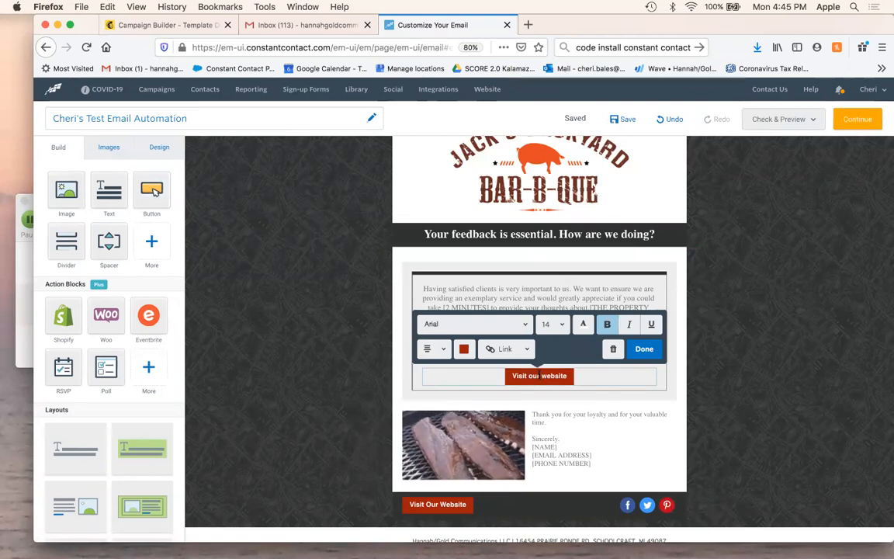
pyautogui.doubleClick(540, 375)
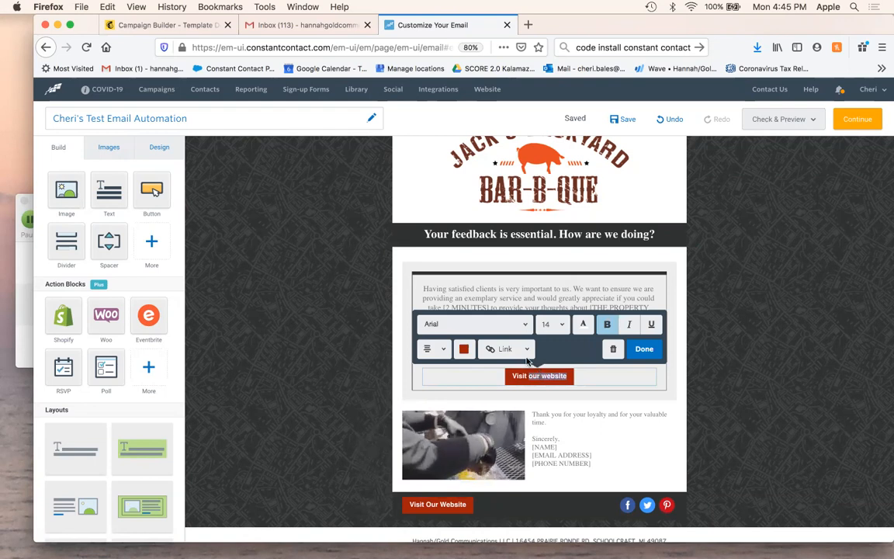
pyautogui.click(515, 351)
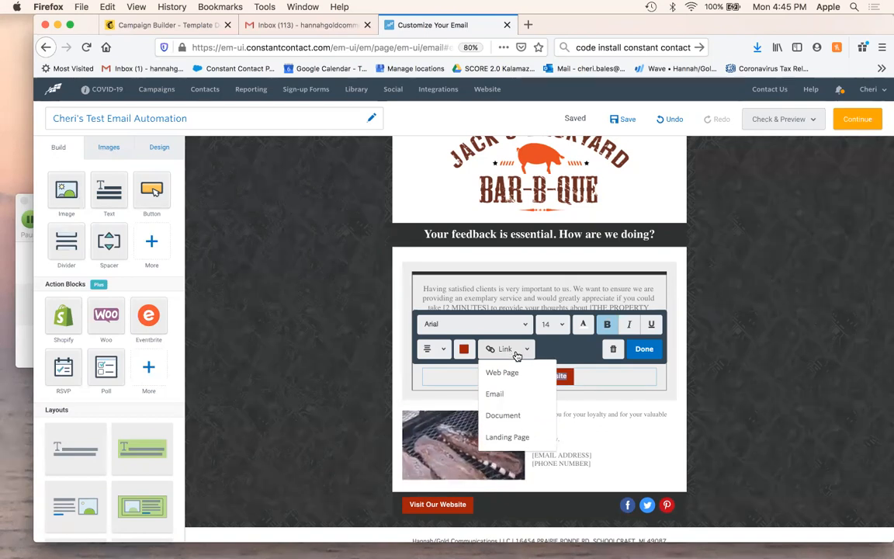
pyautogui.click(509, 374)
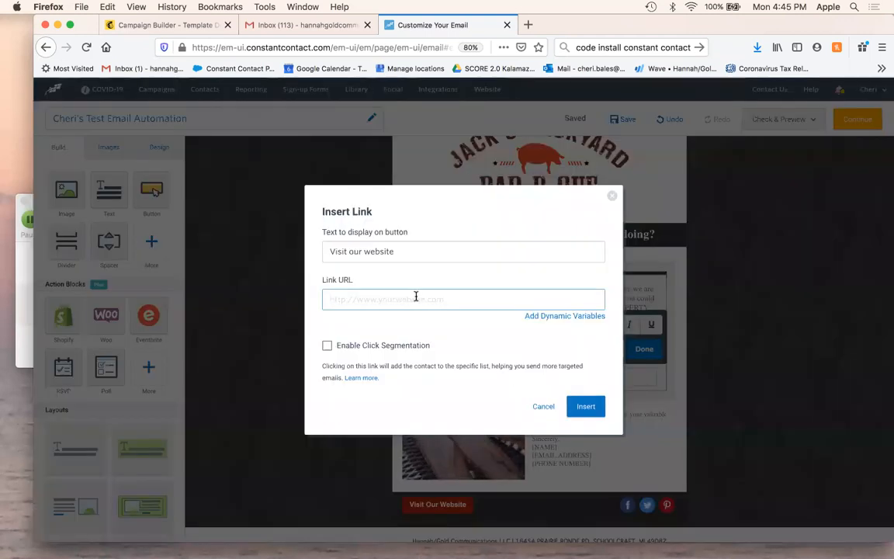
pyautogui.write('cheribales.com')
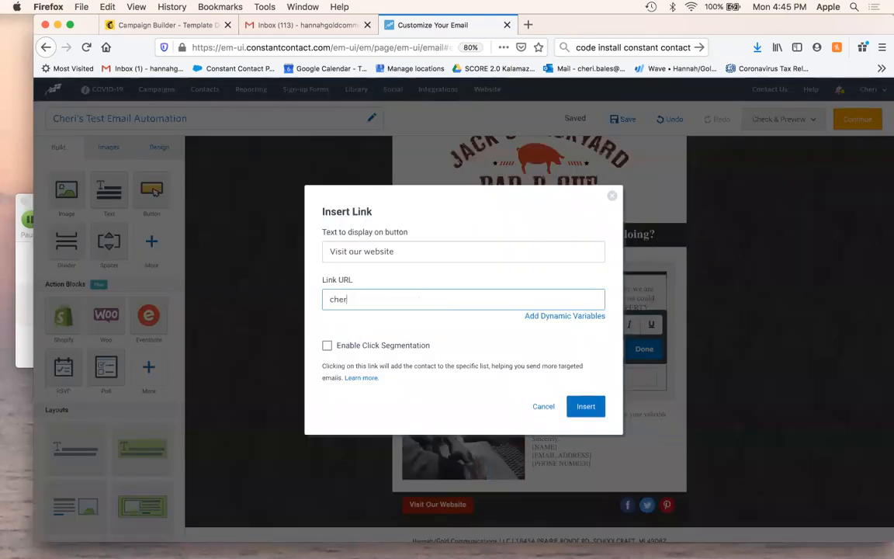
# Enable click segmentation for the button link with a new contact list named "Test List", and insert the link.
pyautogui.click(326, 347)
pyautogui.click(357, 406)
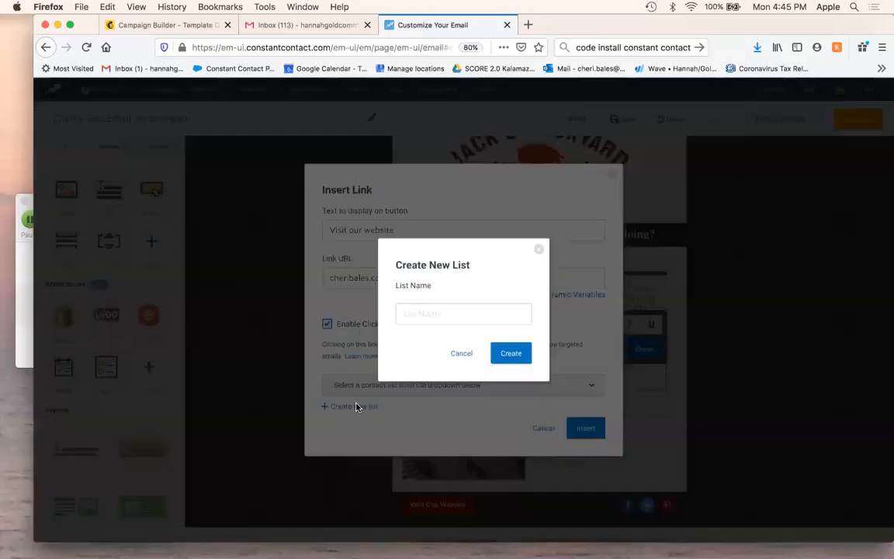
pyautogui.click(425, 311)
pyautogui.write('Test List')
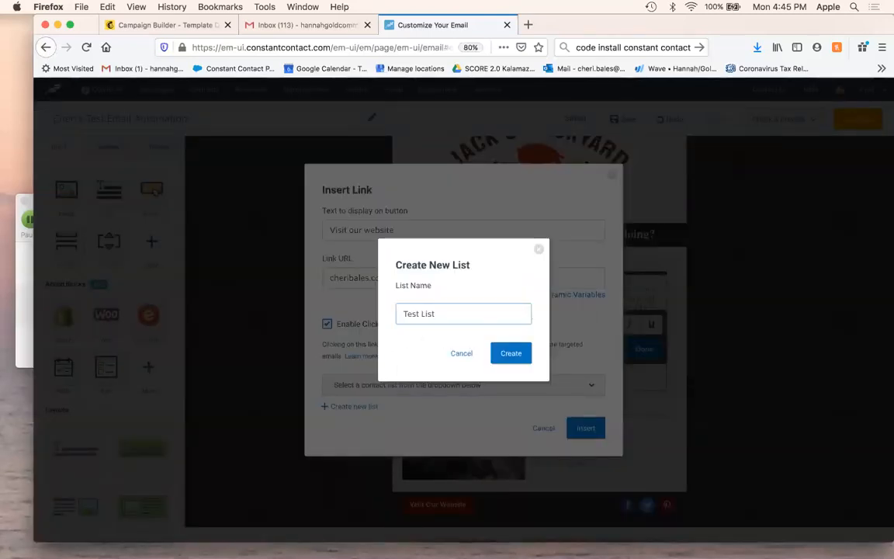
pyautogui.click(510, 353)
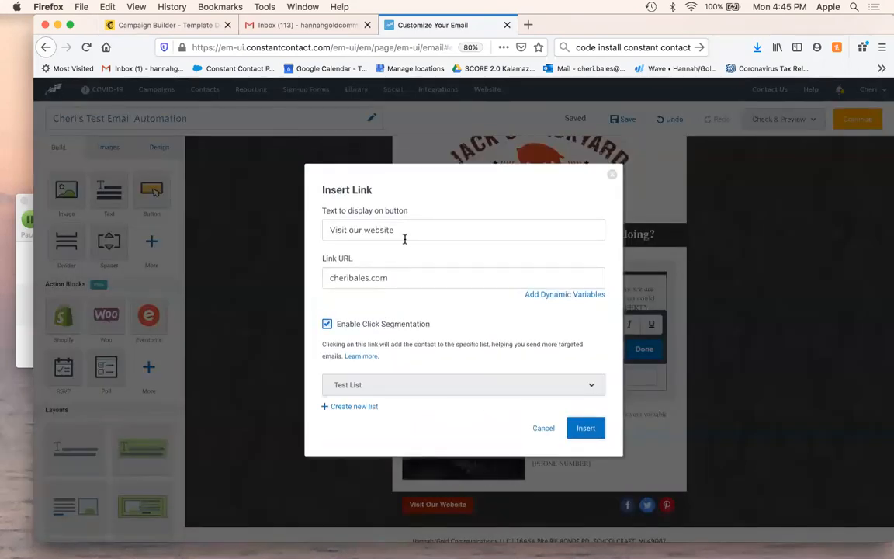
pyautogui.click(584, 431)
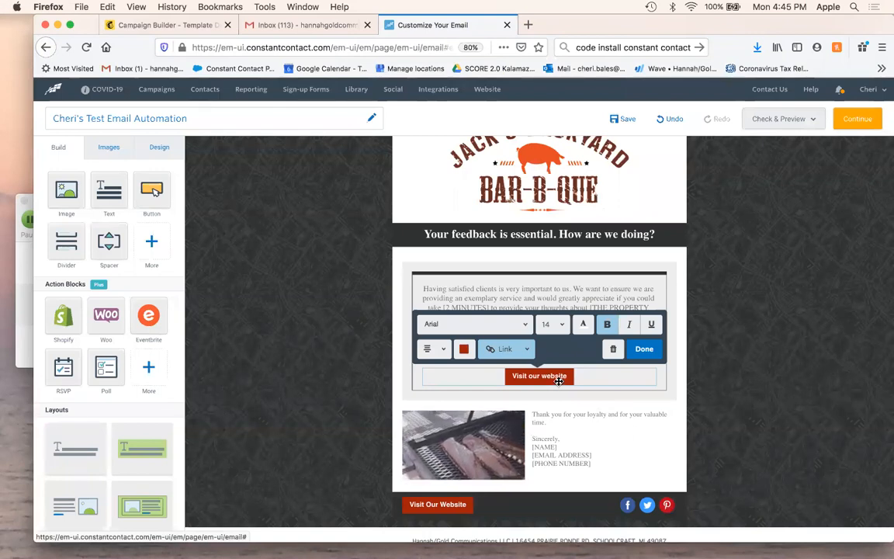
# Edit the button link, changing the display text to "Order online" and adding "/order" to the end of the URL.
pyautogui.click(510, 357)
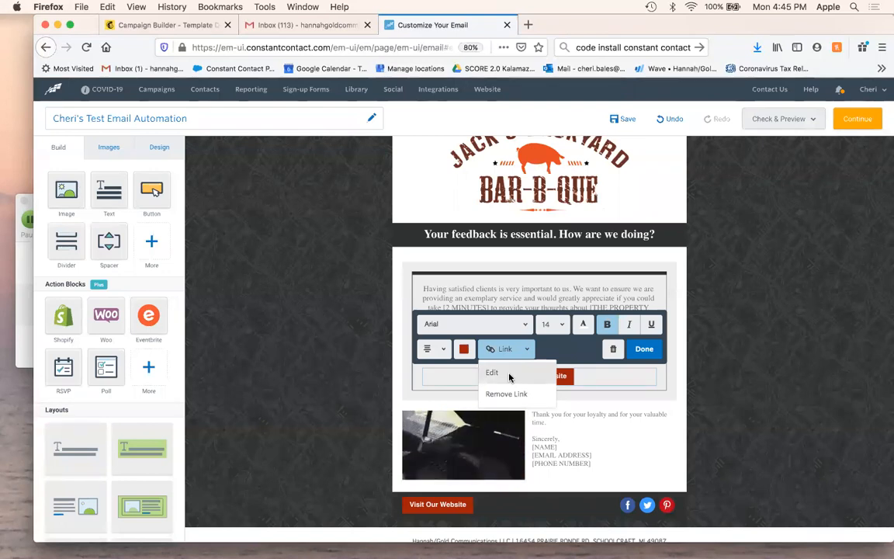
pyautogui.click(510, 376)
pyautogui.tripleClick(402, 226)
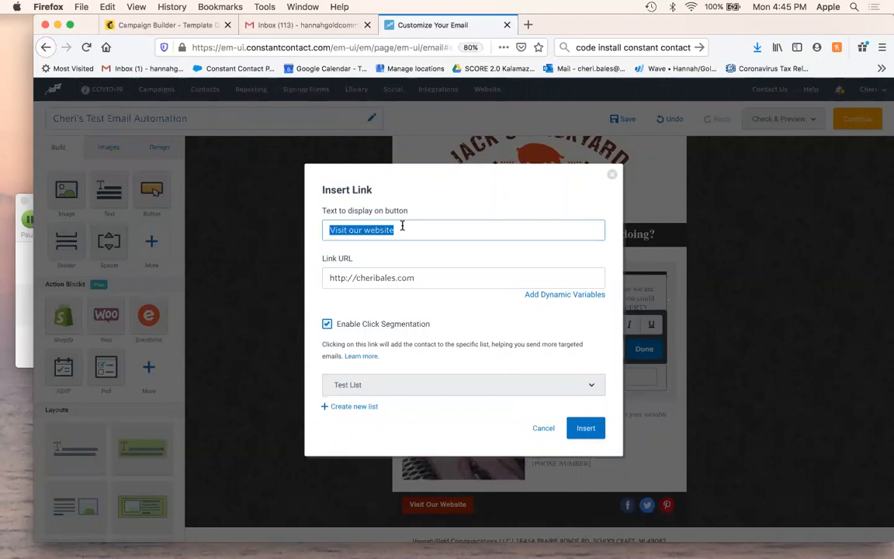
pyautogui.write('Order')
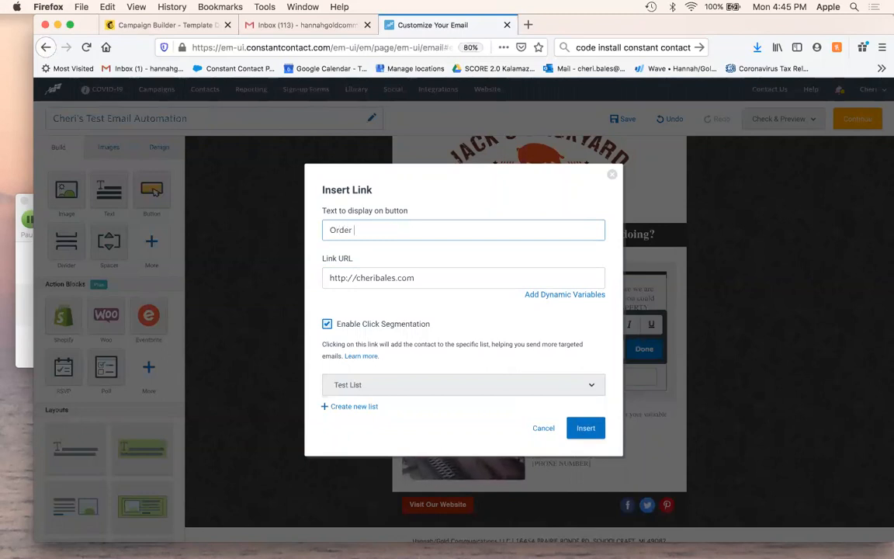
pyautogui.write(' online')
pyautogui.press('BackSpace')
pyautogui.write('ne')
pyautogui.tripleClick(445, 281)
pyautogui.click(439, 287)
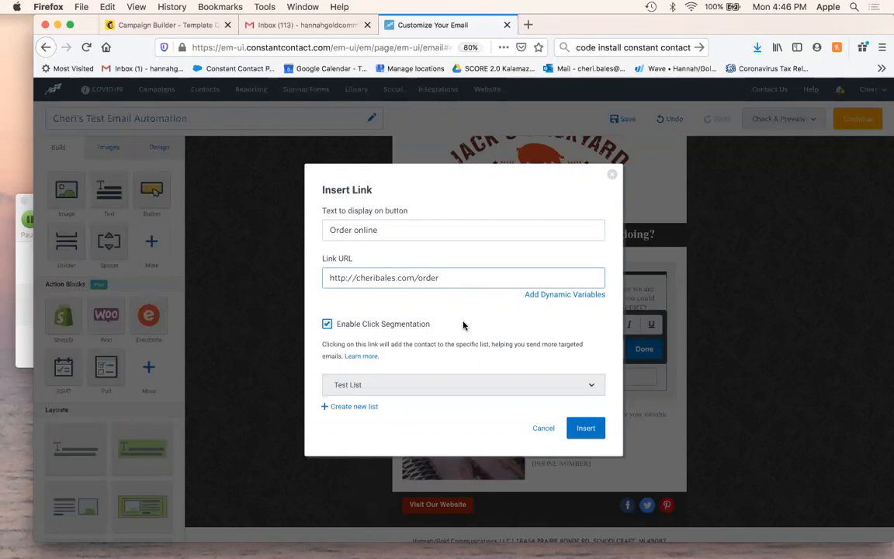
# Switch click segmentation off and back on, and look through the available contact lists without changing the Test List selection.
pyautogui.click(327, 326)
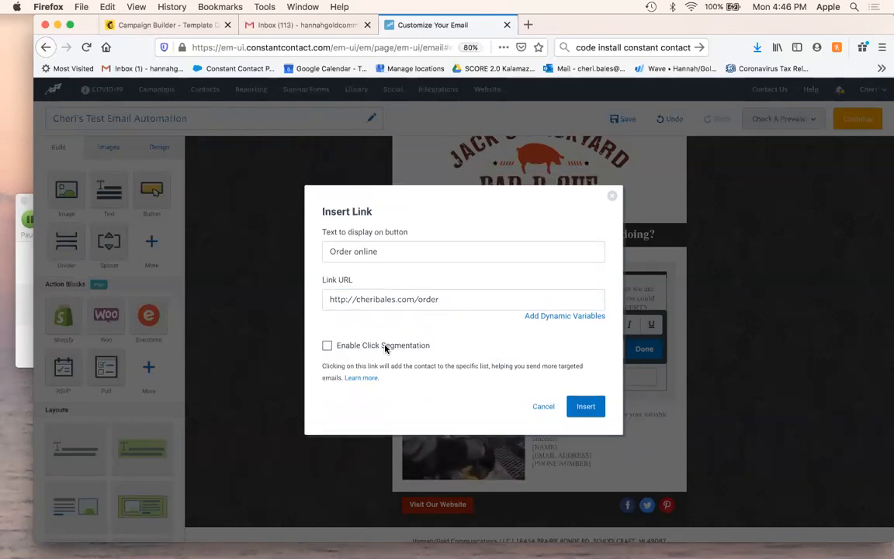
pyautogui.click(327, 346)
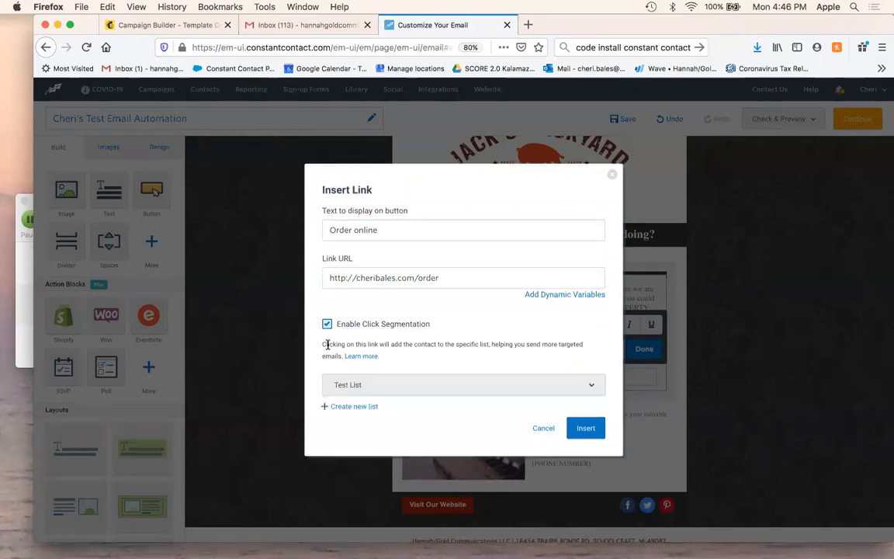
pyautogui.click(353, 387)
pyautogui.scroll(-2, 360, 350)
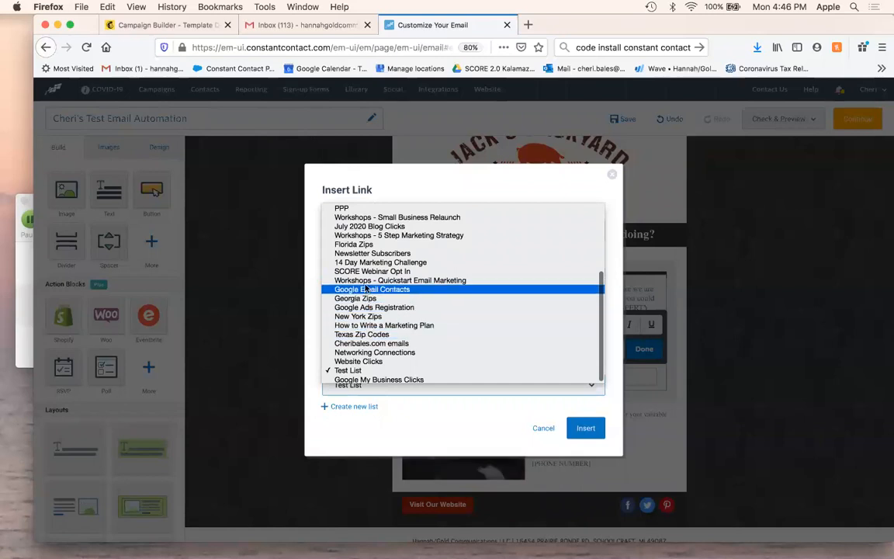
pyautogui.scroll(3, 365, 272)
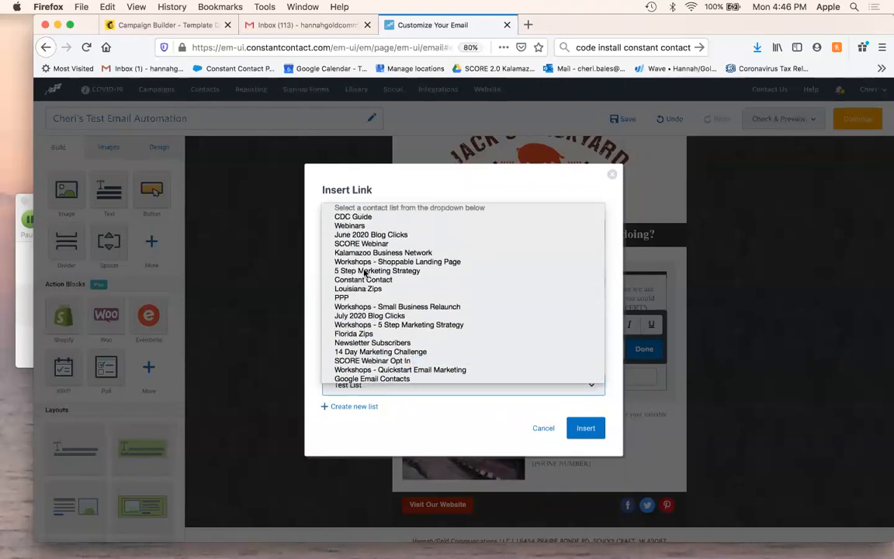
pyautogui.click(364, 409)
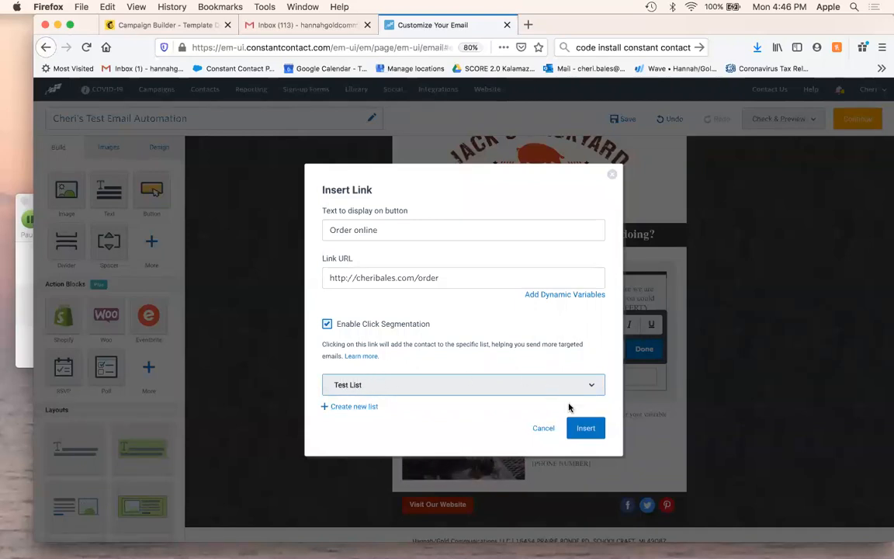
# Apply the link changes, finish editing the "Order online" button, and select the button again.
pyautogui.click(585, 429)
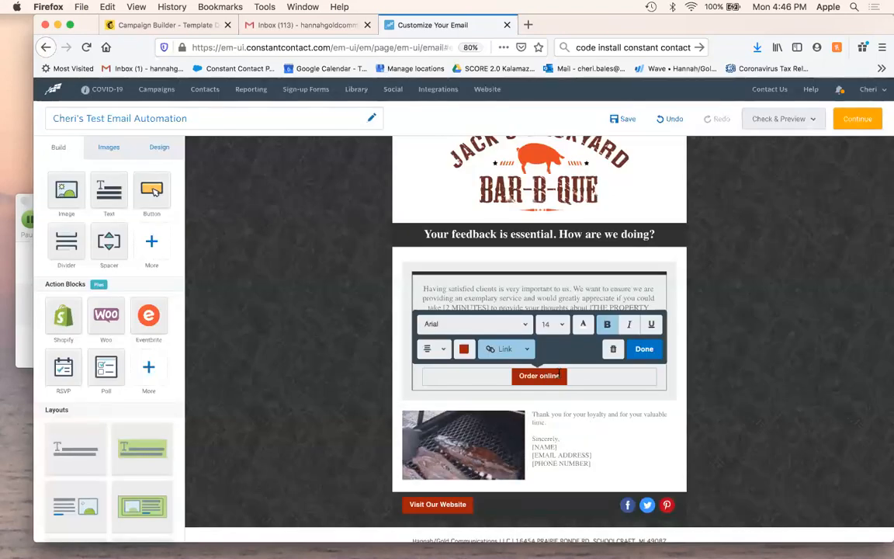
pyautogui.click(646, 349)
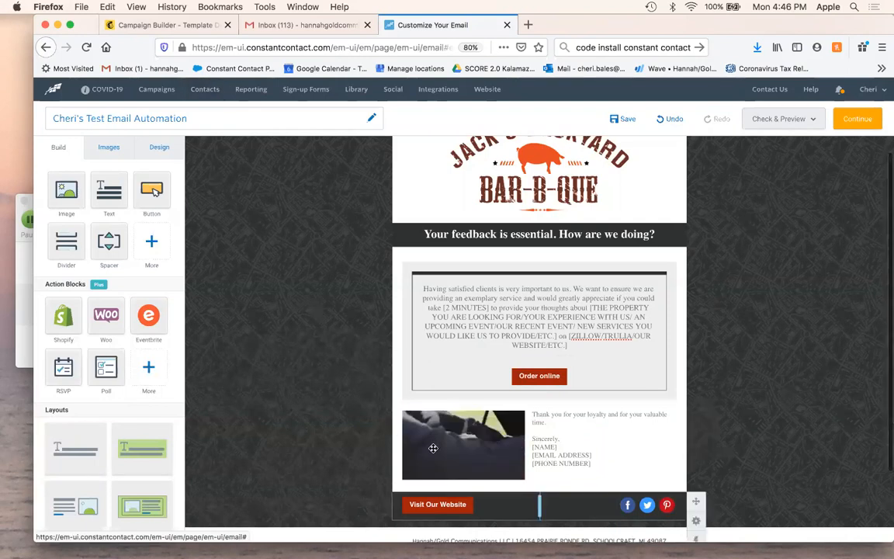
pyautogui.click(538, 376)
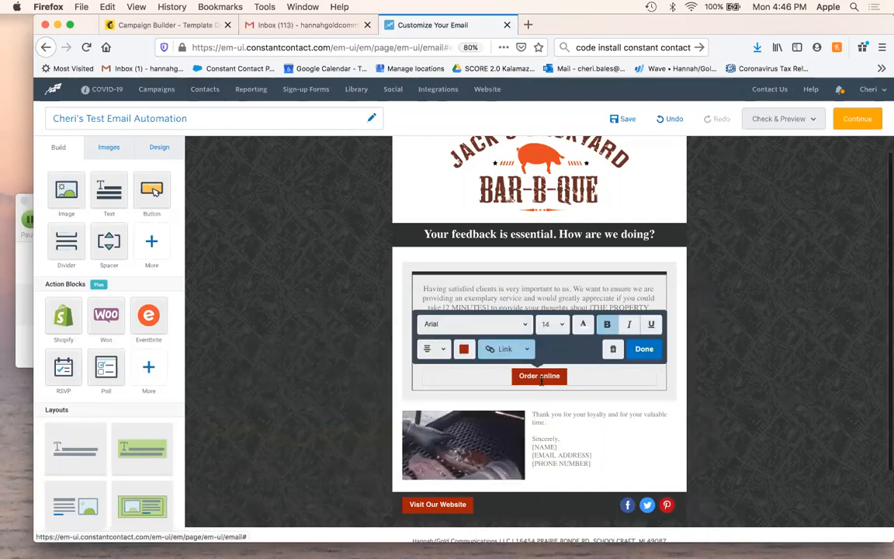
# Review the link and click segmentation settings of the "Order online" button, and close them without applying anything.
pyautogui.click(505, 351)
pyautogui.click(492, 372)
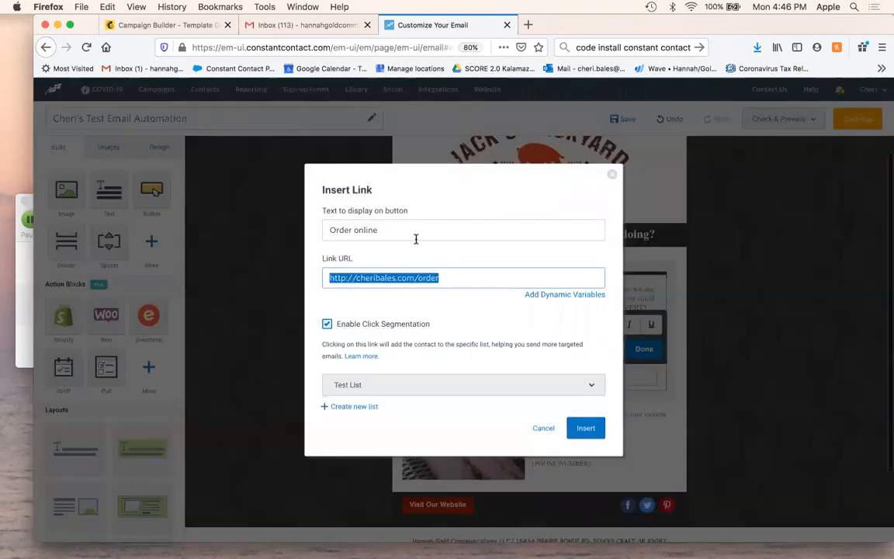
pyautogui.click(547, 429)
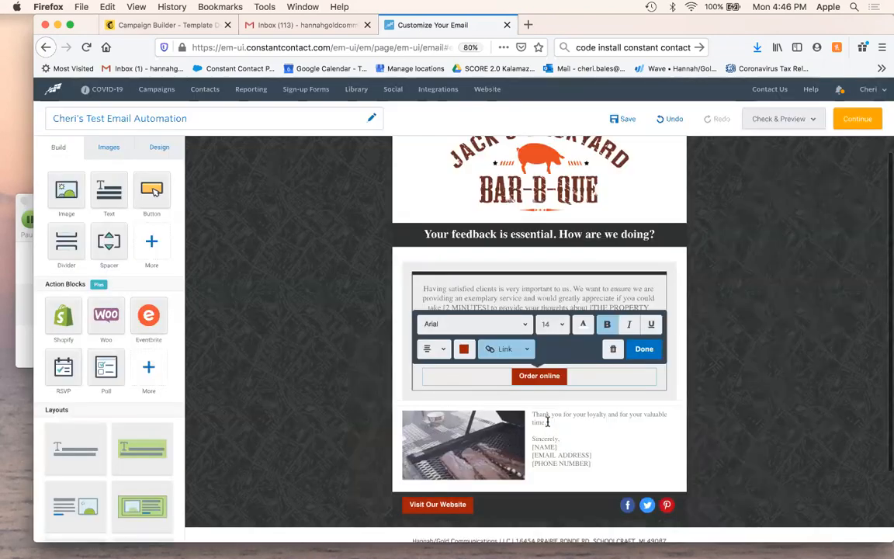
# Stay in the email editor when asked about leaving for the contacts page, and save the email.
pyautogui.click(204, 90)
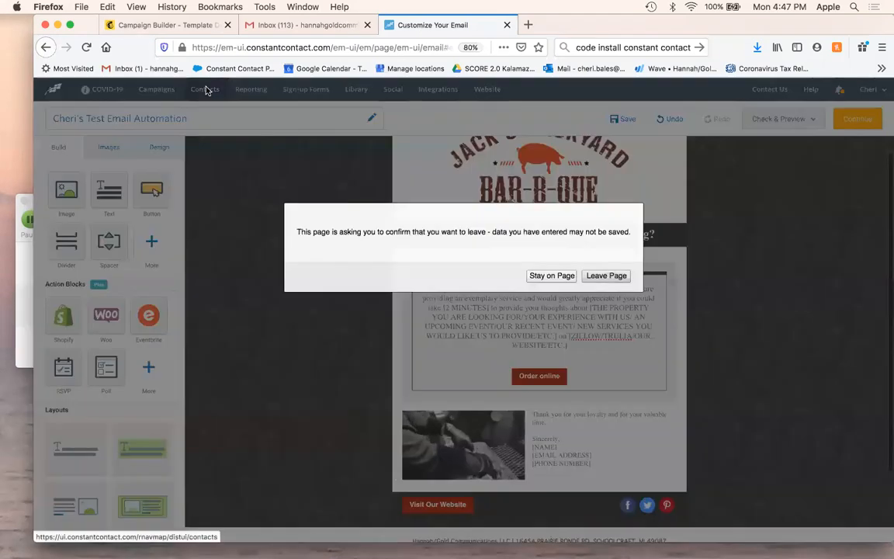
pyautogui.click(555, 275)
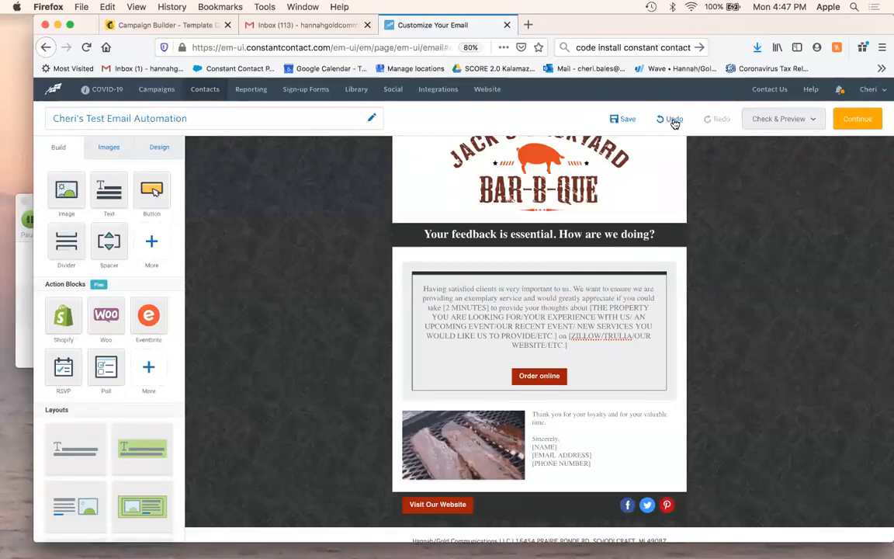
pyautogui.click(632, 121)
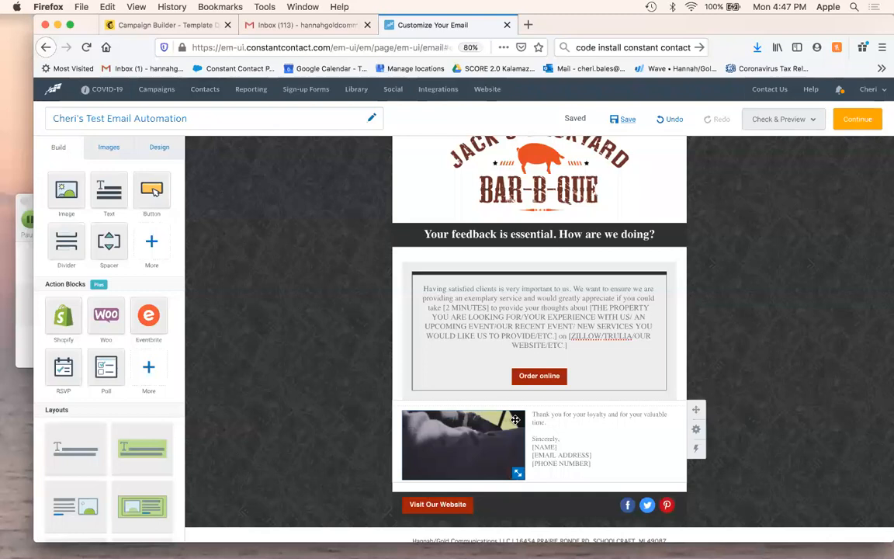
# View all email lists in the contacts area and look for the "Test List" entry.
pyautogui.click(201, 91)
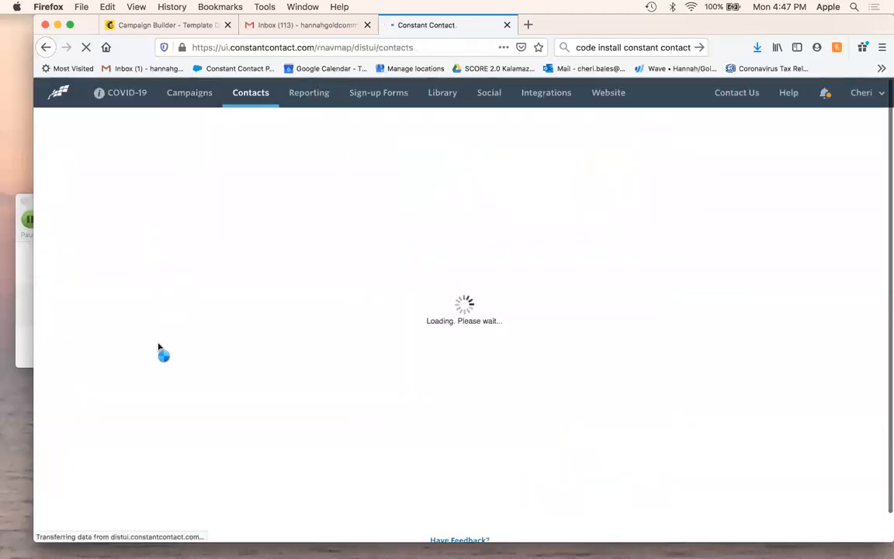
pyautogui.scroll(-2, 150, 353)
pyautogui.scroll(-5, 152, 354)
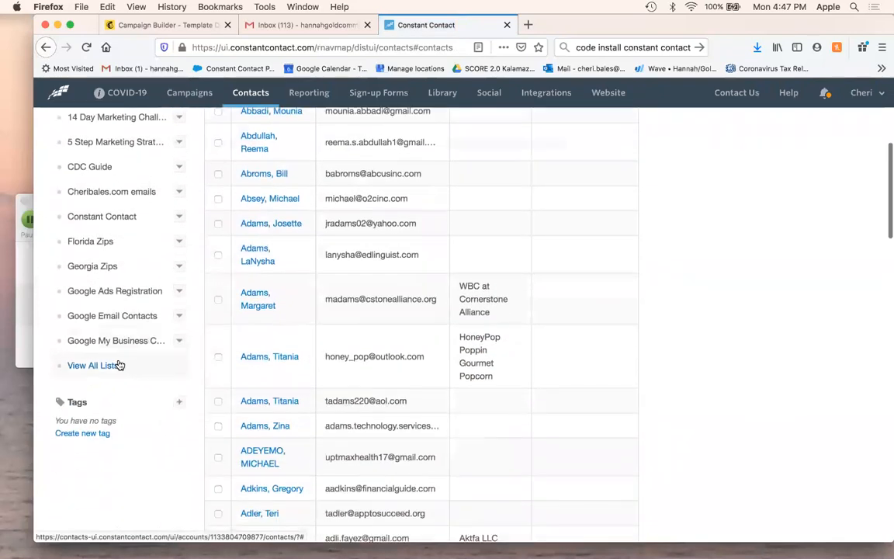
pyautogui.click(116, 364)
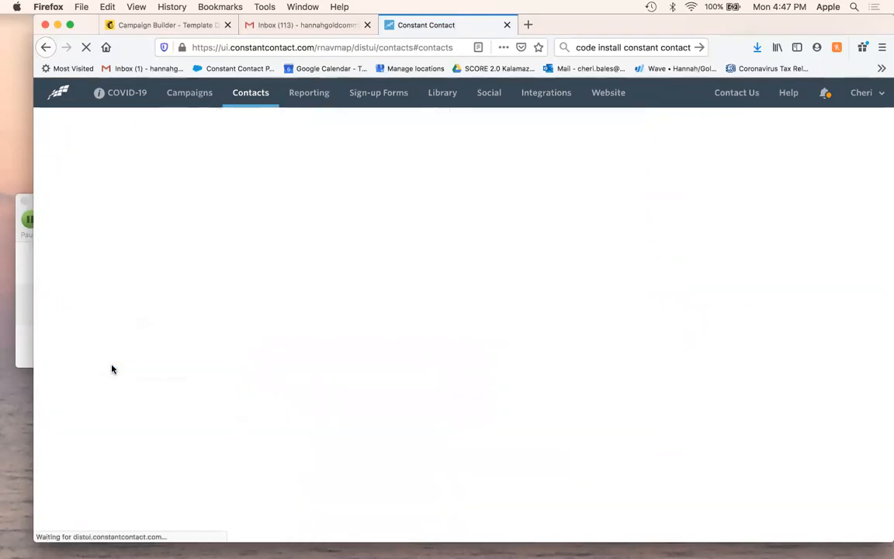
pyautogui.scroll(-15, 458, 277)
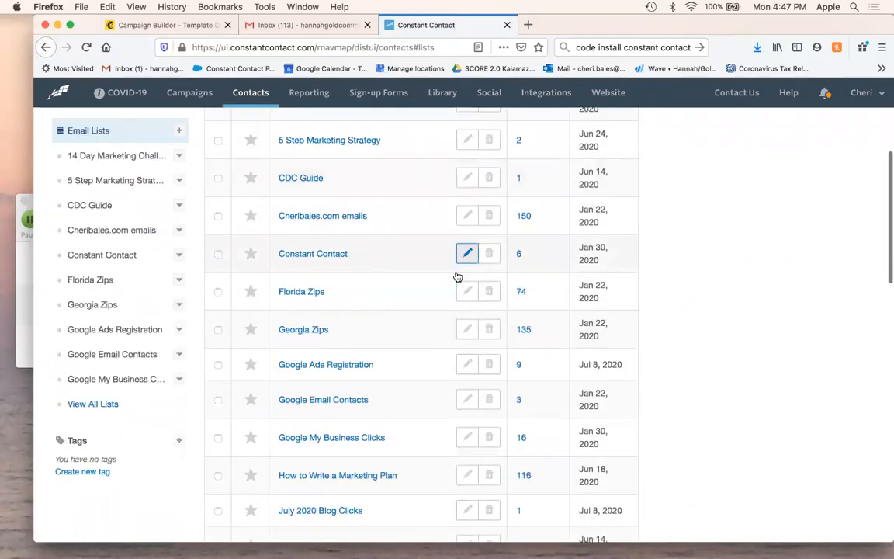
pyautogui.scroll(-1, 441, 323)
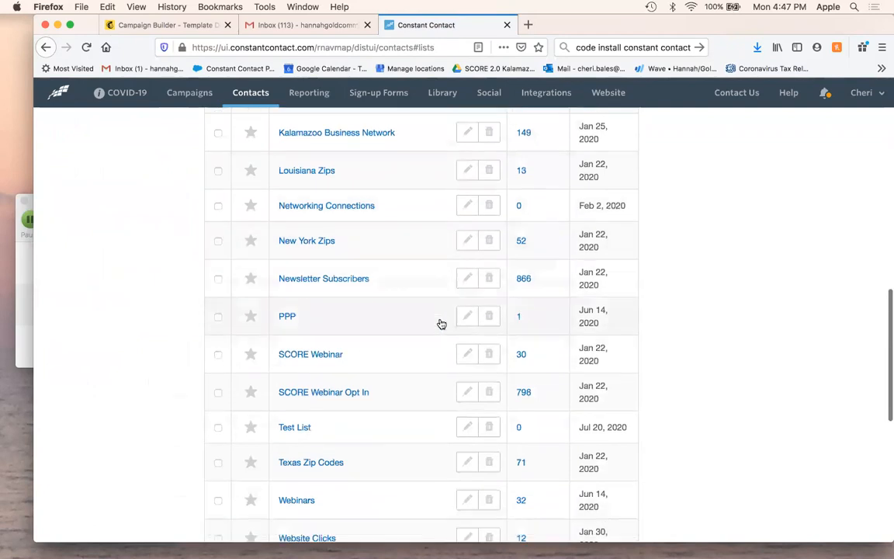
pyautogui.scroll(-2, 362, 423)
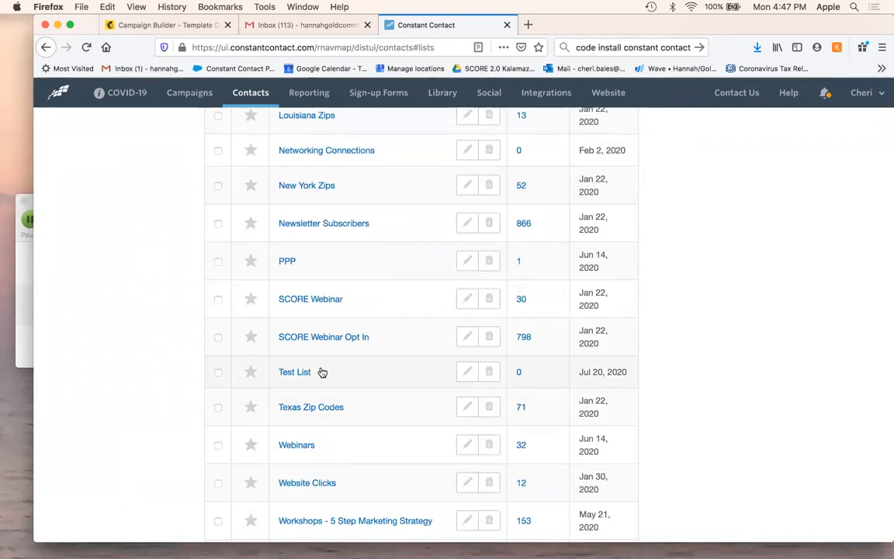
pyautogui.scroll(10, 319, 371)
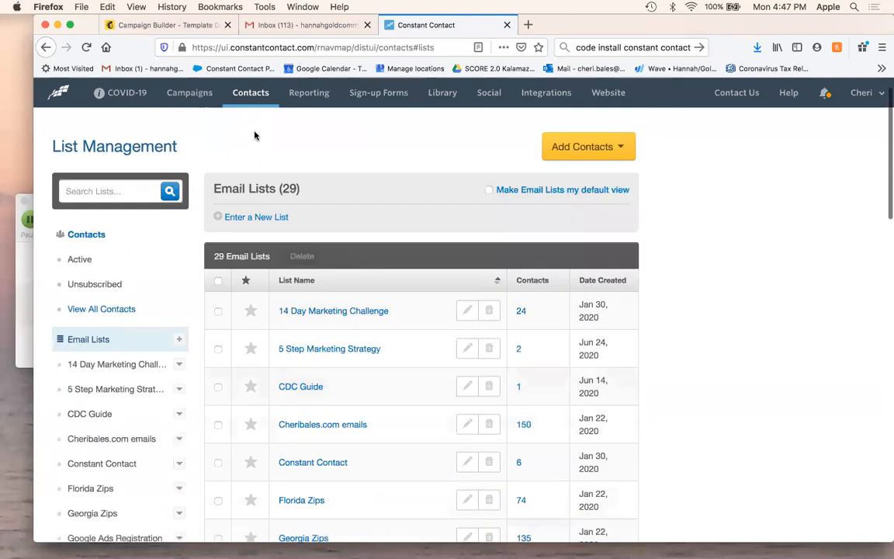
# Reopen the test email automation draft from the campaigns list and look over its content down to the footer's Update Profile link.
pyautogui.click(186, 96)
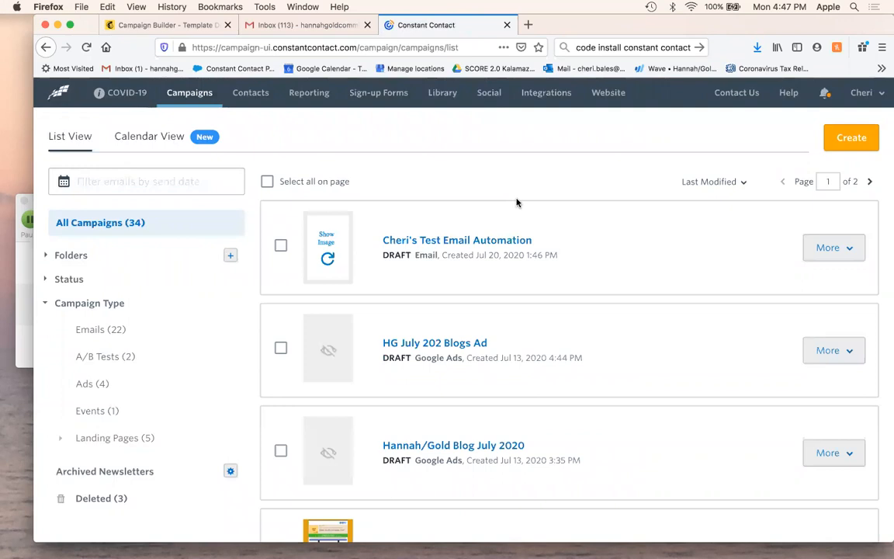
pyautogui.click(498, 242)
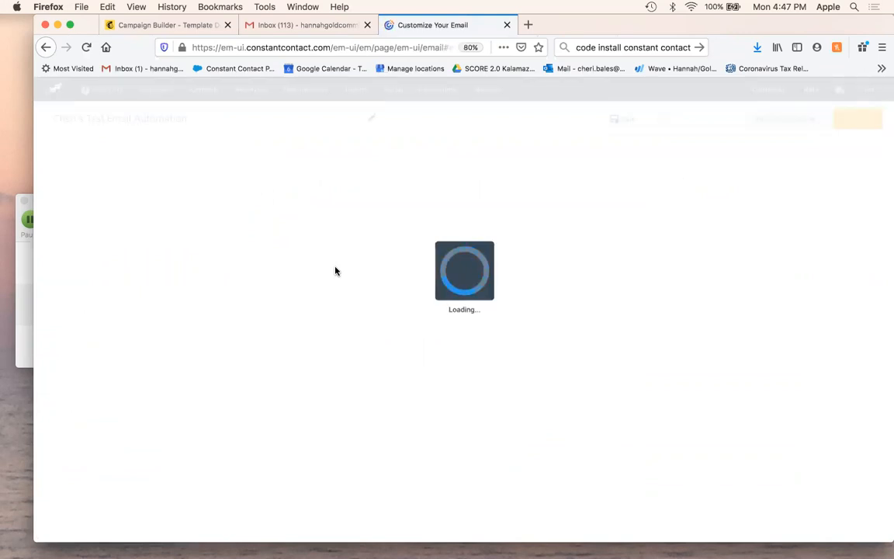
pyautogui.scroll(-5, 335, 270)
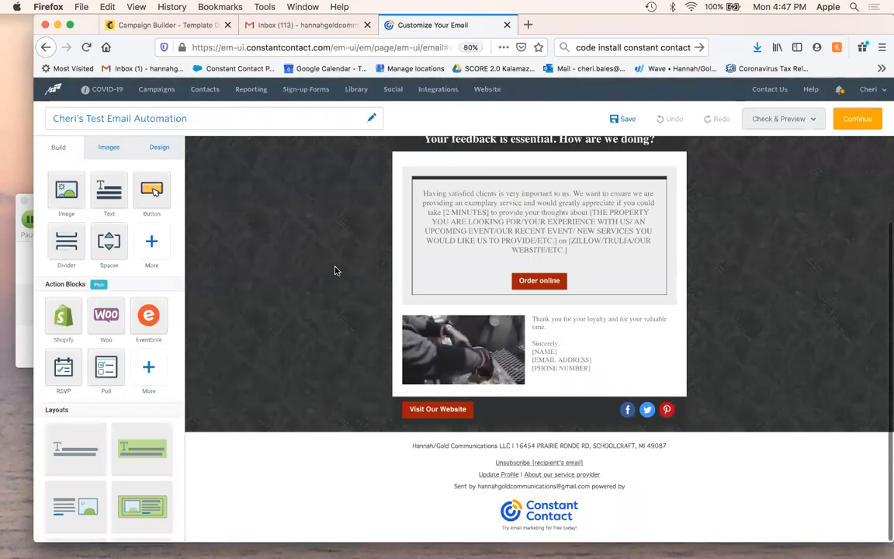
pyautogui.scroll(1, 465, 435)
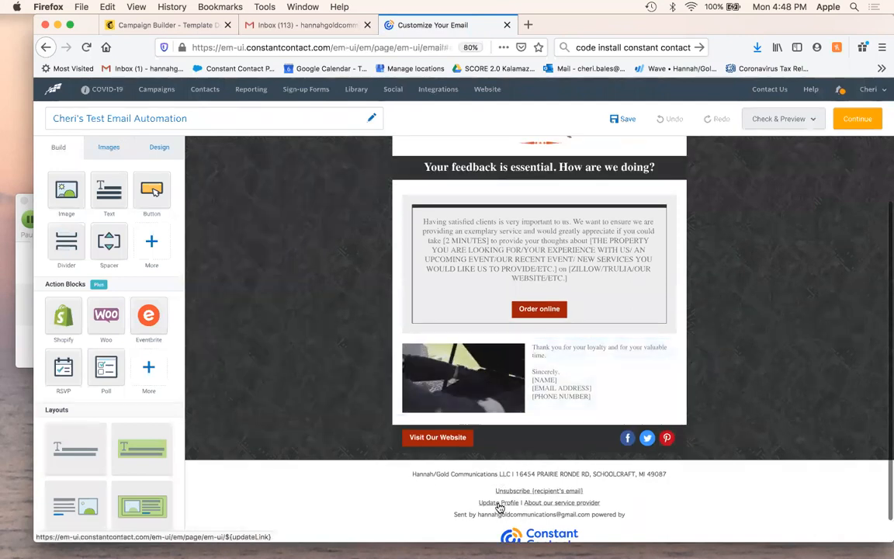
pyautogui.scroll(5, 503, 492)
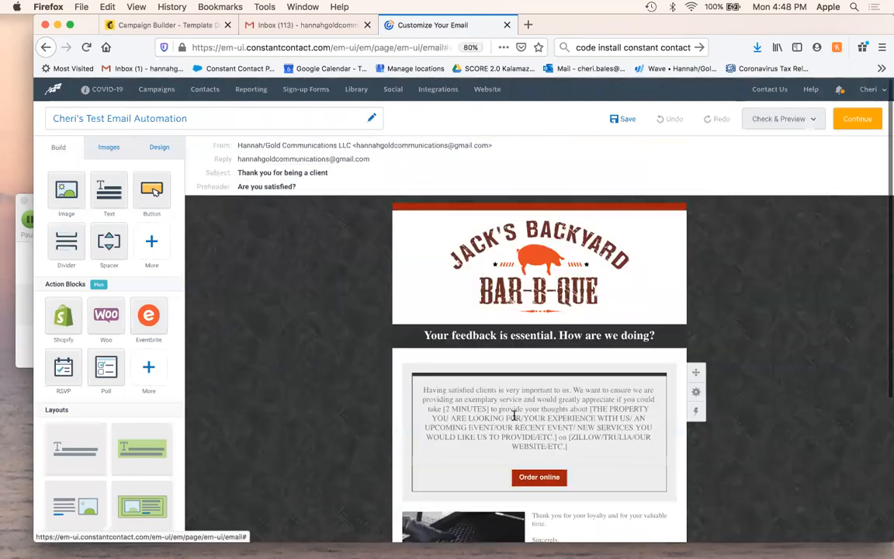
# Replace the email headline with "Update your profile with us!" and insert "we miss you come back…!" into the body text.
pyautogui.click(535, 335)
pyautogui.tripleClick(534, 335)
pyautogui.write('Update your profile with us!')
pyautogui.click(534, 429)
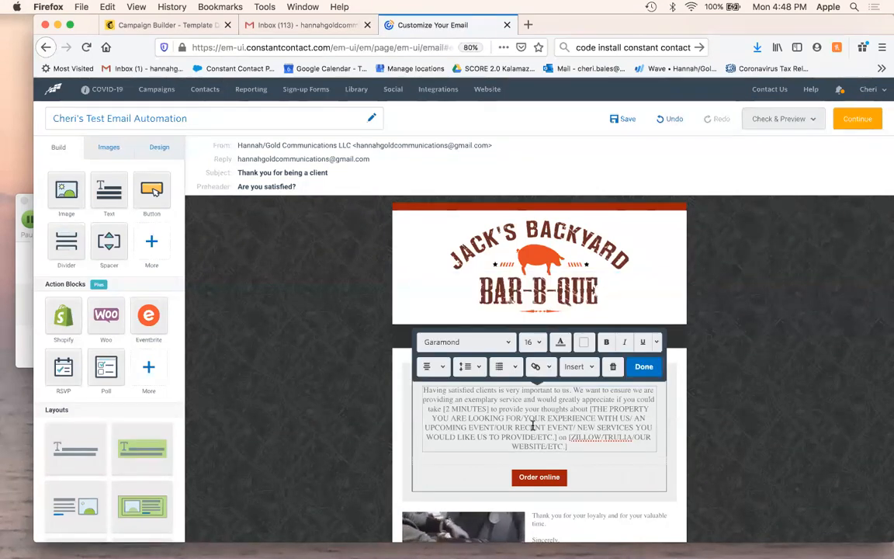
pyautogui.write('we miss you come back...')
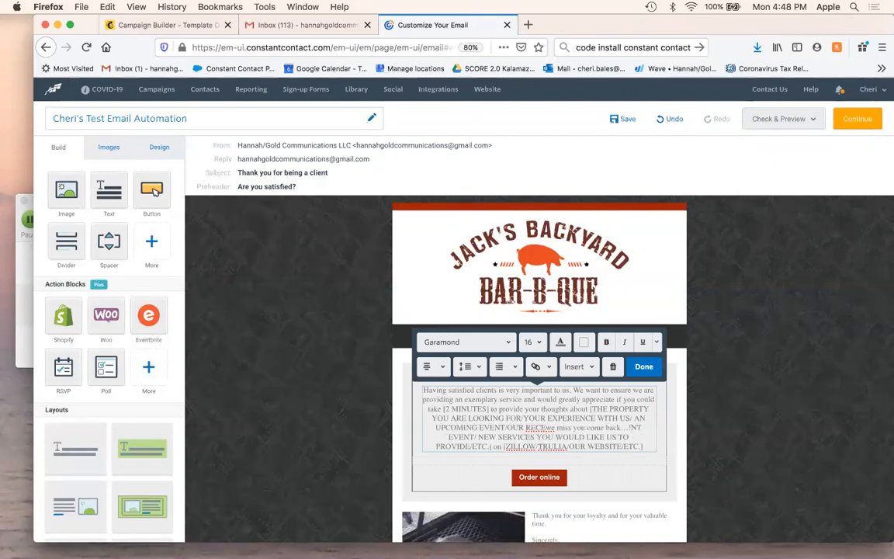
# Open the "Order online" button's link settings and change its display text to "Update your profile".
pyautogui.scroll(-1, 529, 450)
pyautogui.click(529, 450)
pyautogui.click(529, 452)
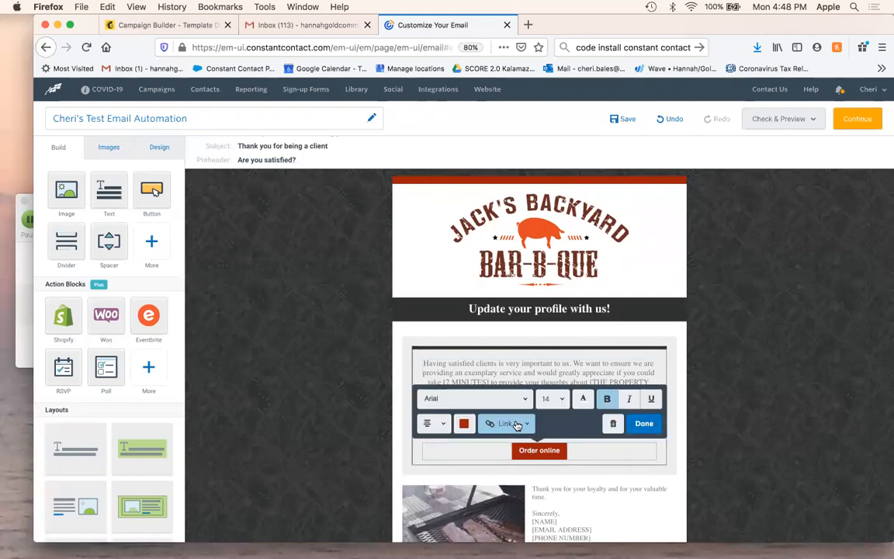
pyautogui.click(517, 424)
pyautogui.click(502, 447)
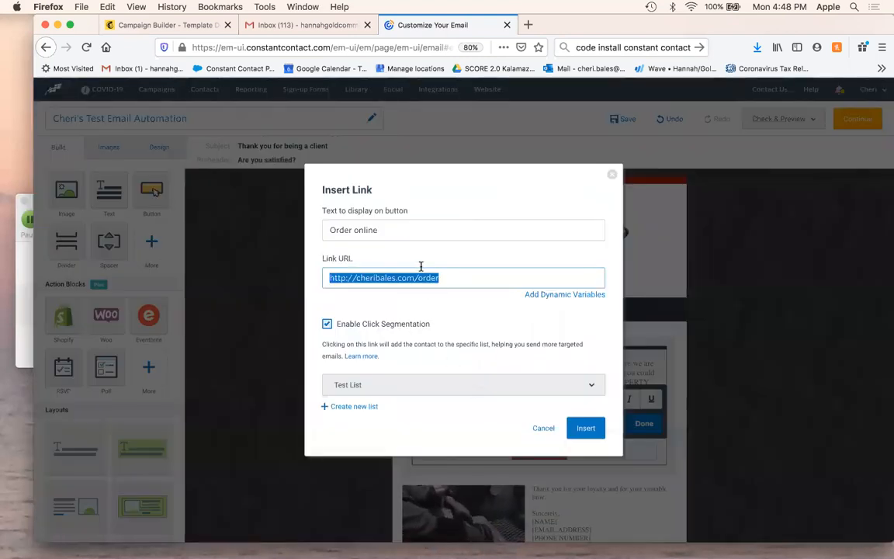
pyautogui.click(403, 228)
pyautogui.tripleClick(402, 228)
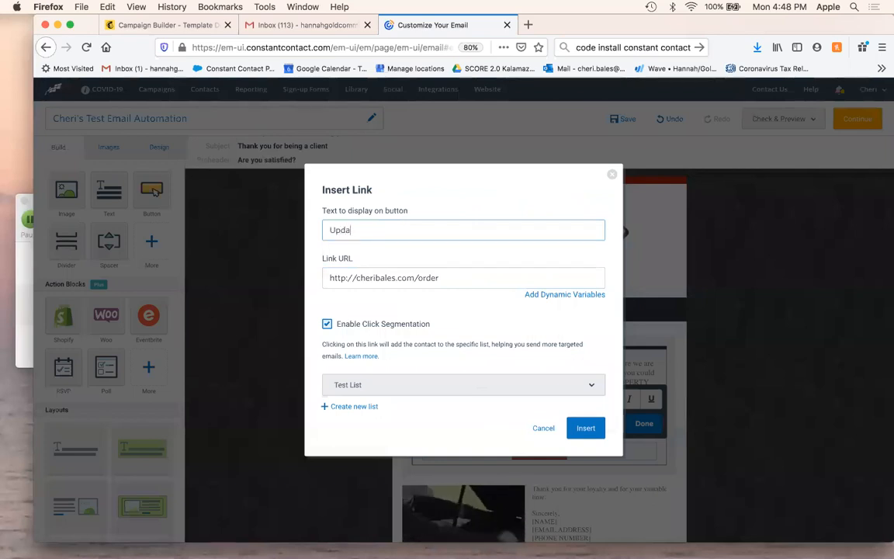
pyautogui.click(429, 281)
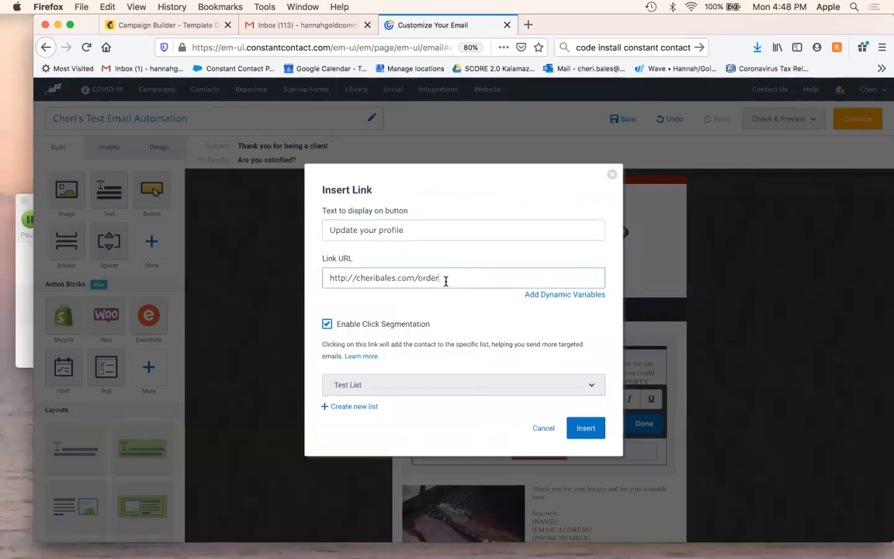
# Create a new click segmentation list named "Updated Profiles" for the button link, and insert the link.
pyautogui.click(349, 408)
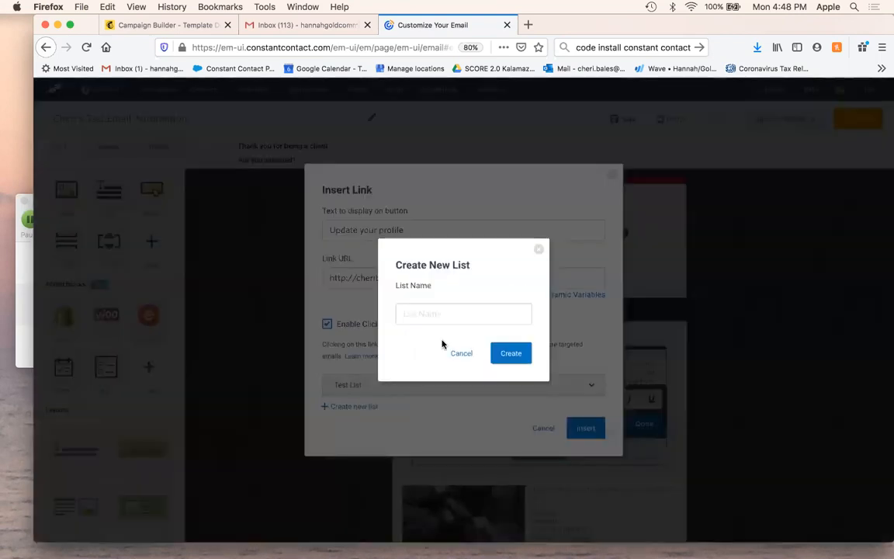
pyautogui.write('U')
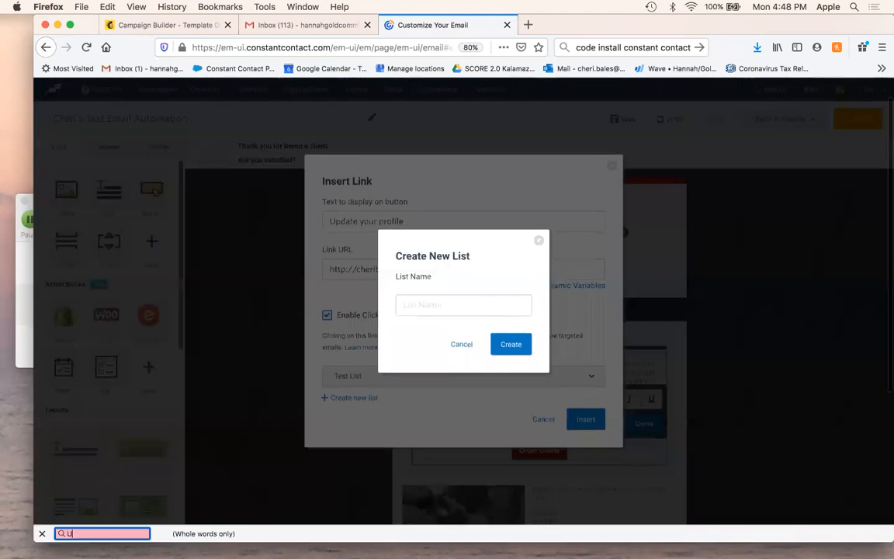
pyautogui.click(499, 303)
pyautogui.write('Updated Profiles')
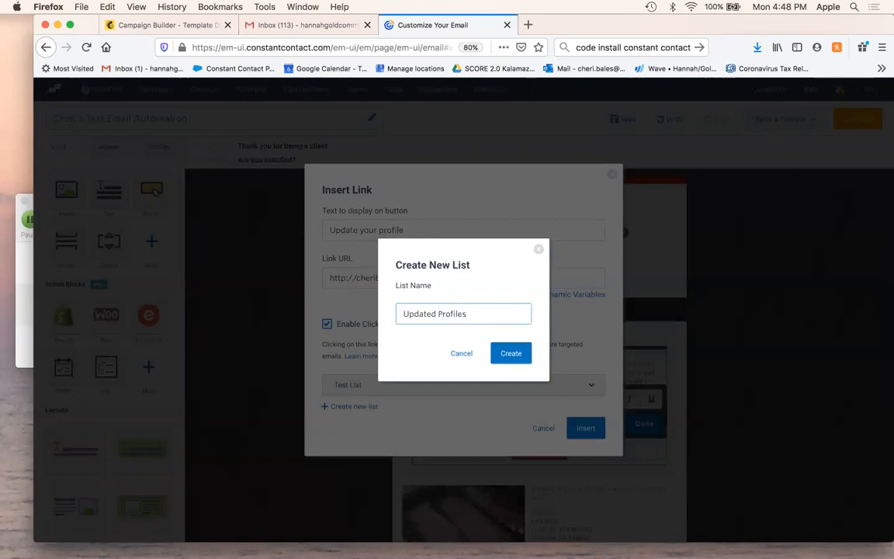
pyautogui.click(515, 362)
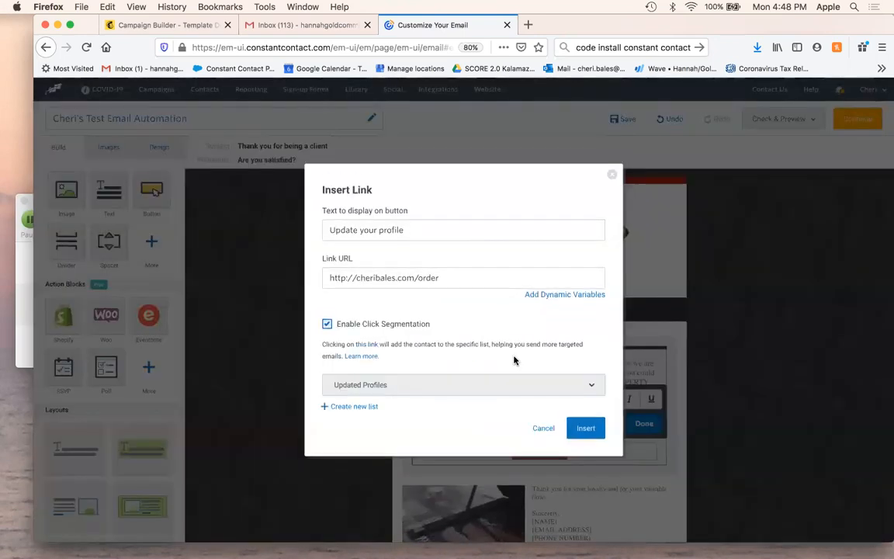
pyautogui.click(587, 428)
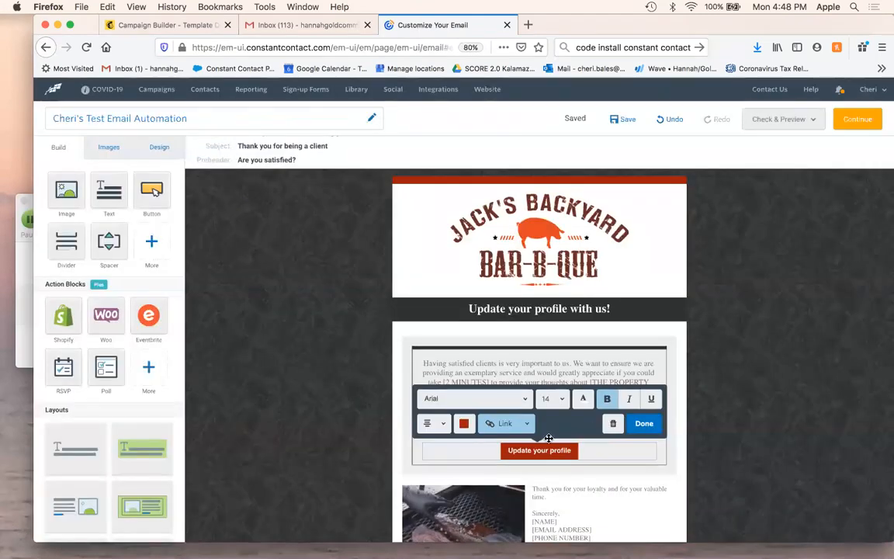
# Review the organization's physical address details from the email footer, insert them again, and look over the footer's Update Profile link.
pyautogui.scroll(-1, 555, 430)
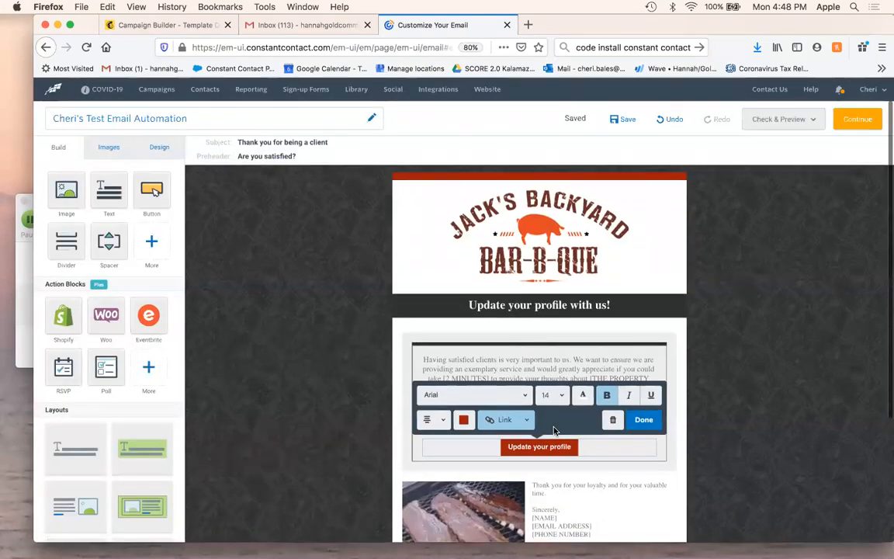
pyautogui.scroll(-4, 555, 431)
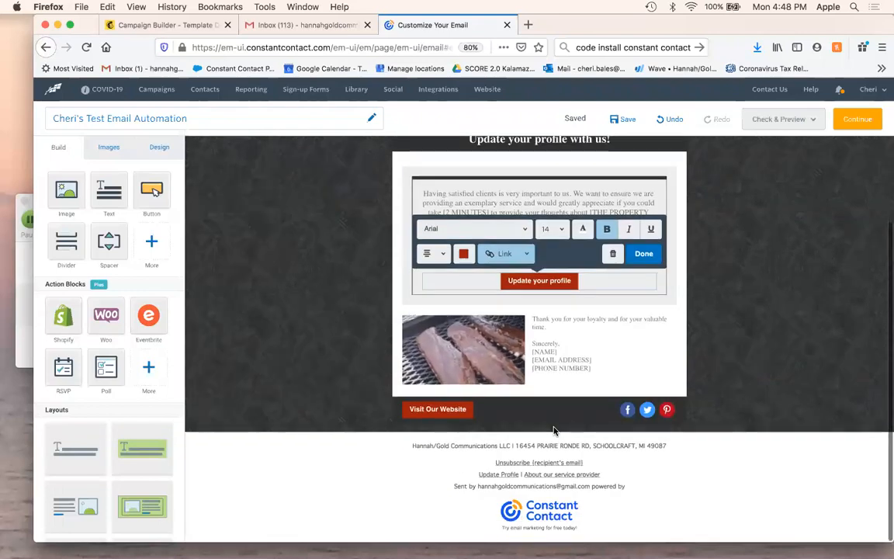
pyautogui.click(505, 479)
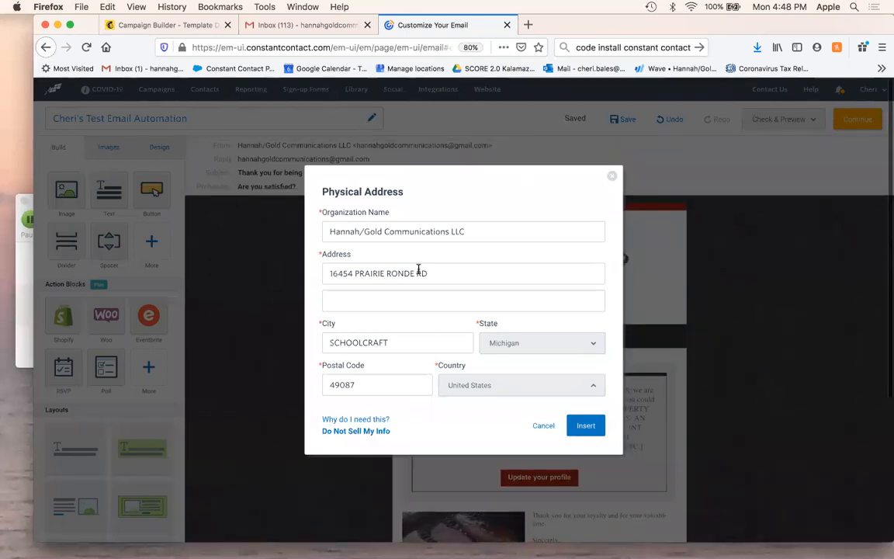
pyautogui.click(581, 426)
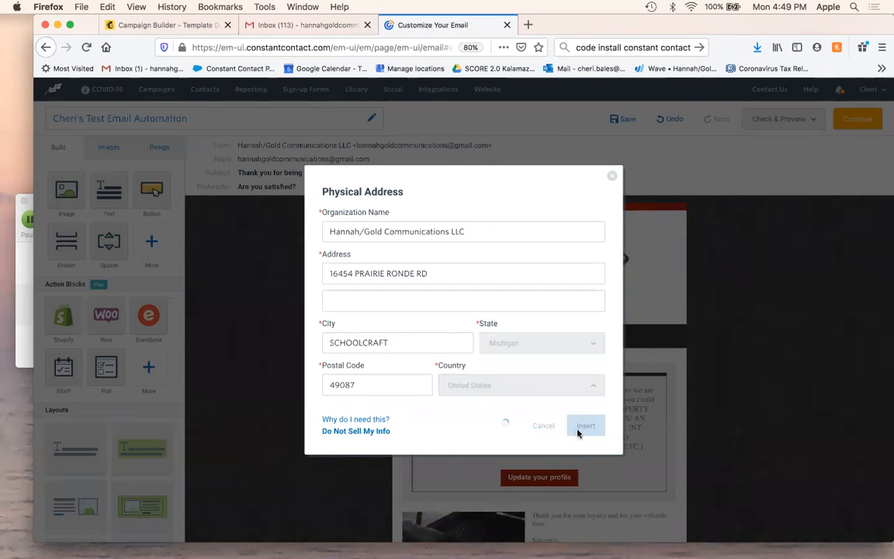
pyautogui.scroll(-5, 579, 429)
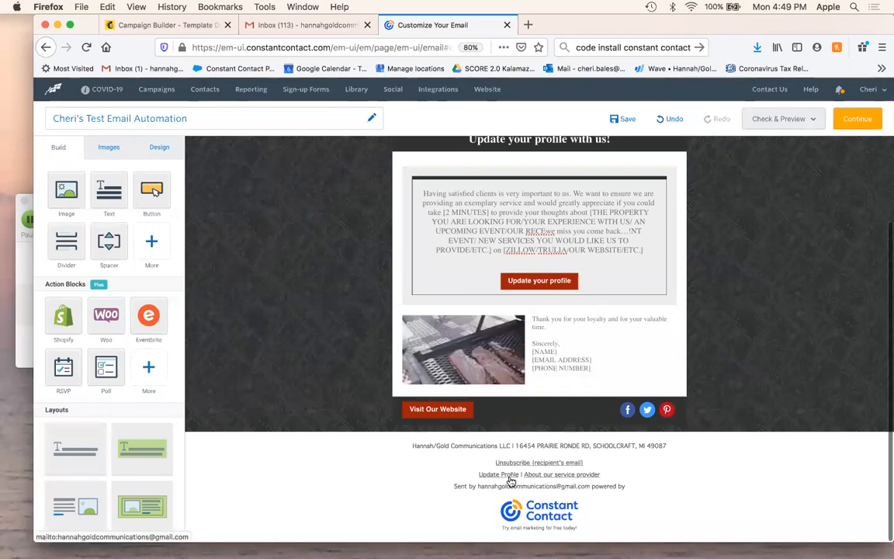
pyautogui.scroll(4, 509, 481)
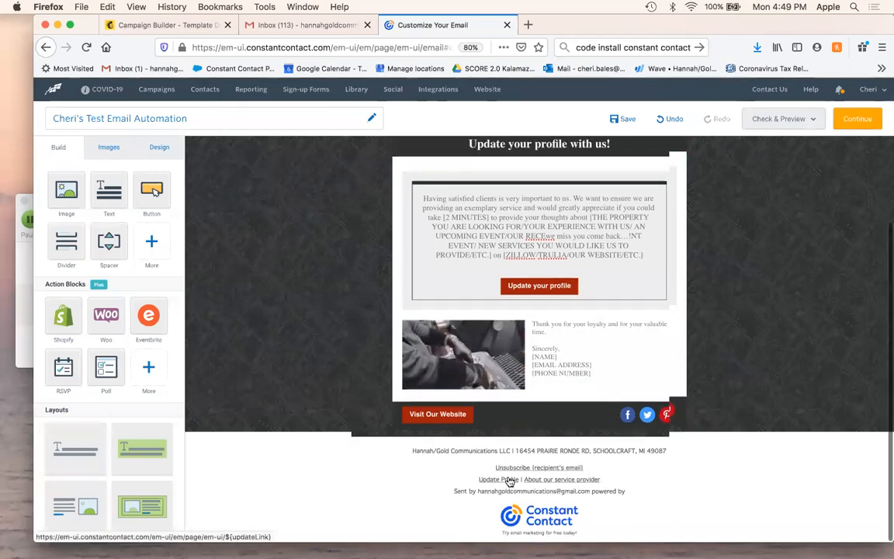
pyautogui.scroll(2, 508, 476)
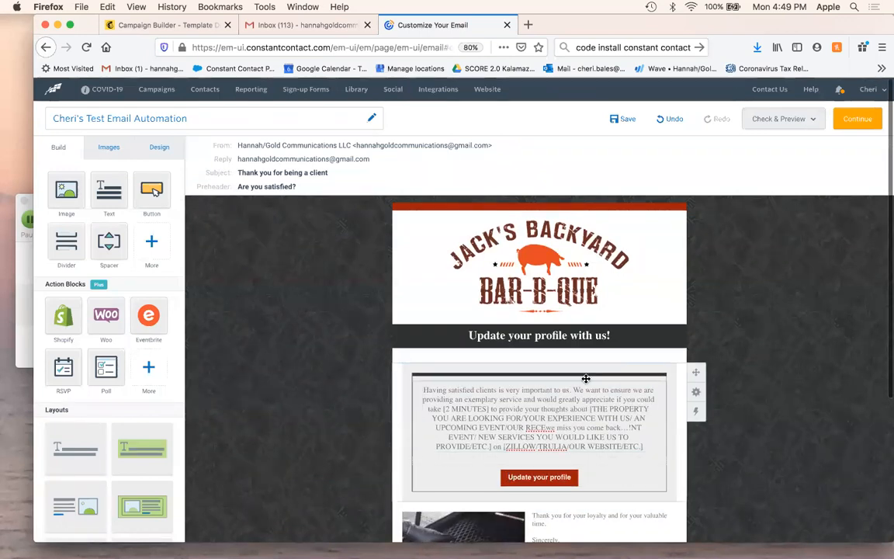
# Leave the email editor for the campaigns list without staying to save, and open the sign-up forms overview.
pyautogui.scroll(-3, 586, 378)
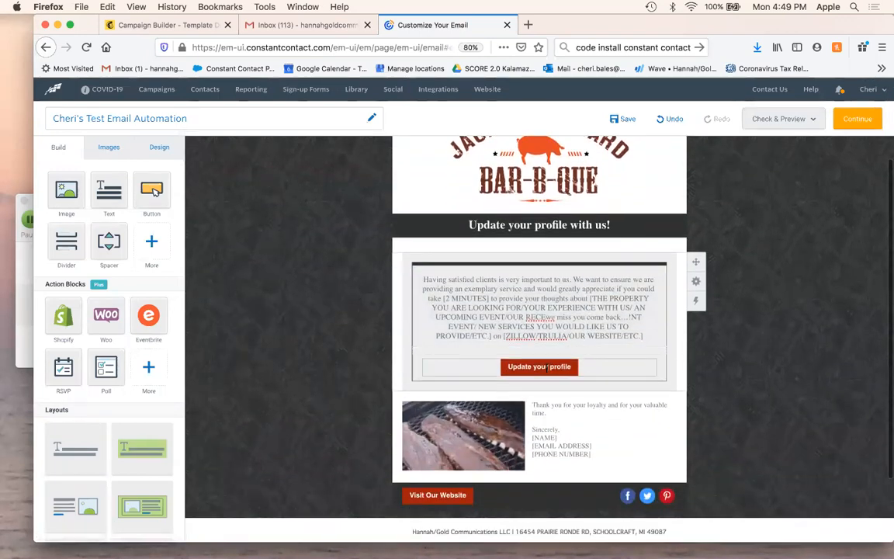
pyautogui.doubleClick(547, 367)
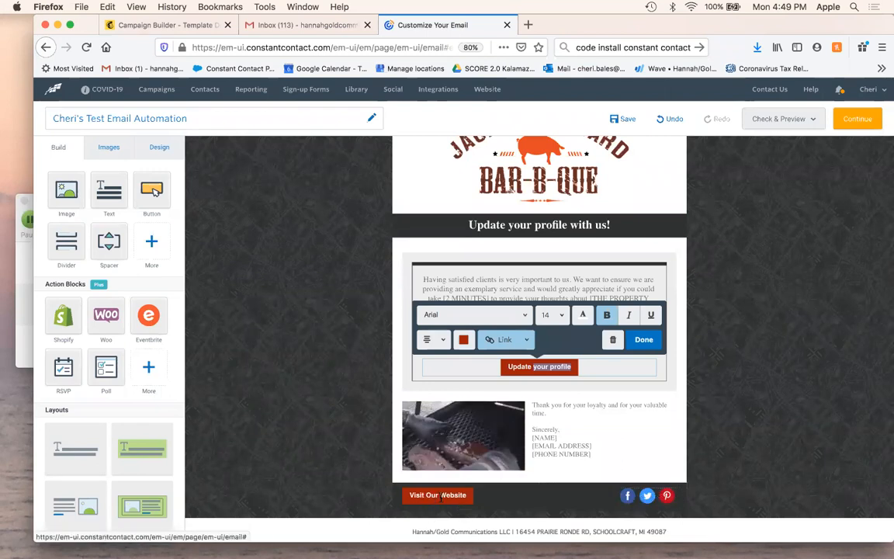
pyautogui.scroll(3, 438, 504)
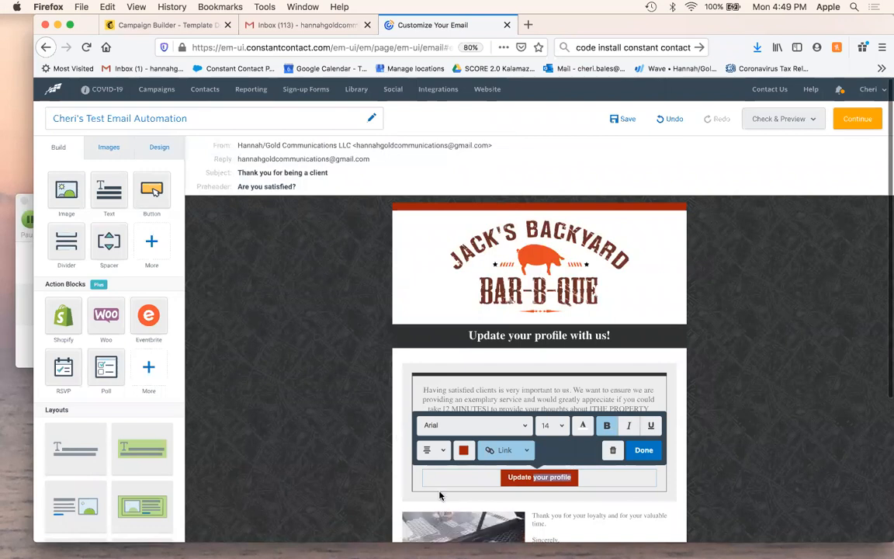
pyautogui.click(154, 90)
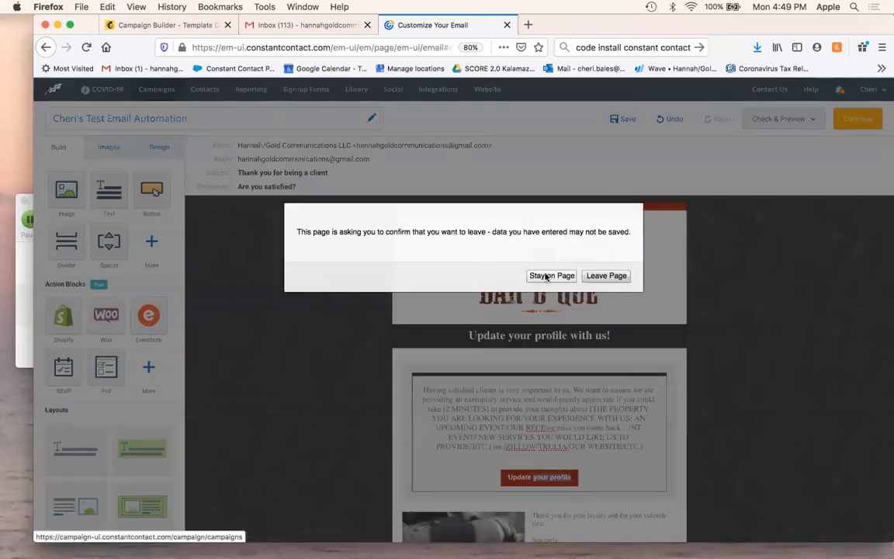
pyautogui.click(606, 276)
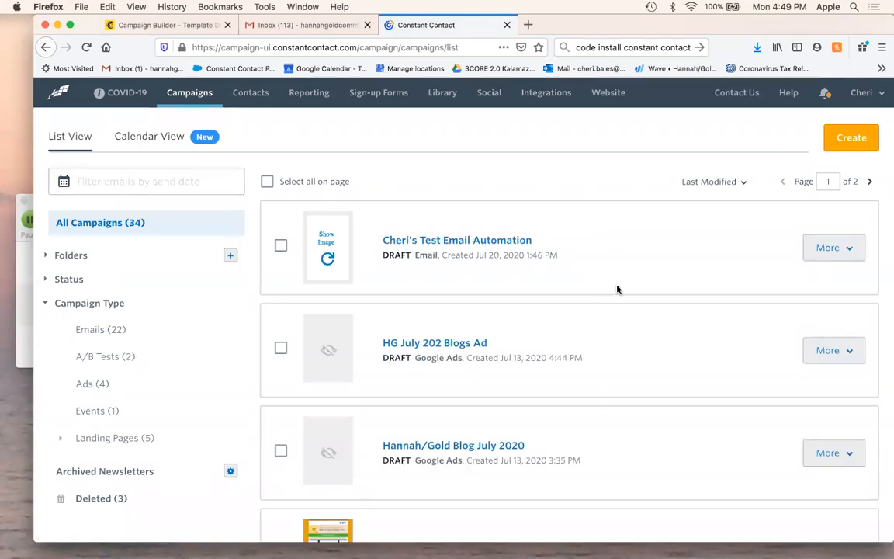
pyautogui.click(372, 93)
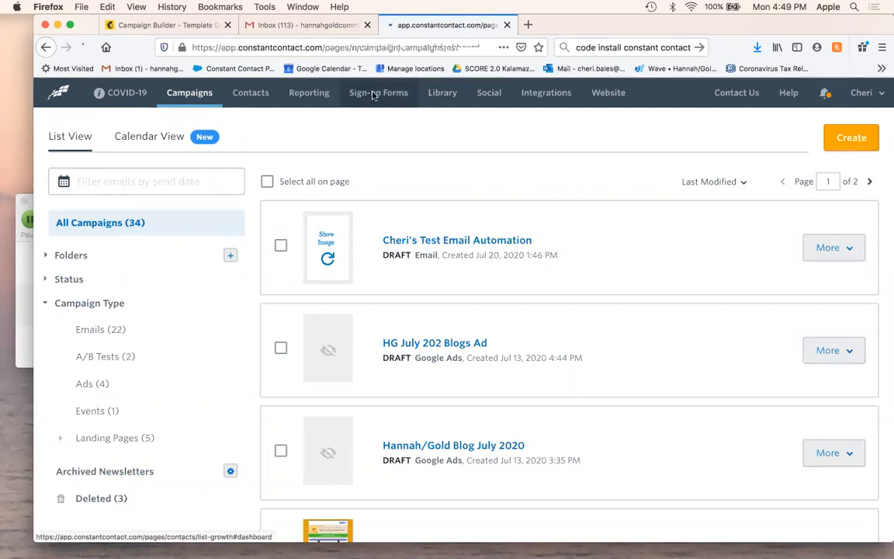
# Open the hannahgoldcommunications.com website in a new browser tab.
pyautogui.click(528, 24)
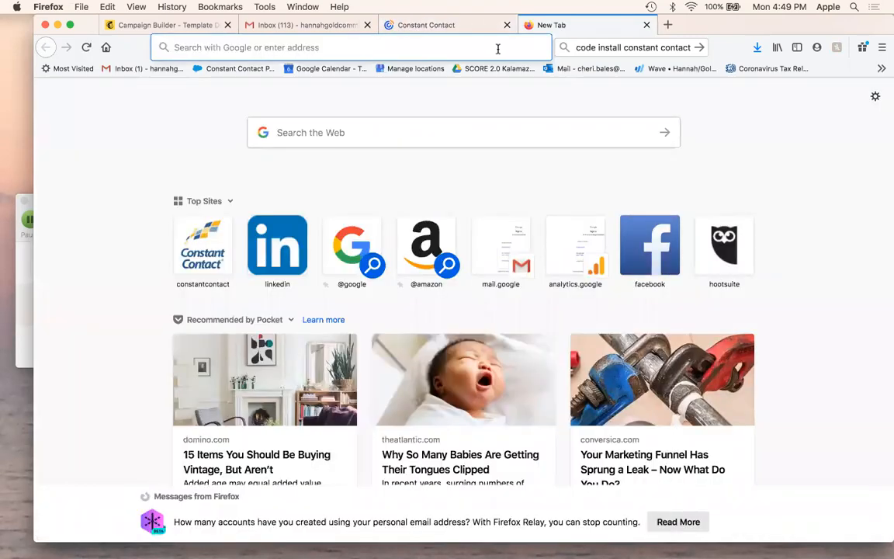
pyautogui.click(499, 49)
pyautogui.write('hannahgoldcommunications.com/')
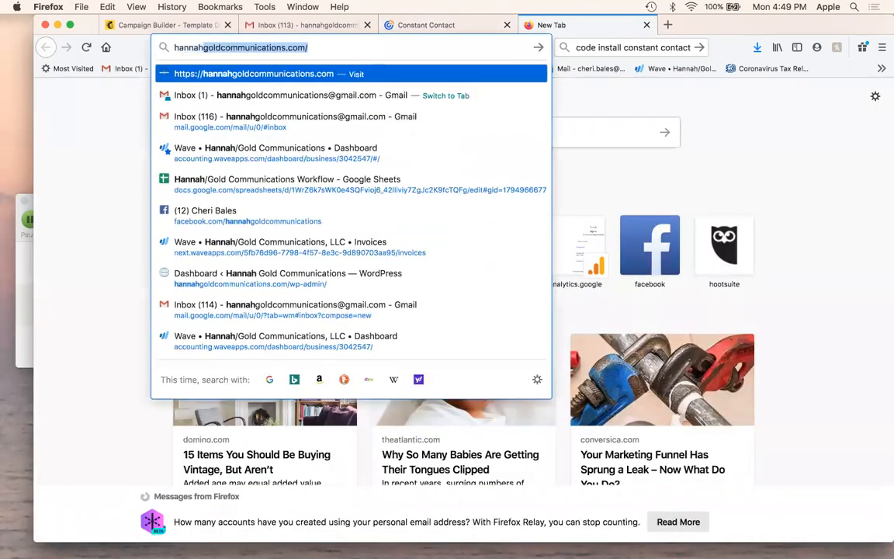
pyautogui.click(419, 75)
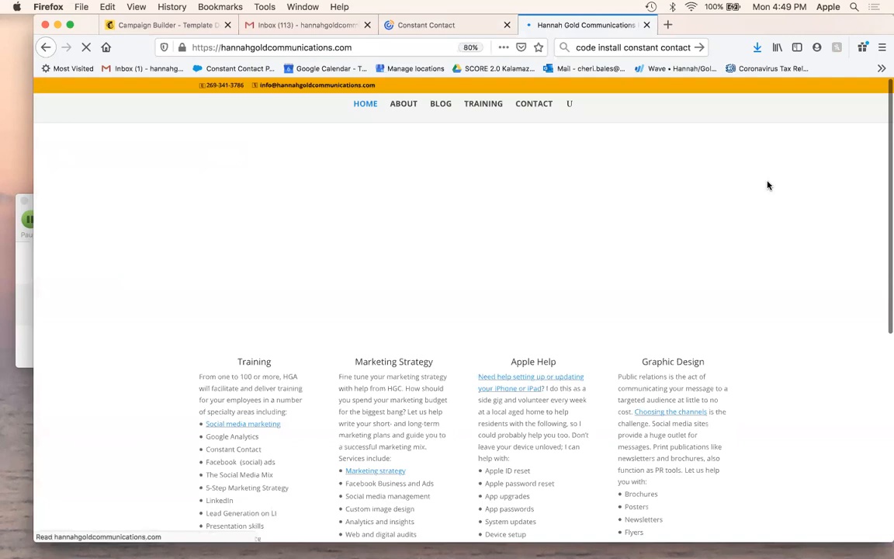
# Go to the website's About page, try to submit the empty "Get 20% Off Today Only" pop-up form, and close it.
pyautogui.click(436, 105)
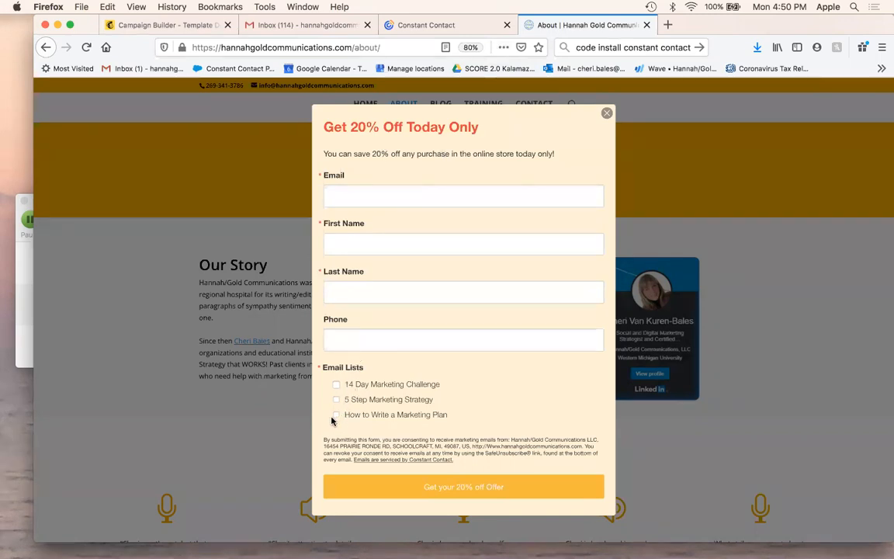
pyautogui.click(462, 487)
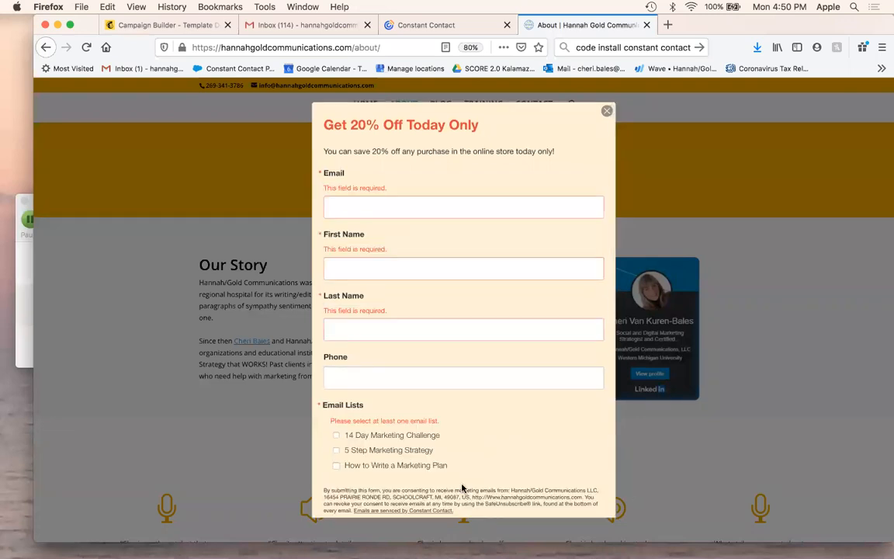
pyautogui.click(607, 111)
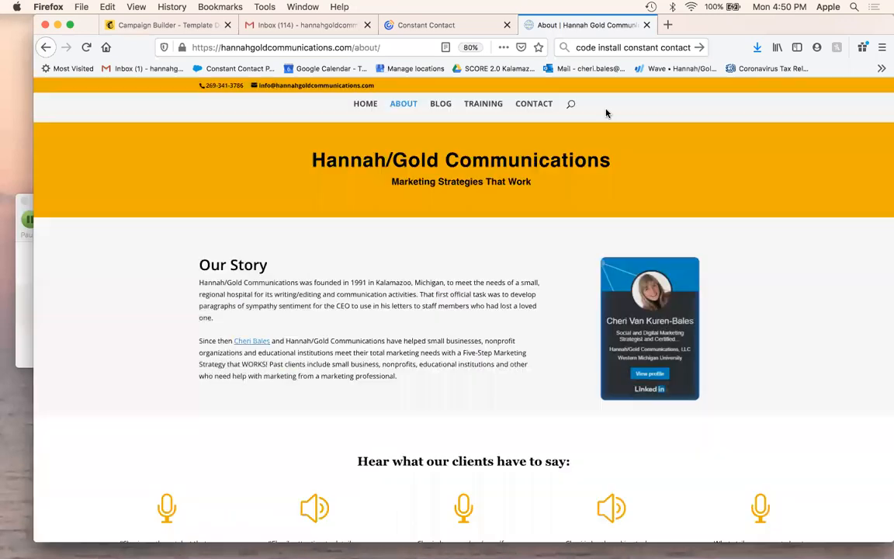
# Return to Constant Contact and create a new sign-up form of the Pop-up type.
pyautogui.click(490, 30)
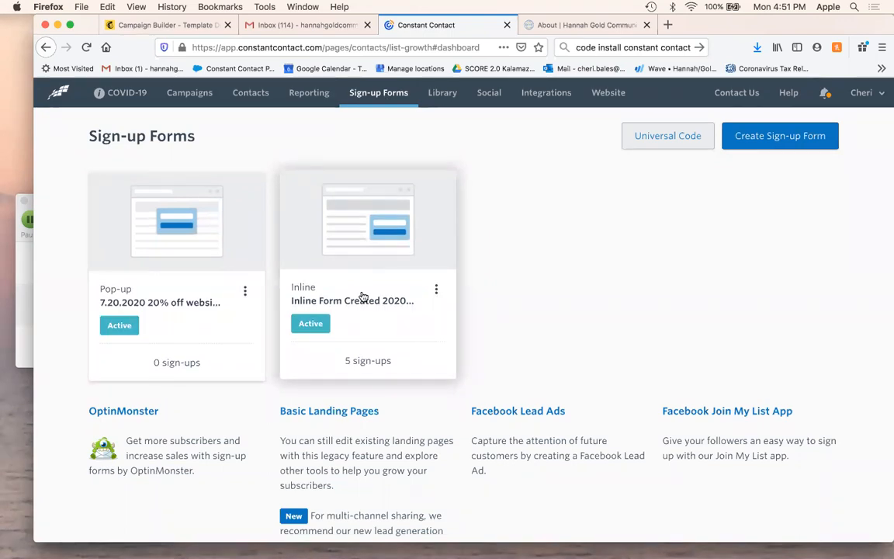
pyautogui.click(770, 138)
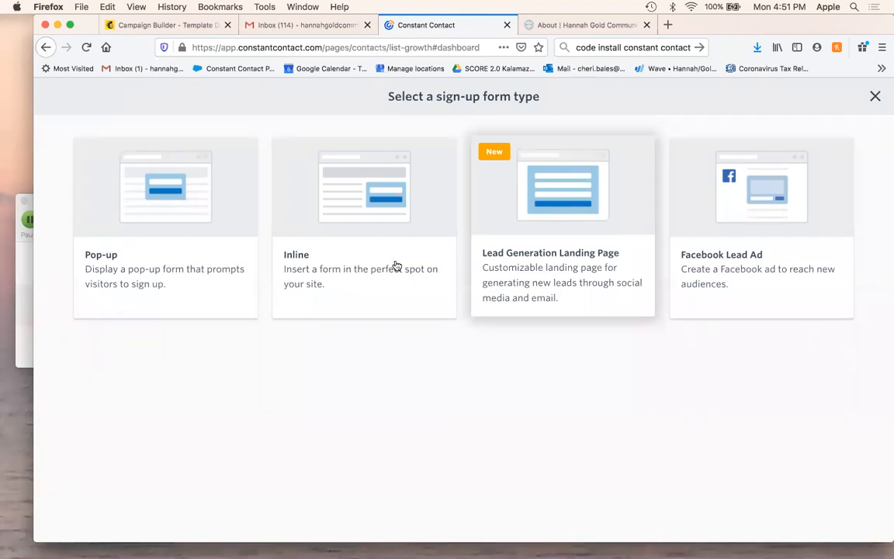
pyautogui.click(154, 198)
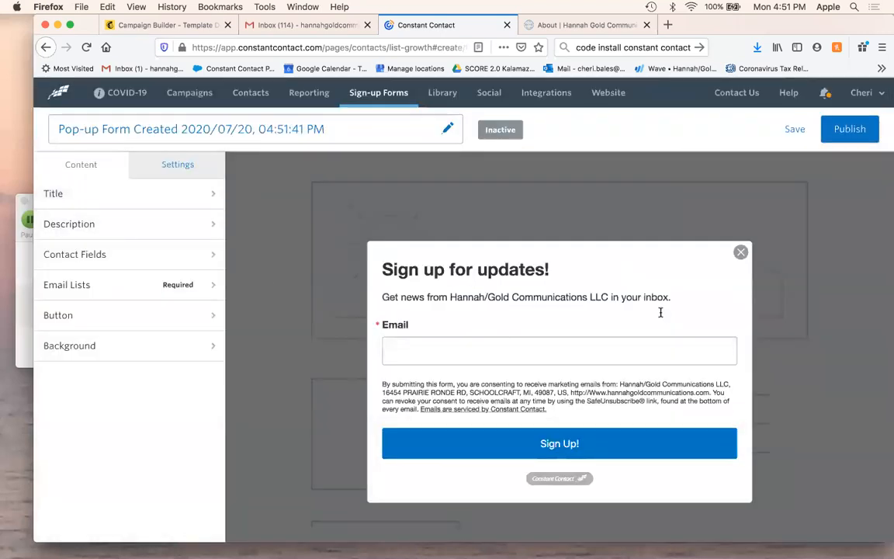
# Examine the marketing consent disclaimer below the Email field in the pop-up form preview.
pyautogui.scroll(-1, 620, 273)
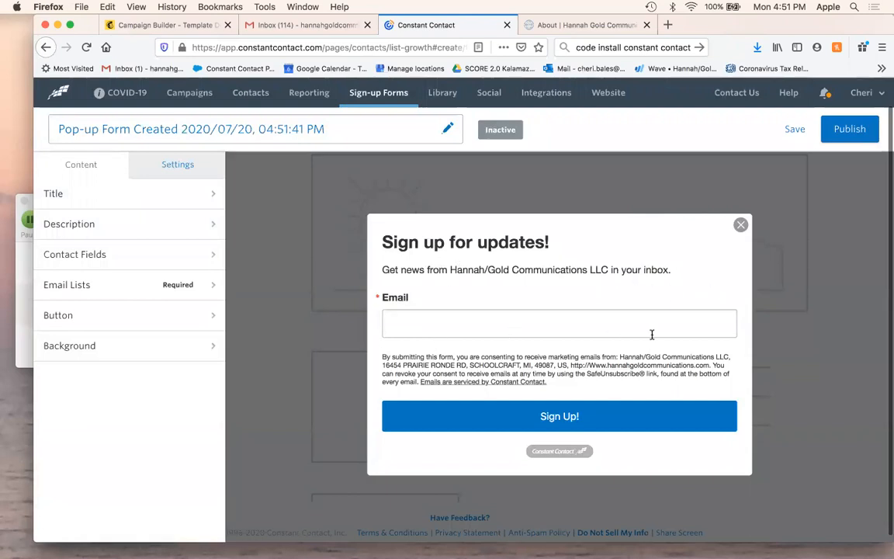
pyautogui.moveTo(392, 357); pyautogui.dragTo(541, 390)
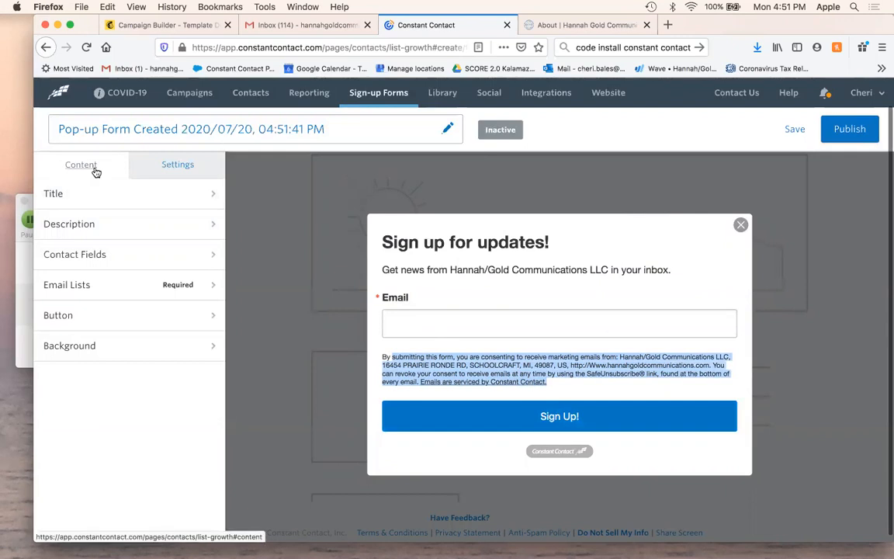
pyautogui.click(508, 145)
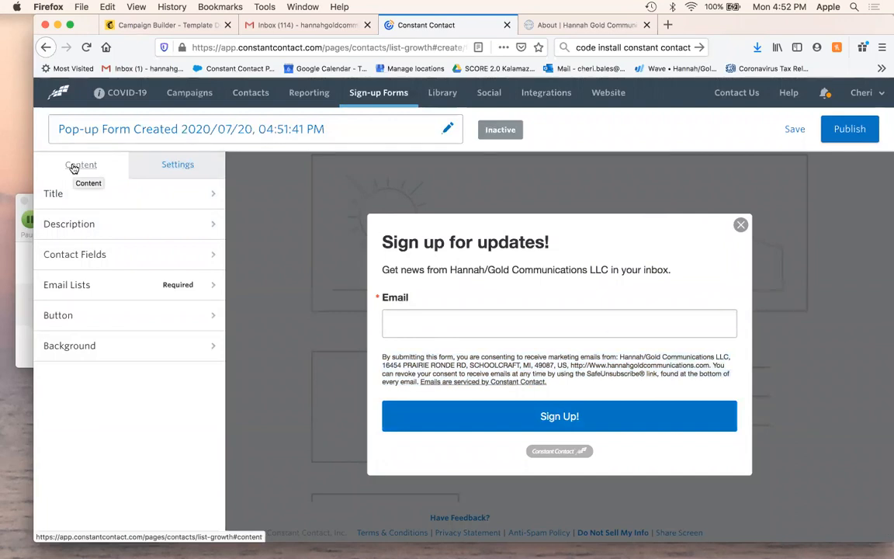
# Replace the pop-up form's title with "I miss hearing from hearing from you?".
pyautogui.click(75, 197)
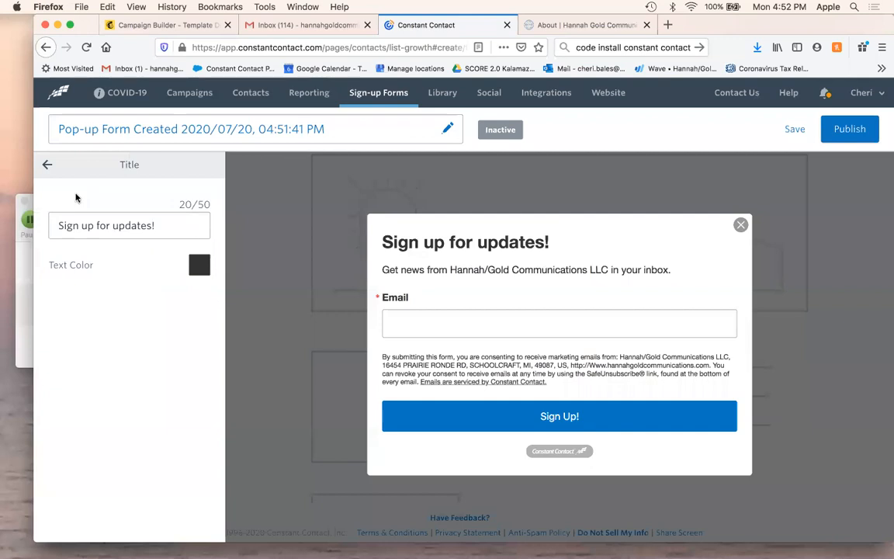
pyautogui.moveTo(177, 231); pyautogui.dragTo(35, 230)
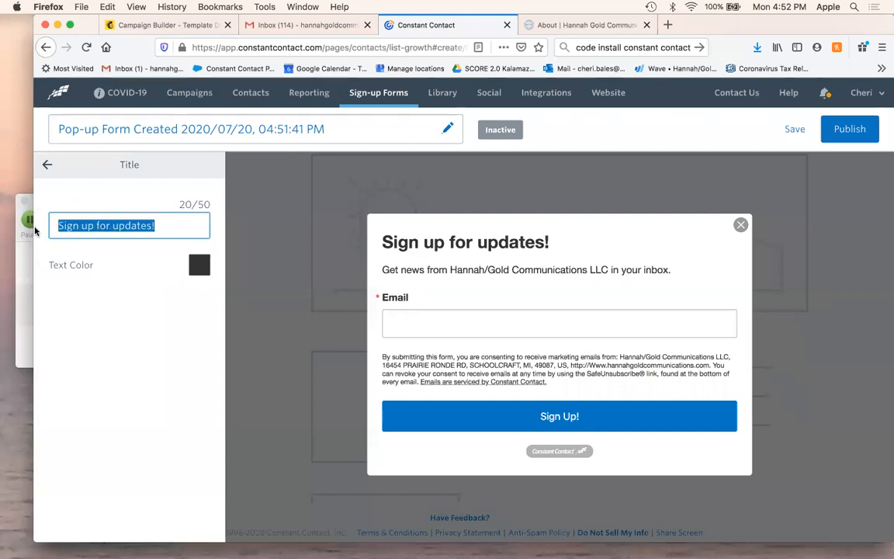
pyautogui.write('I miss hea')
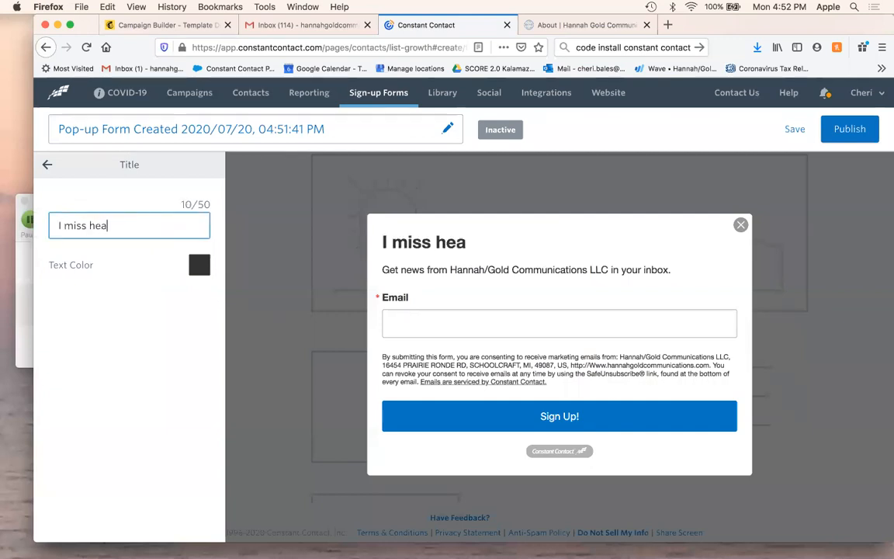
pyautogui.write('ring from heari')
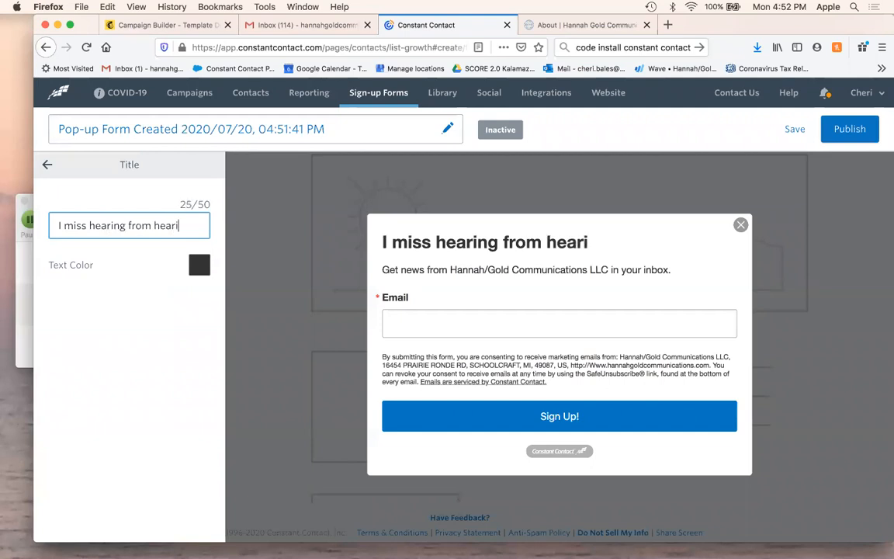
pyautogui.write('ng from you')
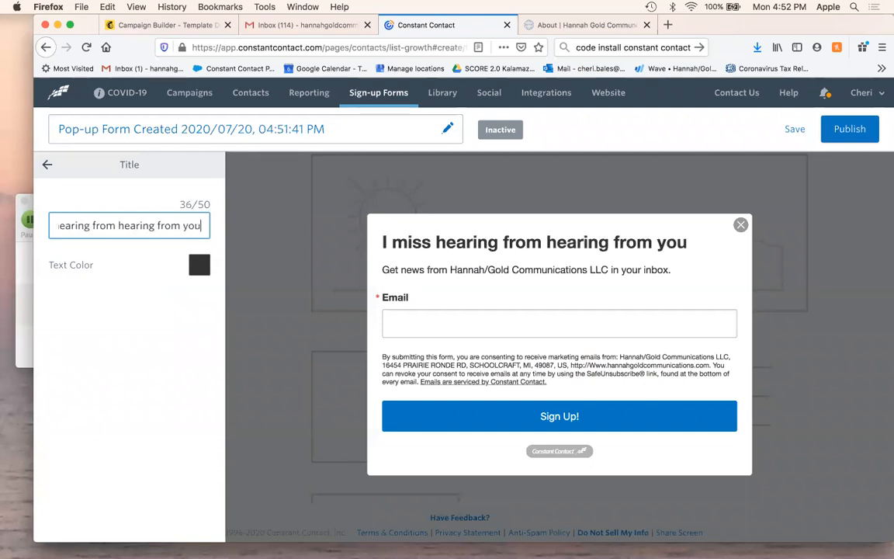
pyautogui.write('!')
pyautogui.press('BackSpace')
pyautogui.write('?')
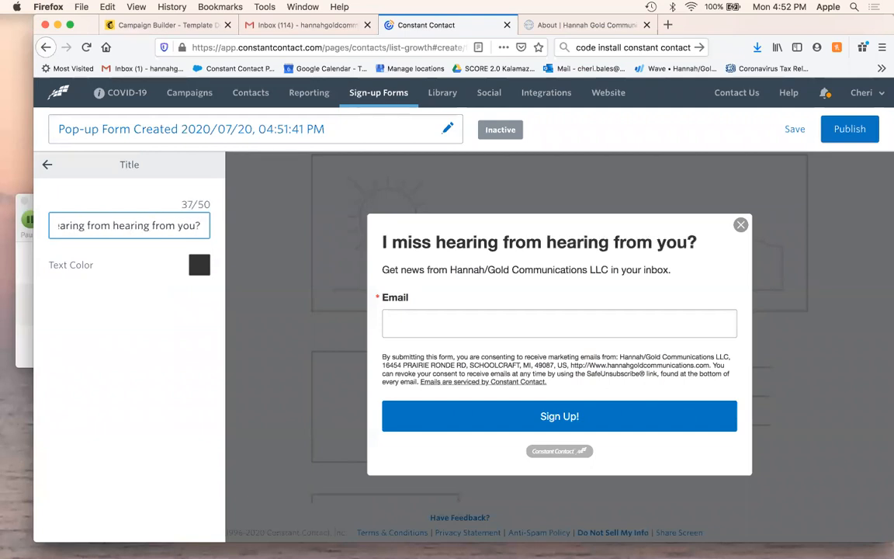
# Change the title's text color to orange-red and return to the form's content options.
pyautogui.click(199, 265)
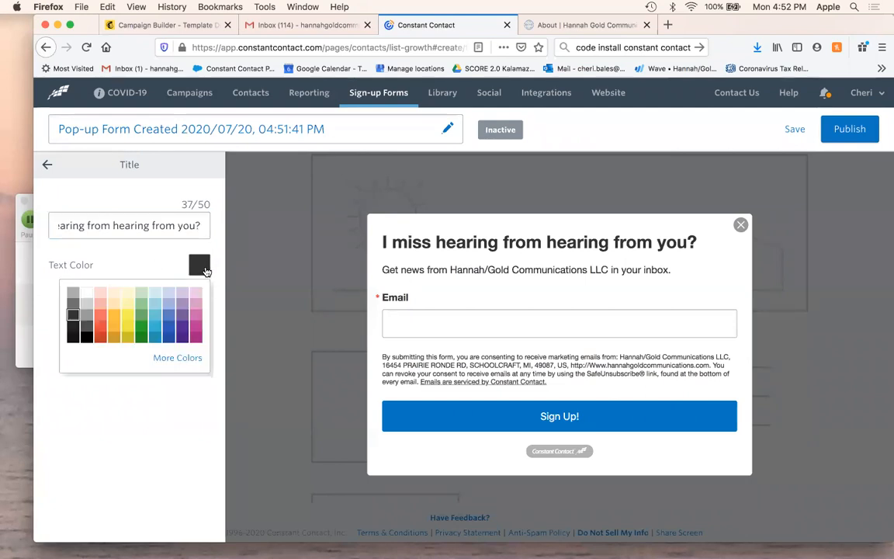
pyautogui.click(98, 329)
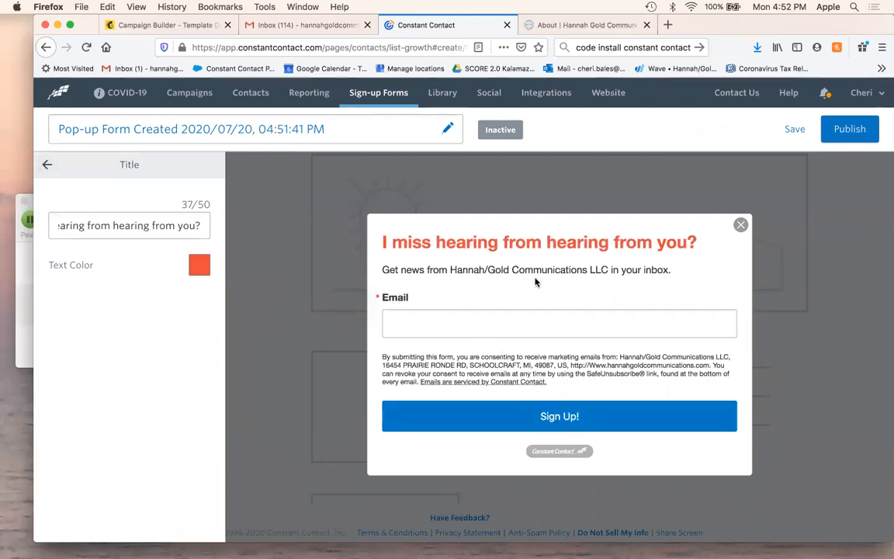
pyautogui.click(47, 164)
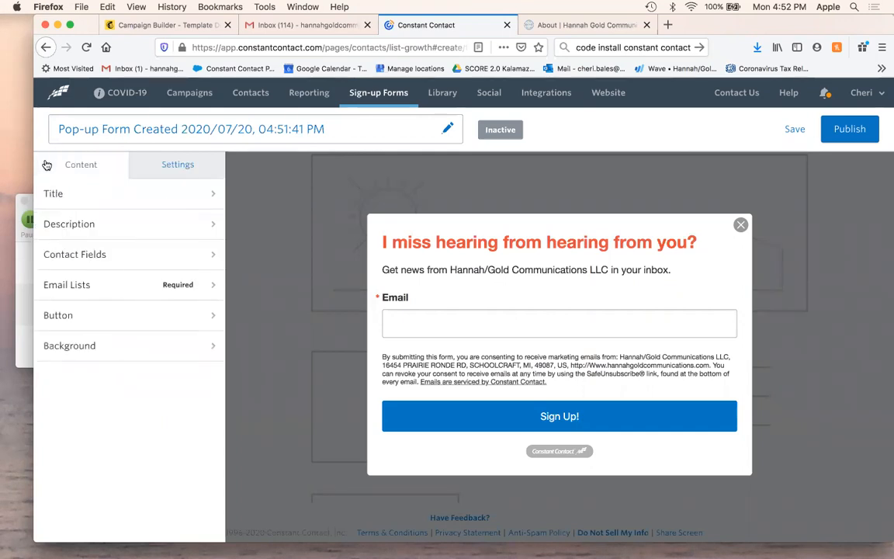
# Change the form's description to "Why don't you want news from Hannah/Gold Communications LLC in your inbox?".
pyautogui.click(111, 224)
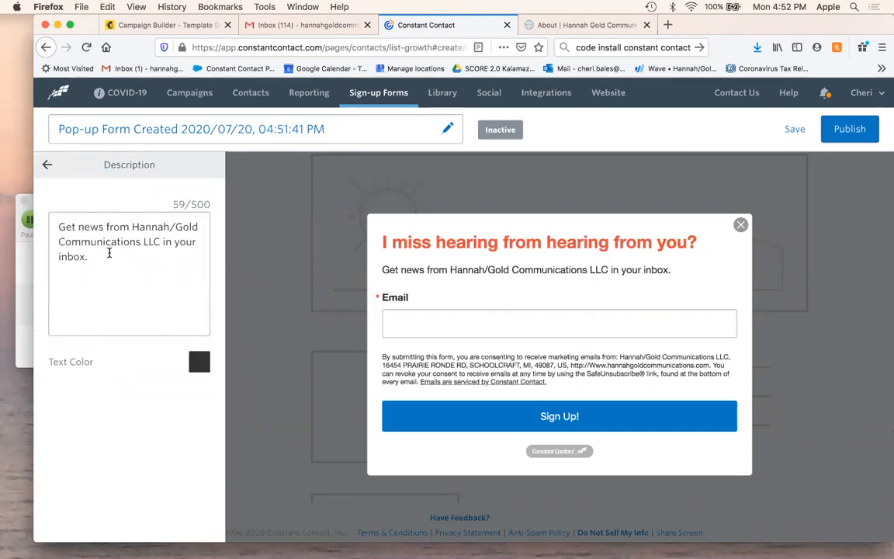
pyautogui.moveTo(109, 253); pyautogui.dragTo(50, 219)
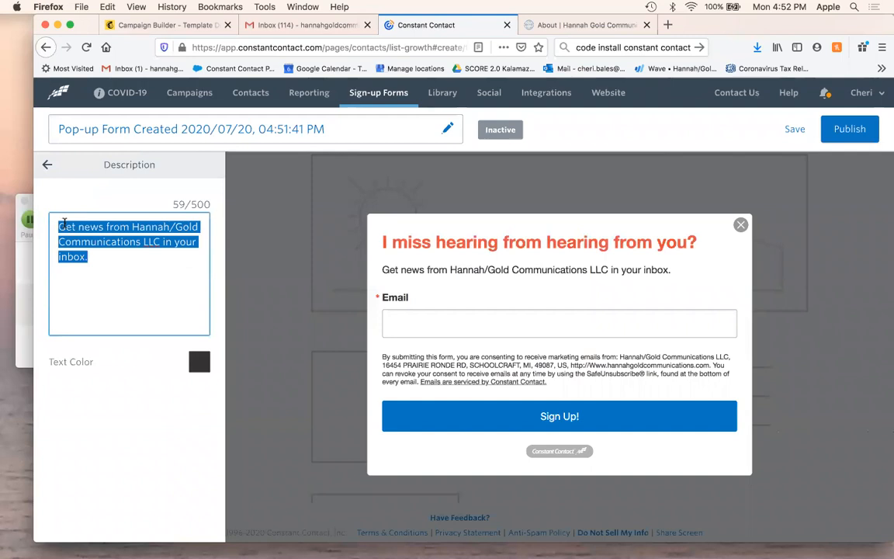
pyautogui.doubleClick(65, 225)
pyautogui.write('Wy')
pyautogui.press('BackSpace')
pyautogui.write("hy don't you want")
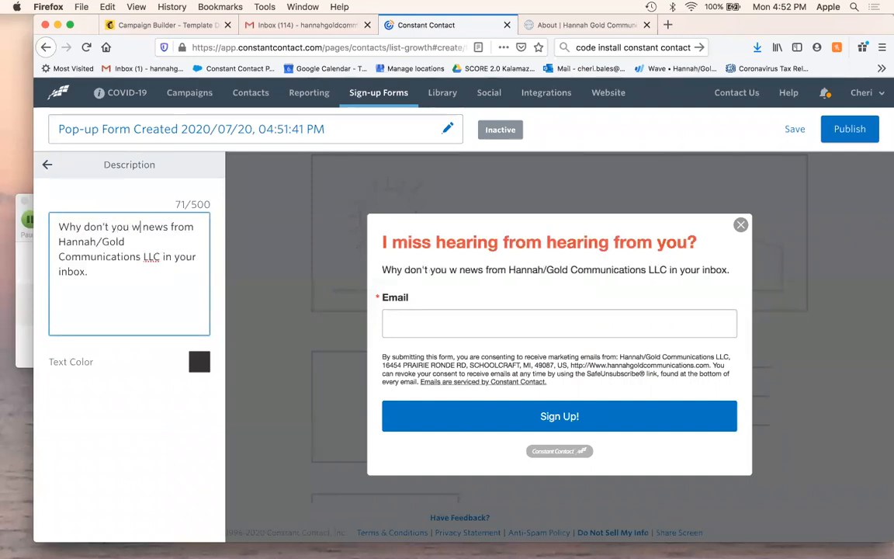
pyautogui.press('BackSpace')
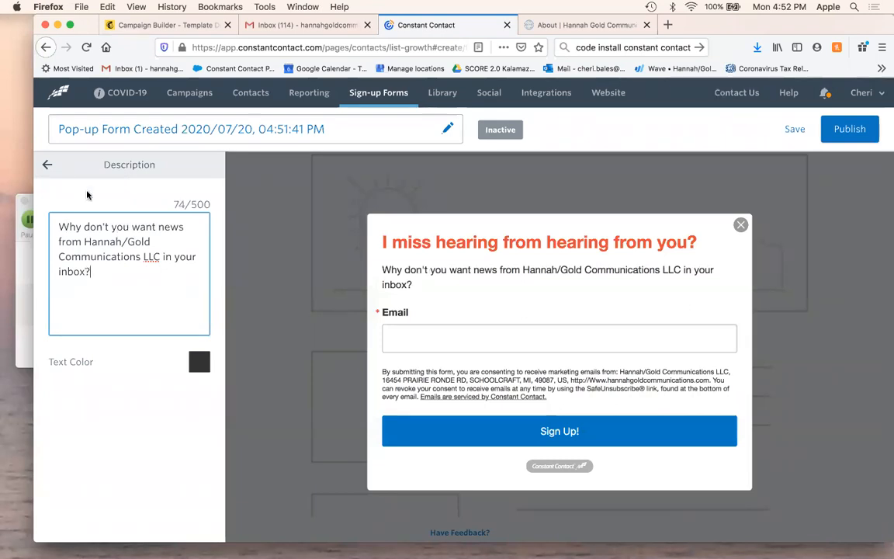
pyautogui.click(49, 166)
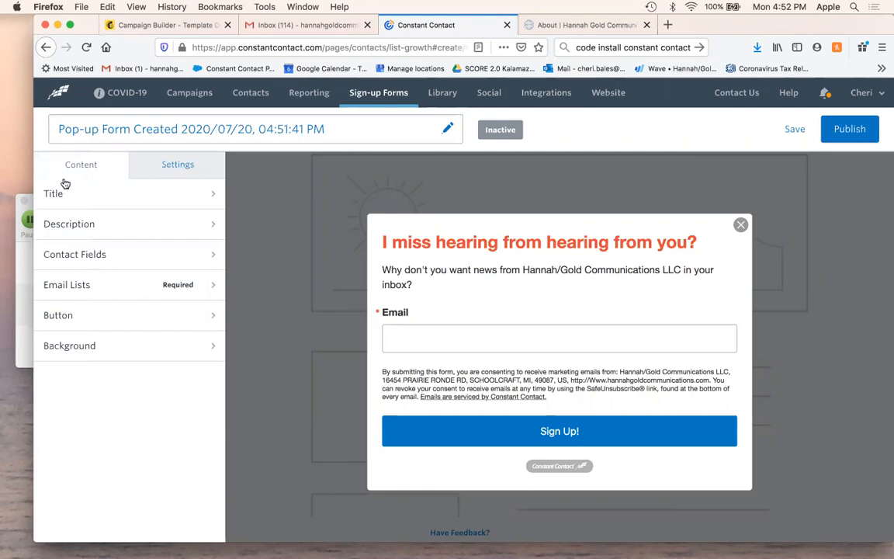
# Add the First Name, Last Name and Phone Number contact fields to the pop-up form.
pyautogui.click(208, 258)
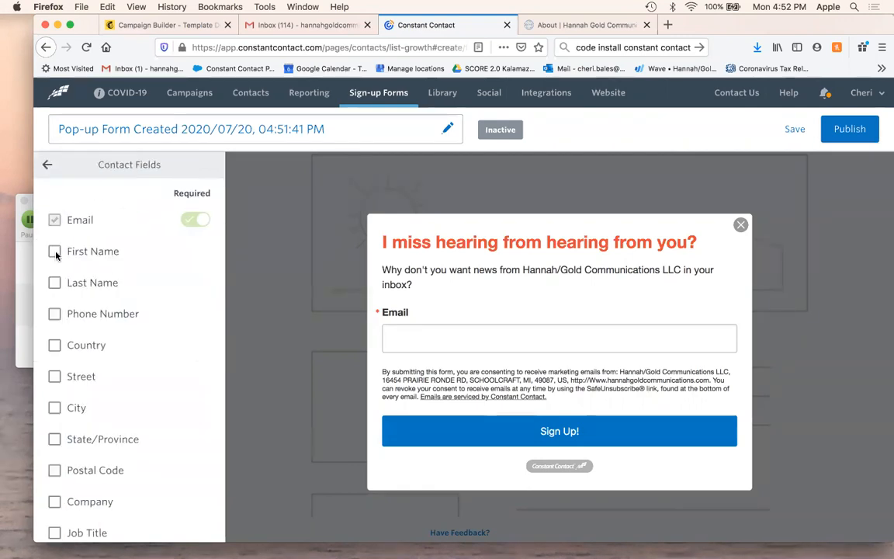
pyautogui.click(54, 252)
pyautogui.click(55, 284)
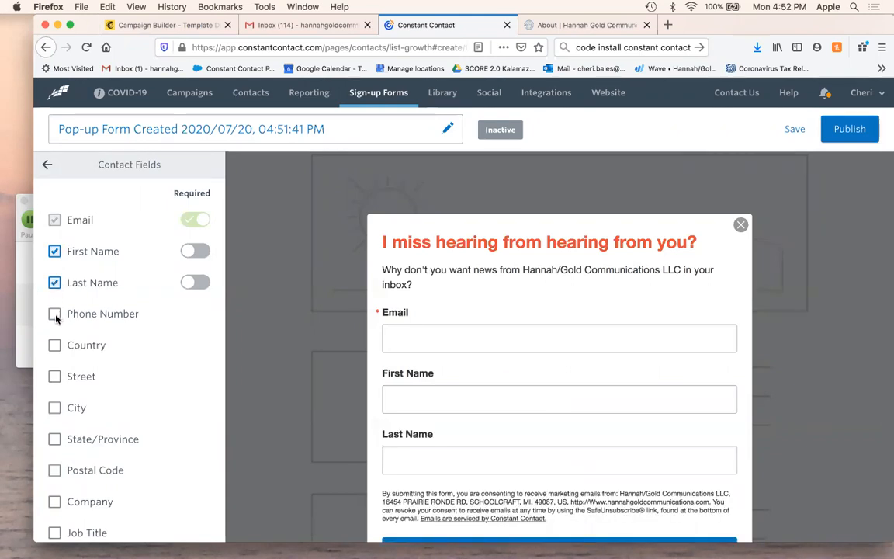
pyautogui.click(54, 314)
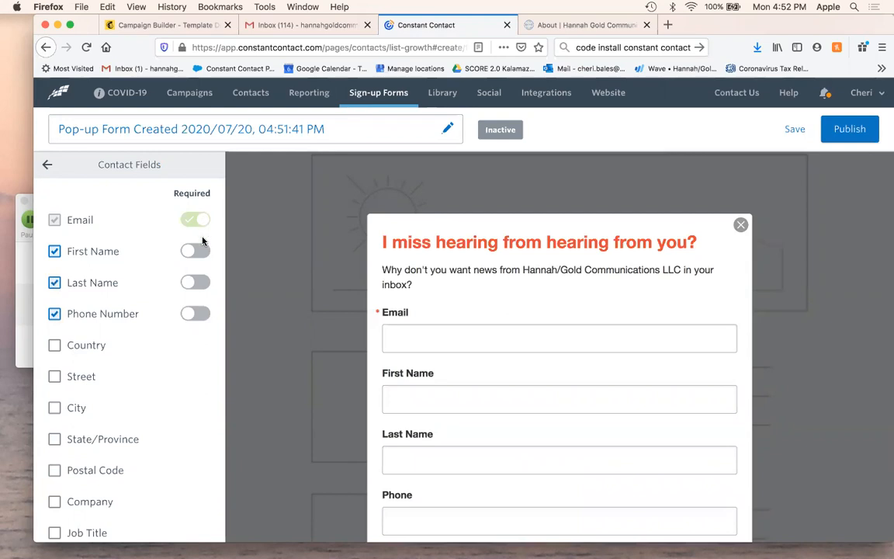
# Make the First Name and Last Name fields required on the pop-up form.
pyautogui.click(200, 253)
pyautogui.click(200, 283)
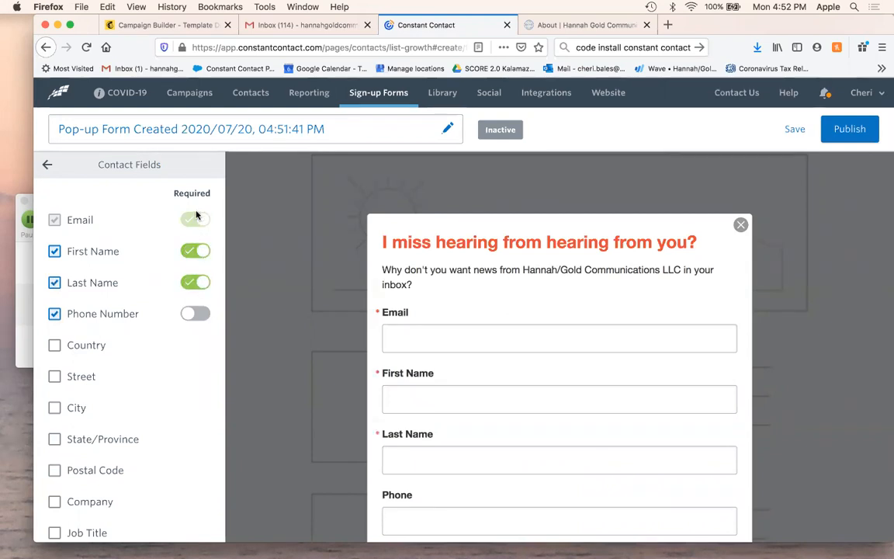
pyautogui.scroll(-2, 419, 227)
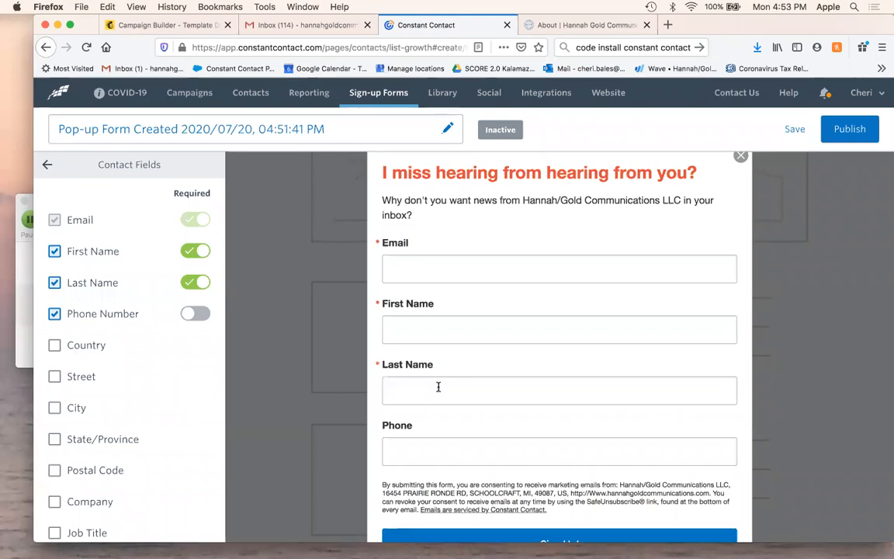
pyautogui.scroll(-2, 438, 387)
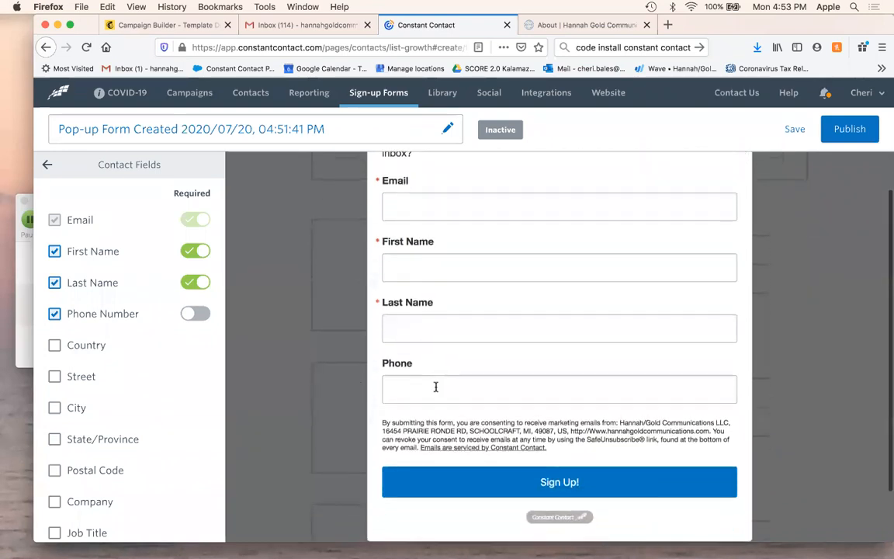
# Add the Company and Job Title contact fields to the pop-up form and return to the content options.
pyautogui.scroll(-4, 109, 392)
pyautogui.scroll(-4, 107, 392)
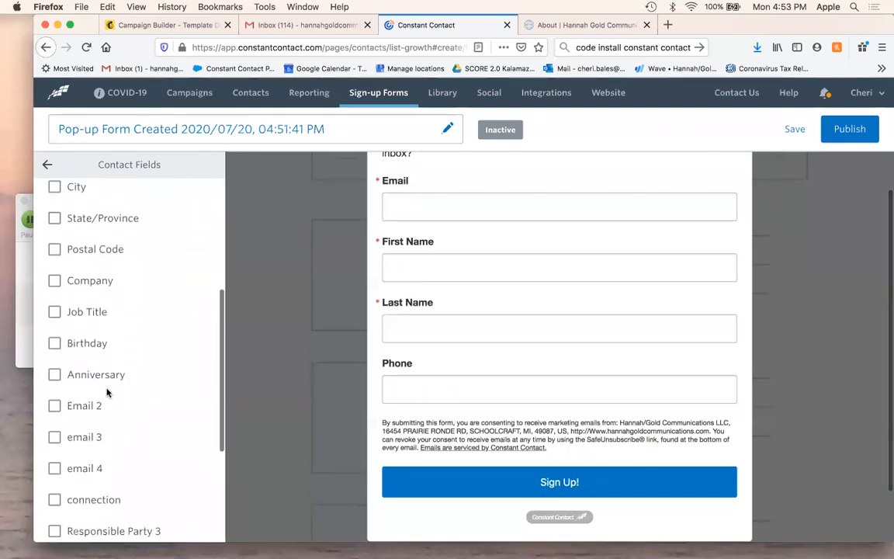
pyautogui.scroll(5, 107, 392)
pyautogui.scroll(3, 107, 392)
pyautogui.scroll(-6, 107, 392)
pyautogui.scroll(-1, 107, 393)
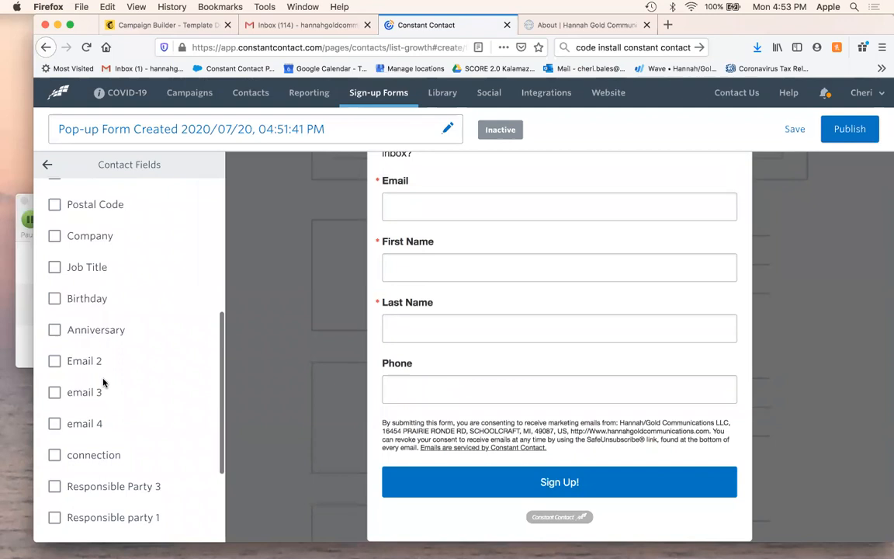
pyautogui.click(55, 266)
pyautogui.click(55, 235)
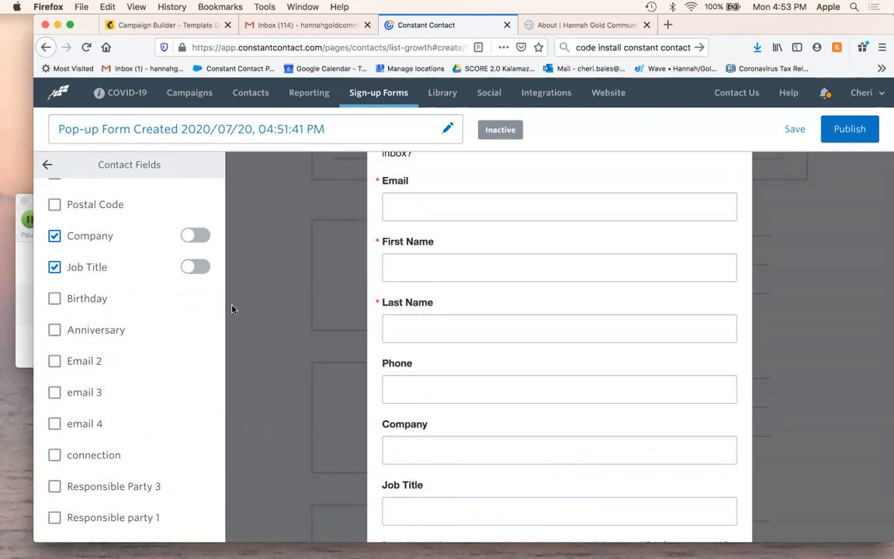
pyautogui.scroll(4, 520, 332)
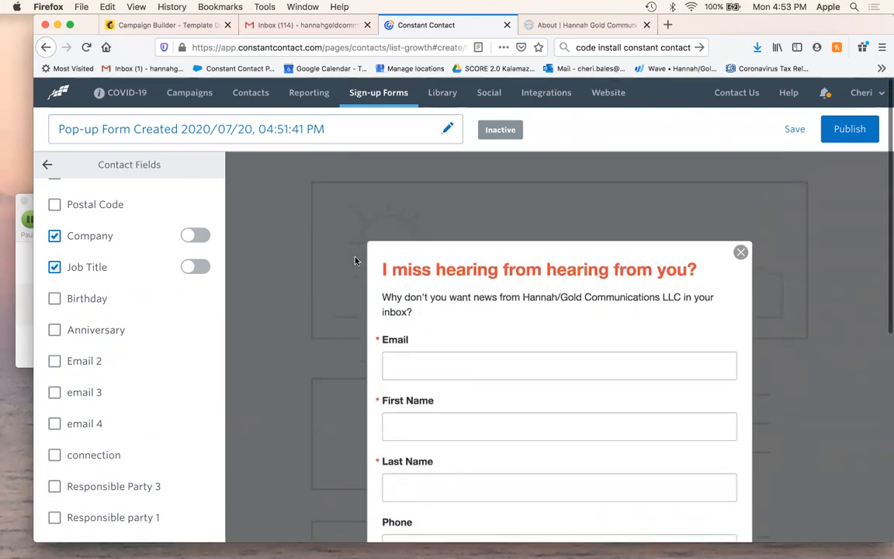
pyautogui.click(47, 163)
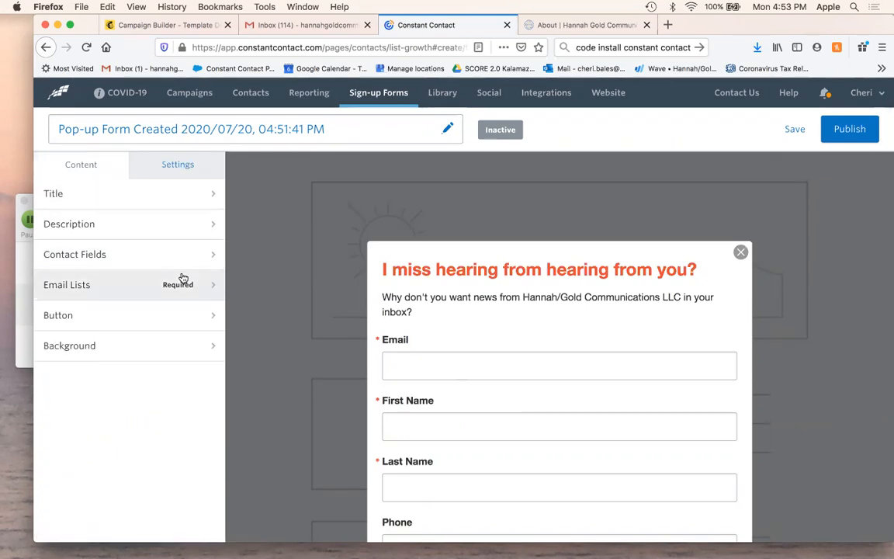
pyautogui.scroll(-3, 319, 247)
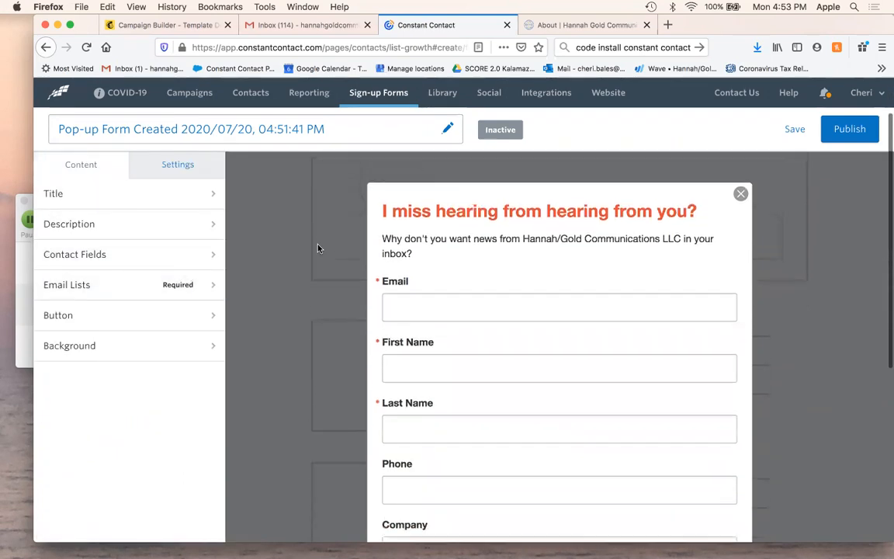
# Assign the form's sign-ups to the Website Clicks email list and return to the content options.
pyautogui.click(204, 289)
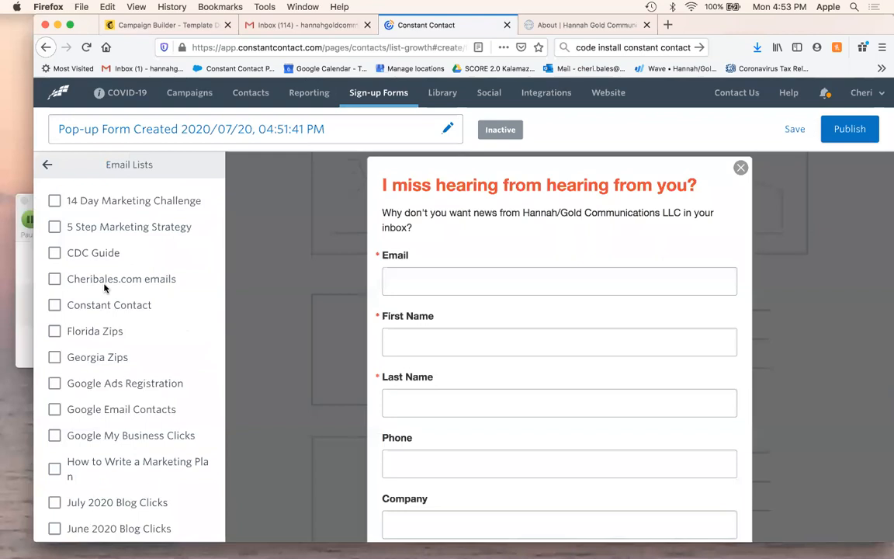
pyautogui.scroll(-5, 98, 287)
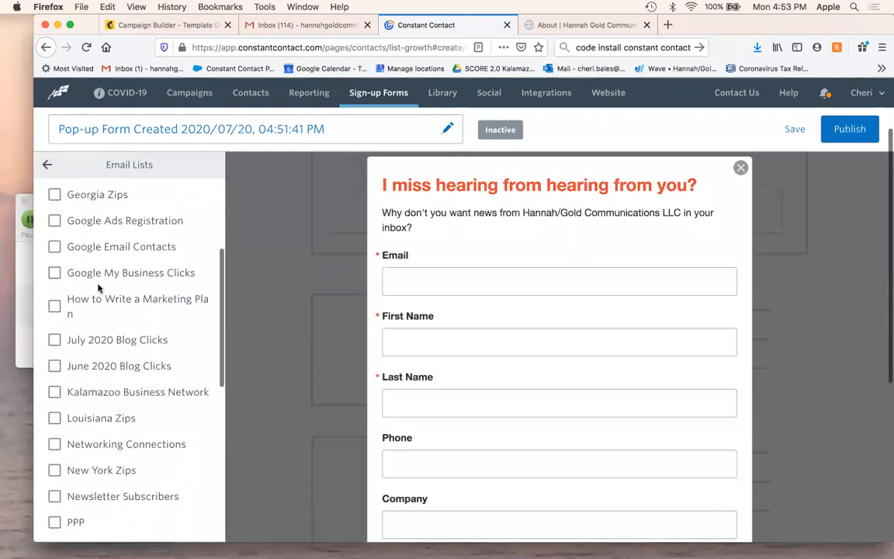
pyautogui.scroll(2, 64, 227)
pyautogui.scroll(4, 65, 217)
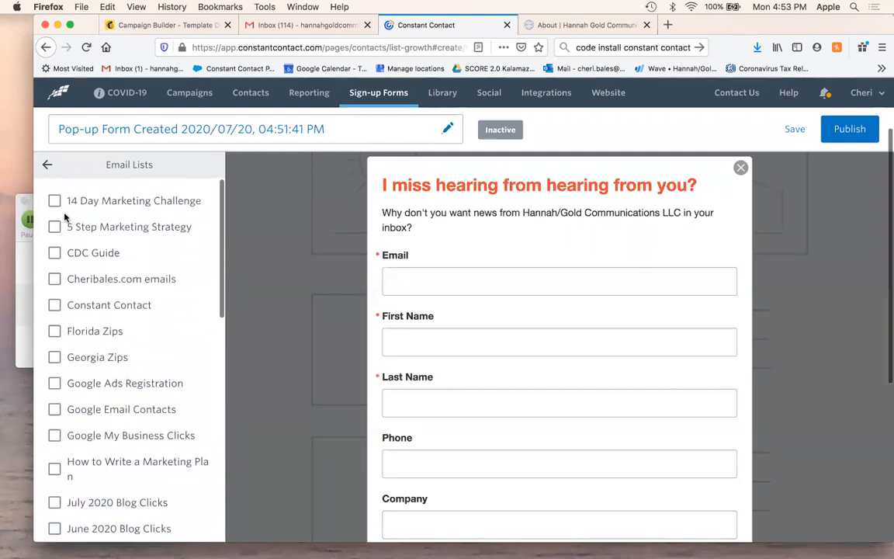
pyautogui.scroll(-15, 65, 217)
pyautogui.scroll(2, 65, 218)
pyautogui.scroll(-3, 65, 233)
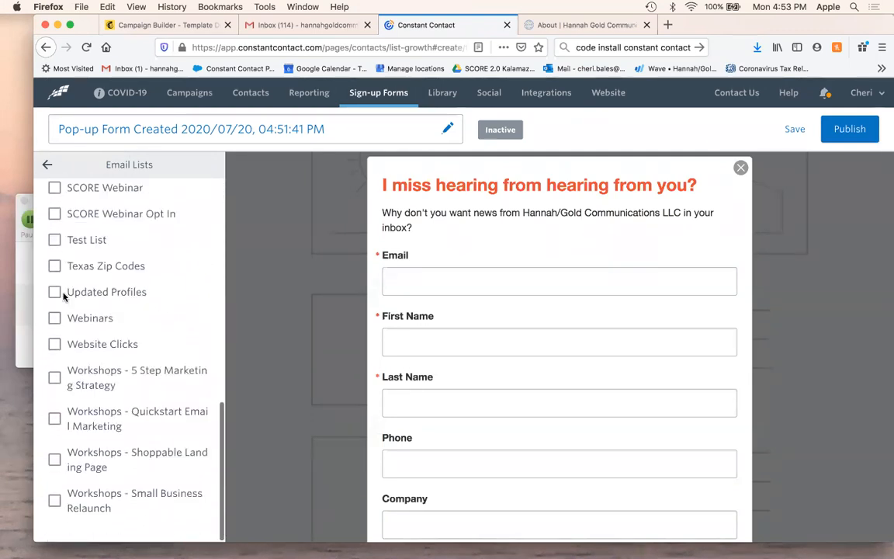
pyautogui.click(55, 345)
pyautogui.click(47, 164)
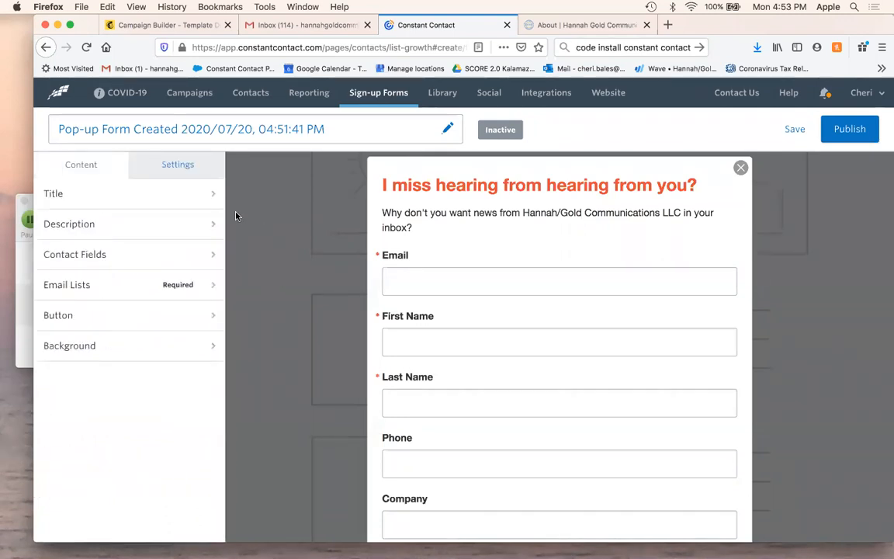
# Change the sign-up button's background color to yellow-orange.
pyautogui.click(155, 321)
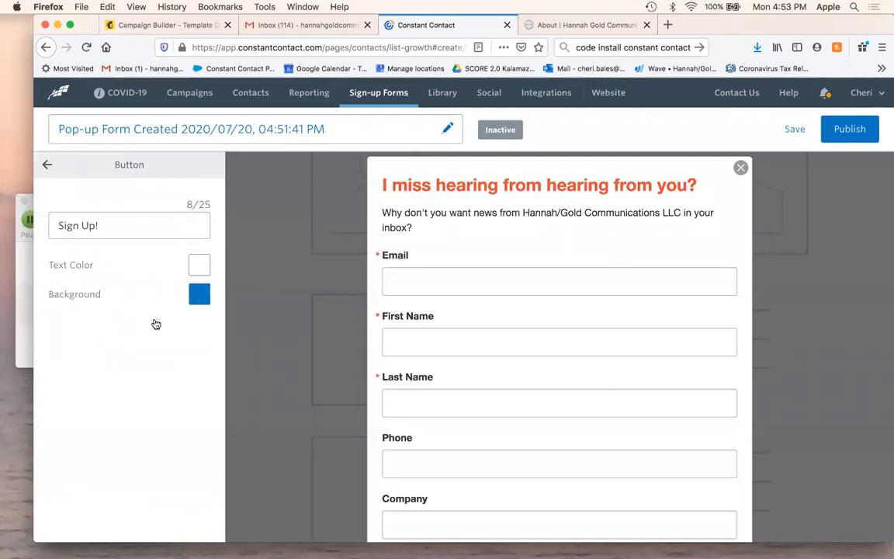
pyautogui.scroll(-5, 511, 343)
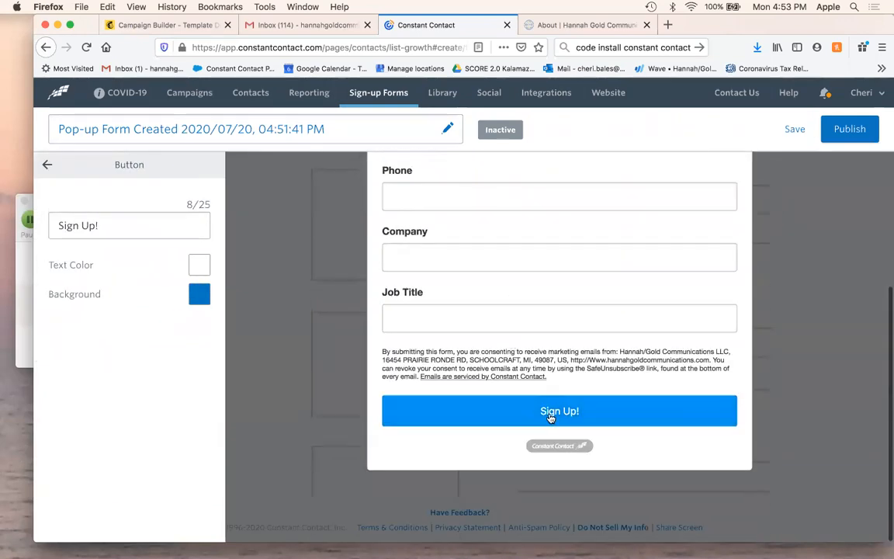
pyautogui.click(196, 298)
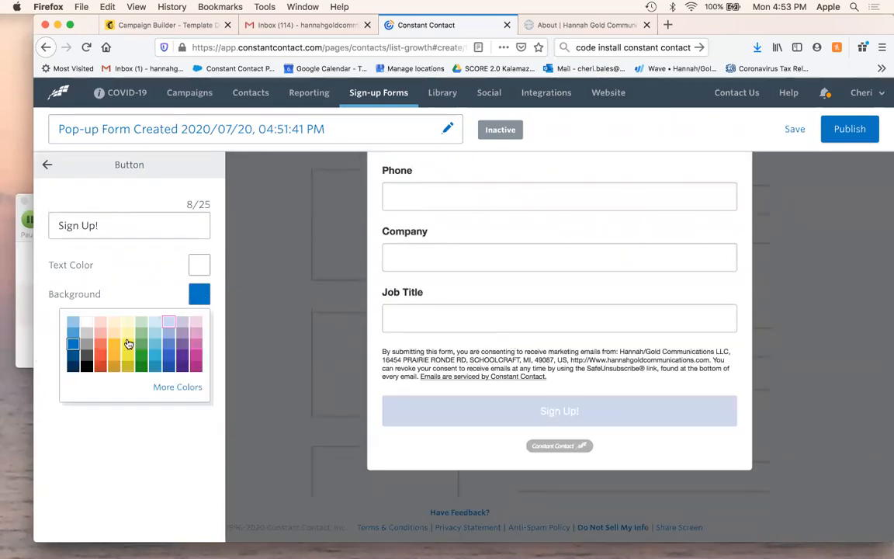
pyautogui.click(115, 346)
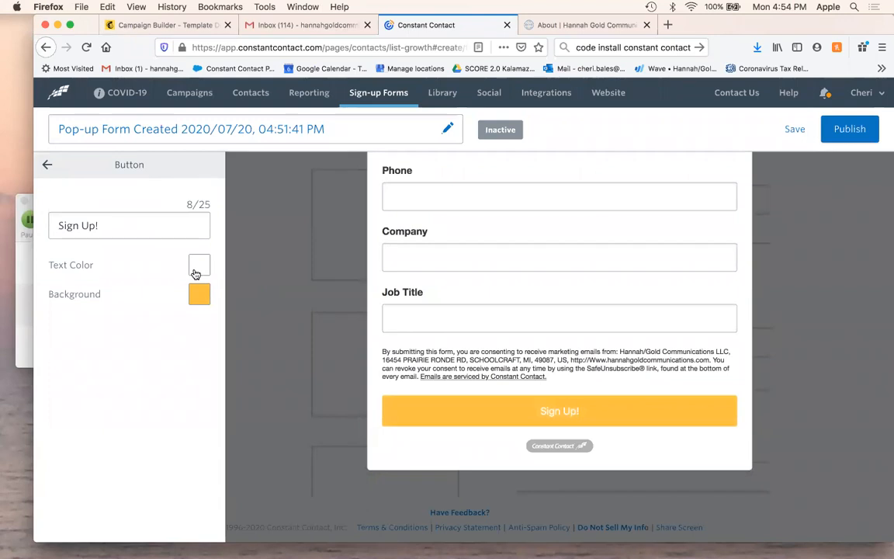
# Replace the button's text with "Please come back?" and return to the content options.
pyautogui.click(110, 223)
pyautogui.moveTo(76, 221); pyautogui.dragTo(45, 222)
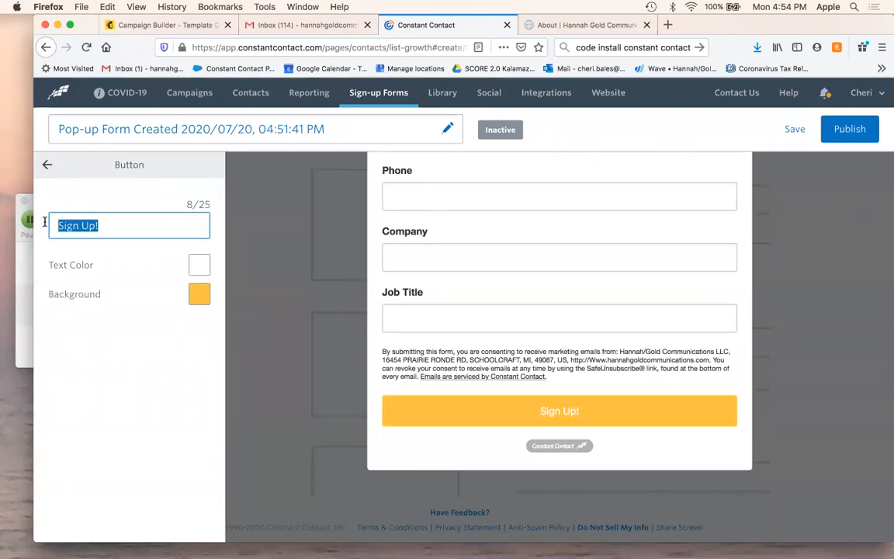
pyautogui.write('Please come ')
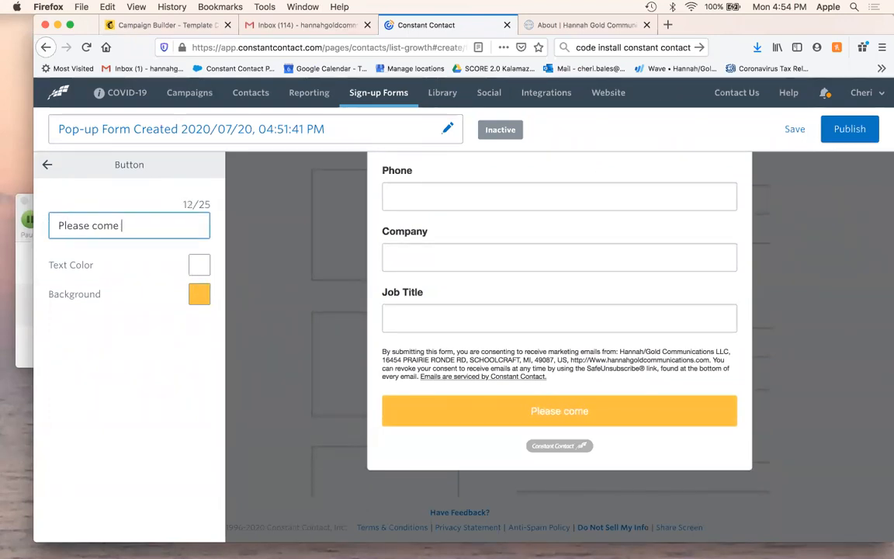
pyautogui.write('back?')
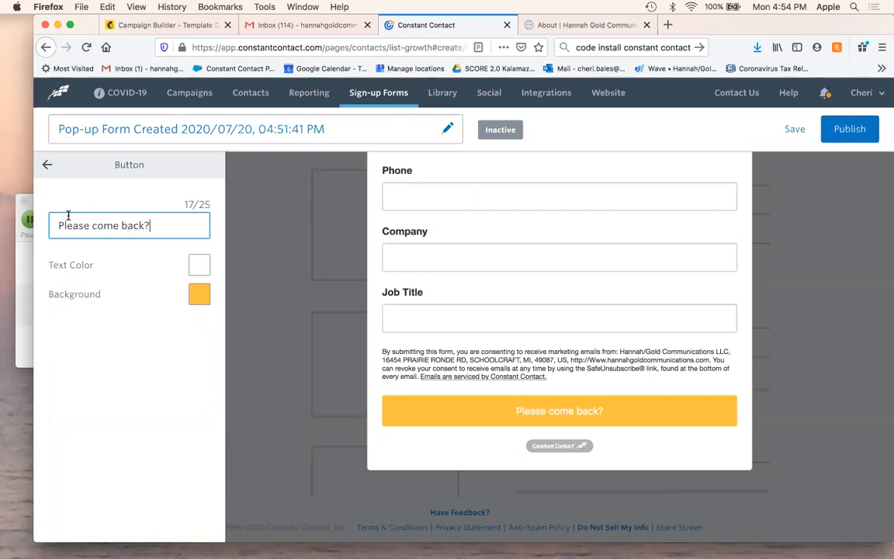
pyautogui.click(46, 164)
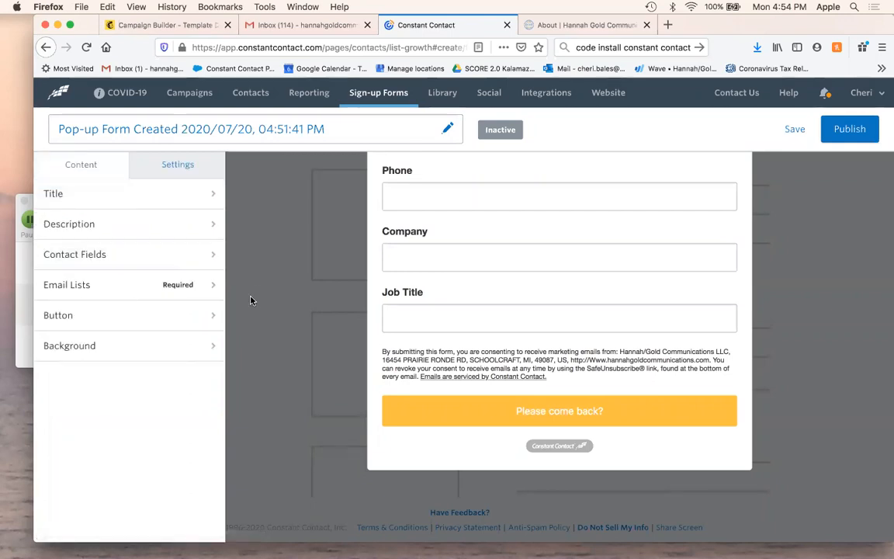
# Look at the color choices for the form's background, then return to the content options and check the form preview.
pyautogui.scroll(3, 481, 298)
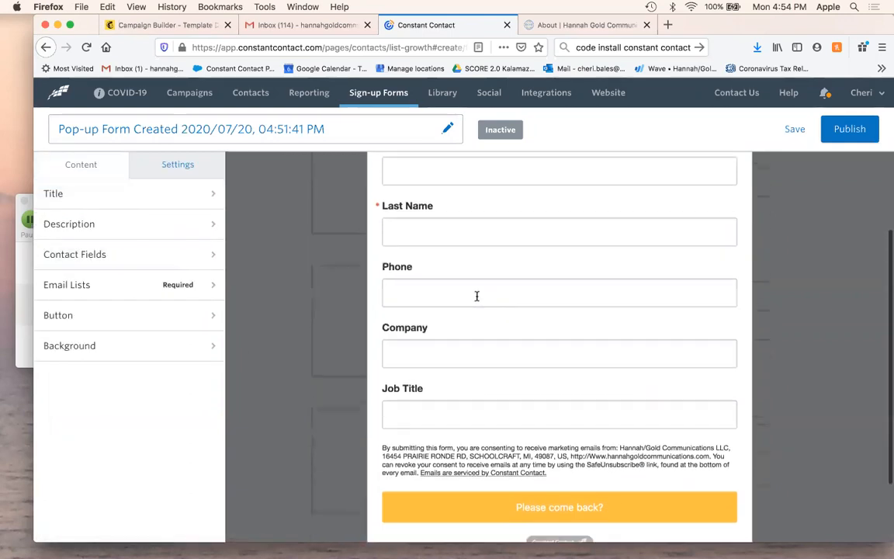
pyautogui.click(199, 347)
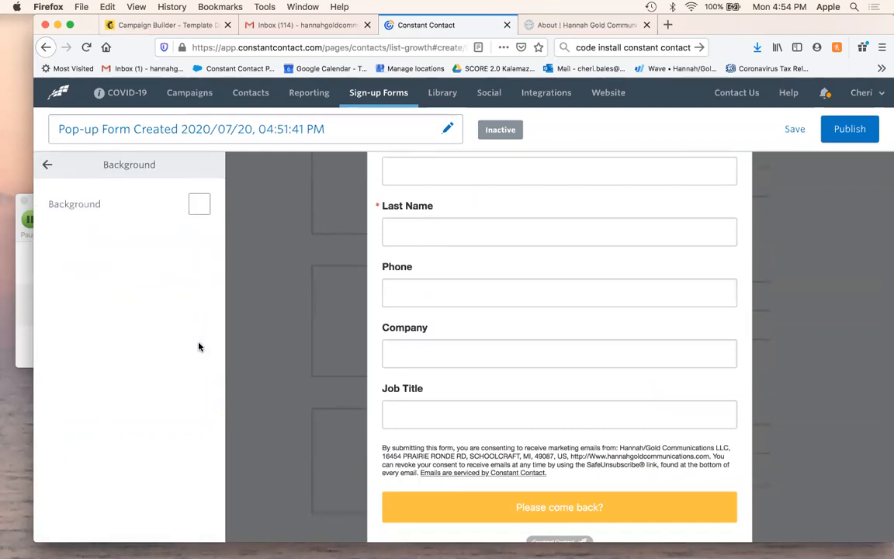
pyautogui.click(199, 206)
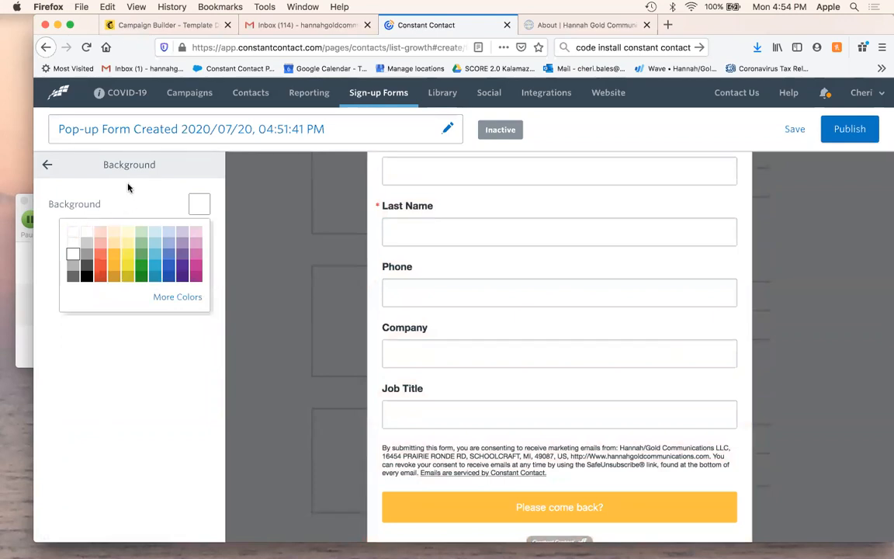
pyautogui.click(46, 165)
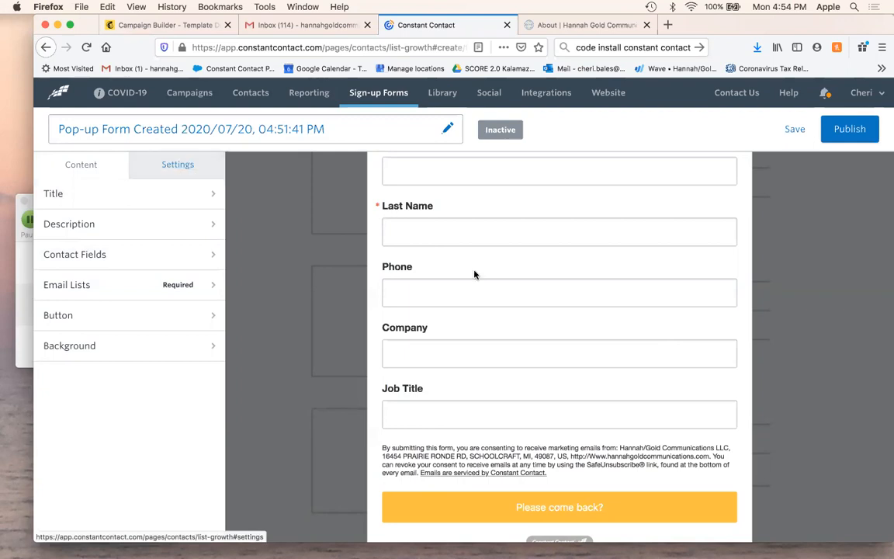
pyautogui.scroll(3, 473, 272)
pyautogui.scroll(1, 474, 269)
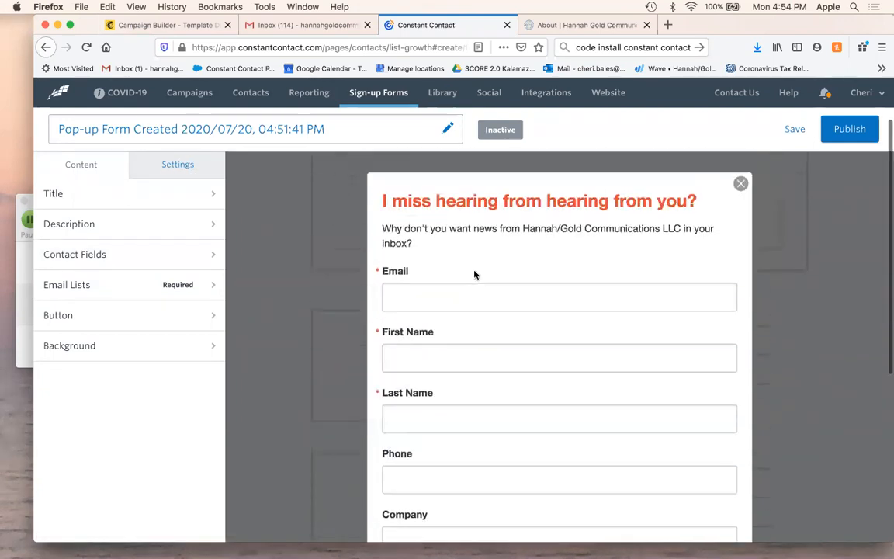
# In the form's timing settings, review the timer delay choices and enable display on exit intent.
pyautogui.click(167, 165)
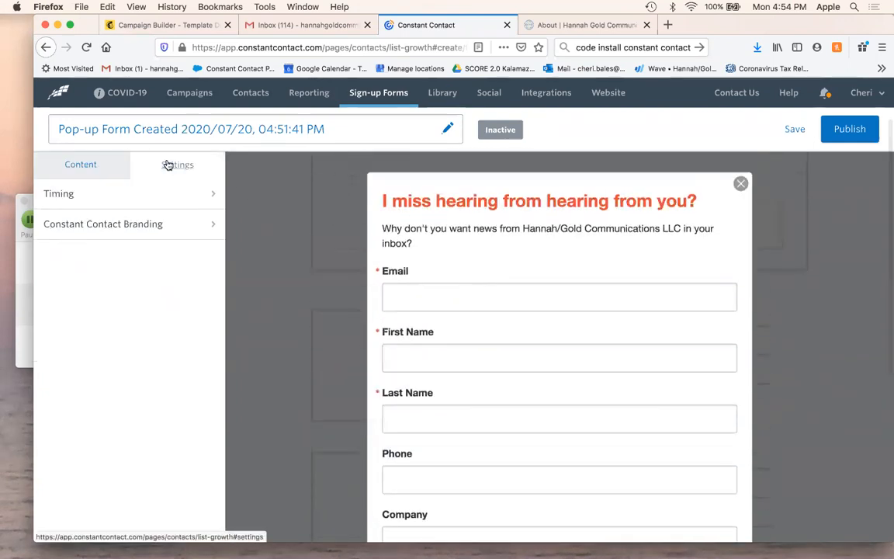
pyautogui.click(138, 197)
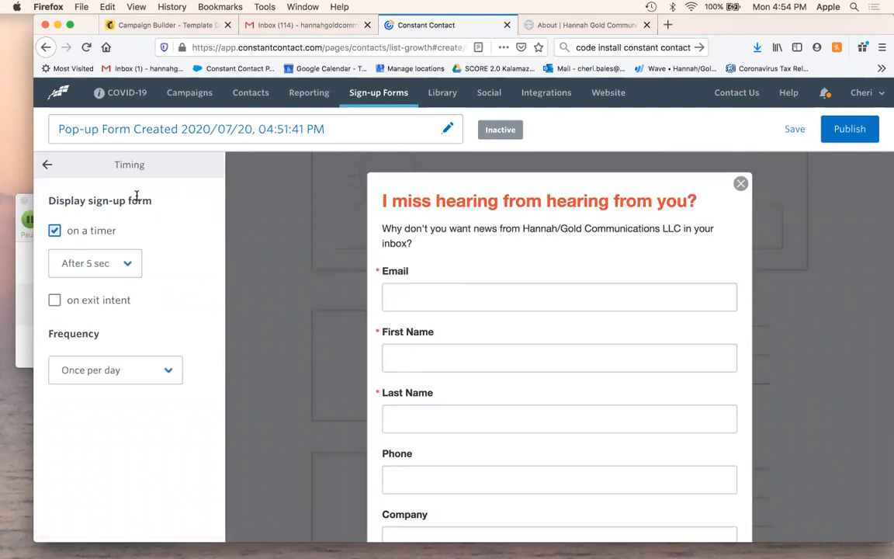
pyautogui.click(55, 231)
pyautogui.click(79, 264)
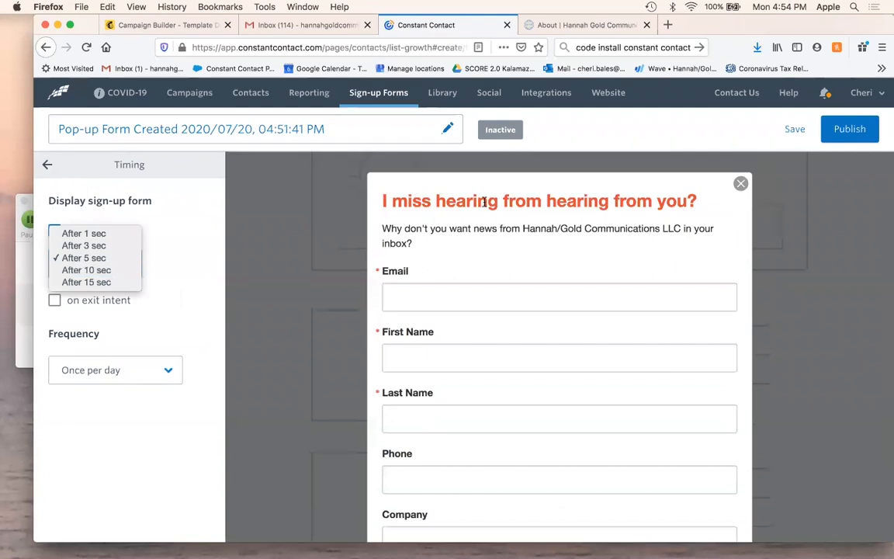
pyautogui.click(159, 185)
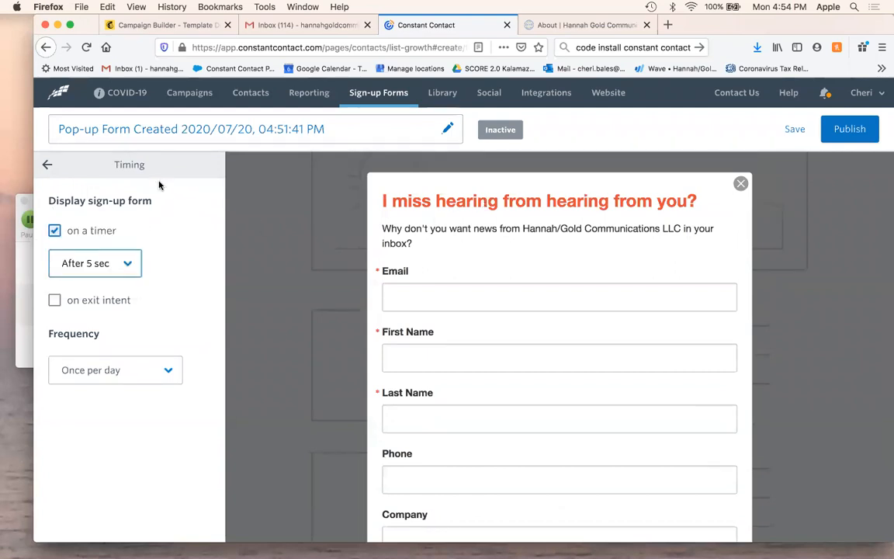
pyautogui.click(54, 301)
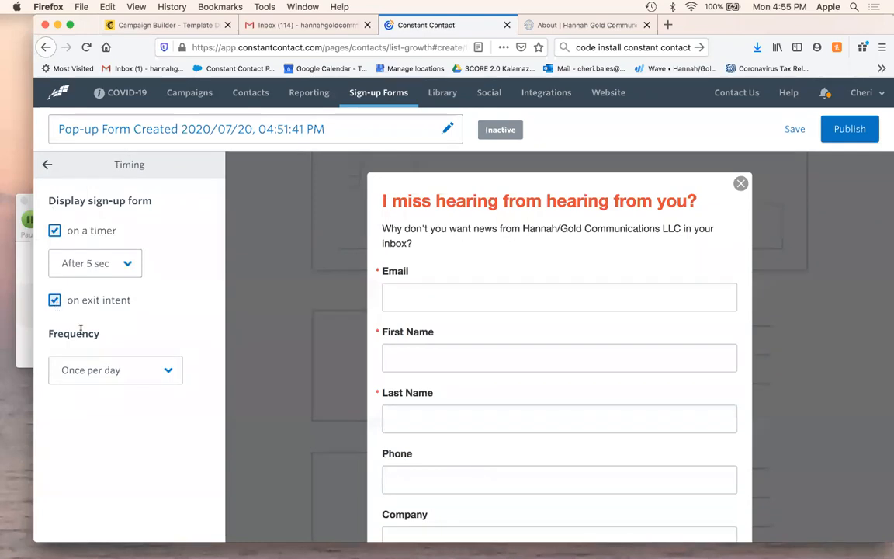
# Review the frequency choices for how often the pop-up form displays, then return to the form's settings list.
pyautogui.click(156, 371)
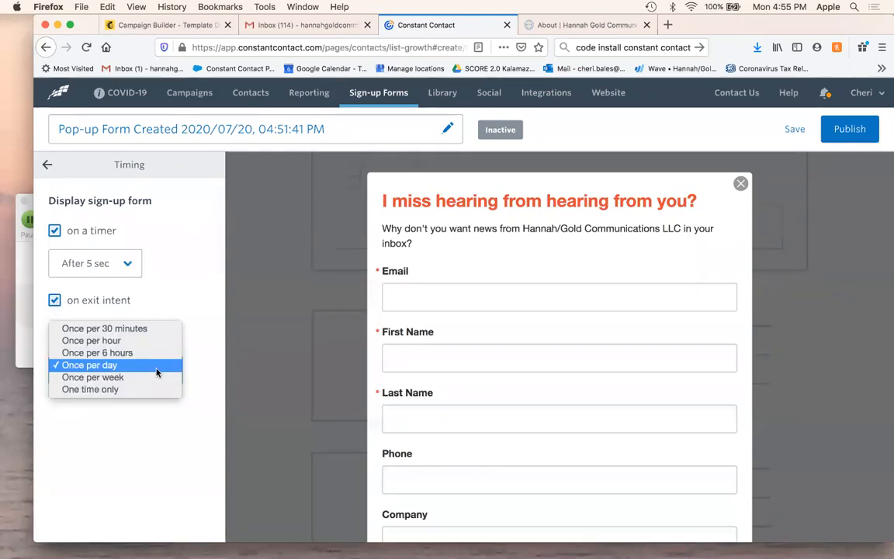
pyautogui.click(180, 262)
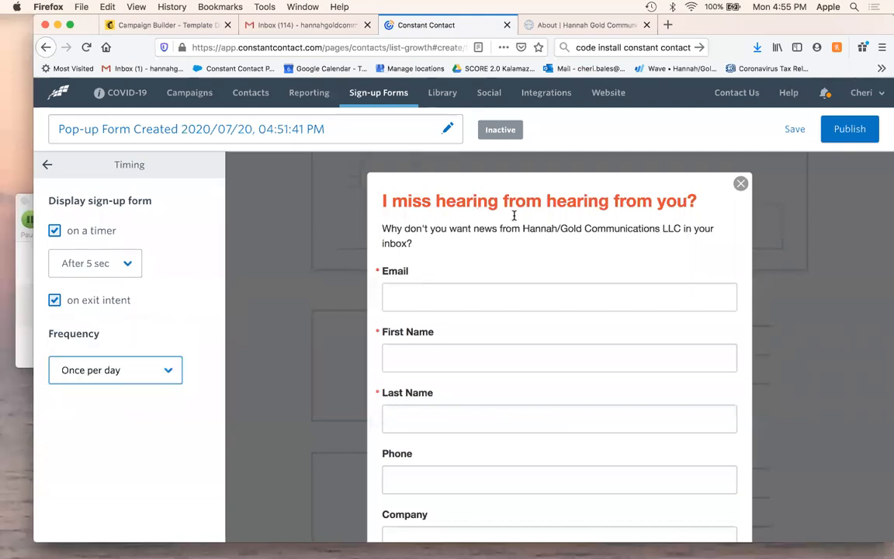
pyautogui.click(151, 377)
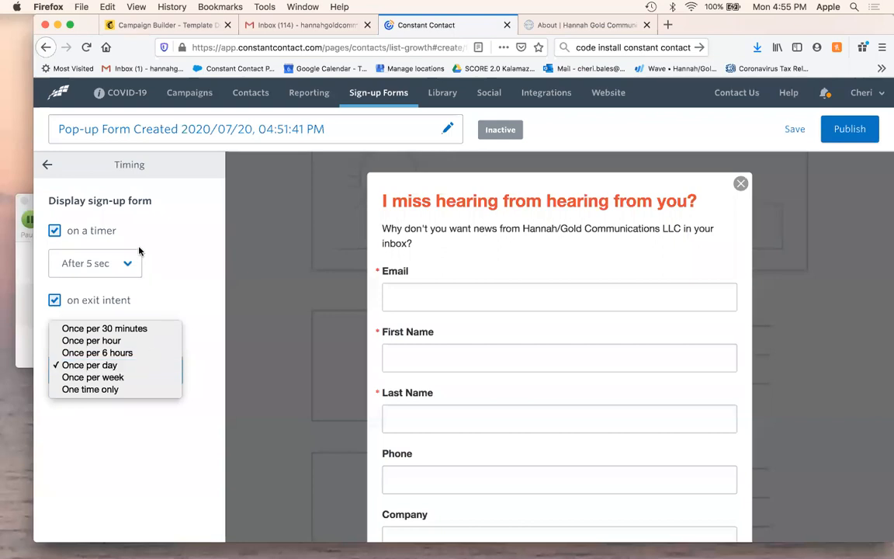
pyautogui.click(46, 167)
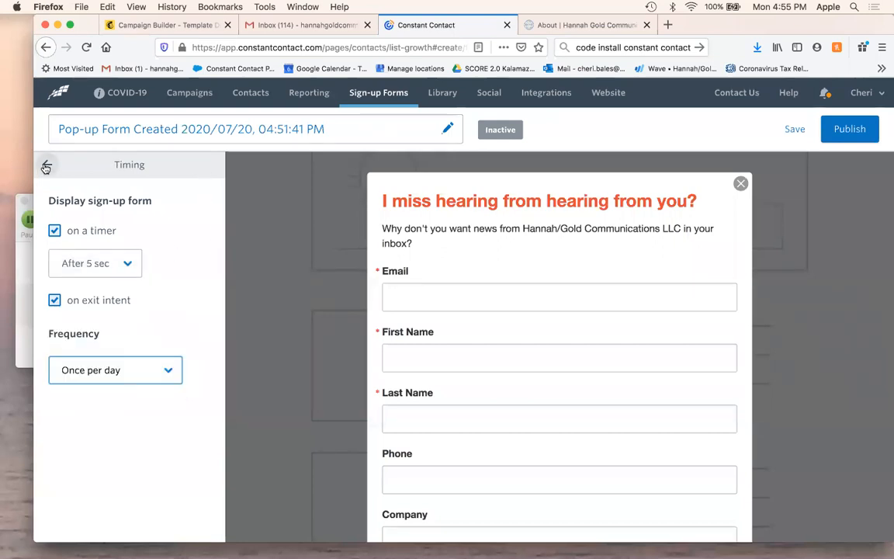
pyautogui.click(46, 167)
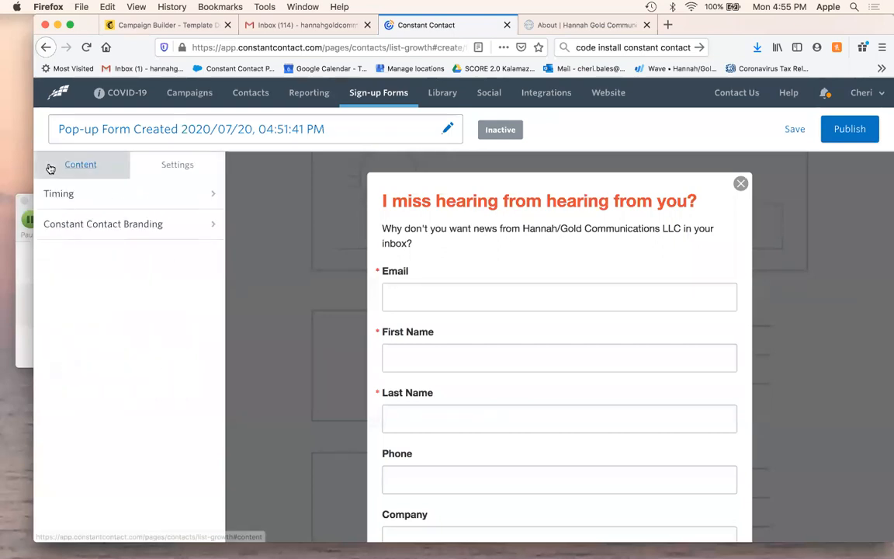
# Check the form preview and its content options, then return to the form's settings.
pyautogui.scroll(-5, 471, 233)
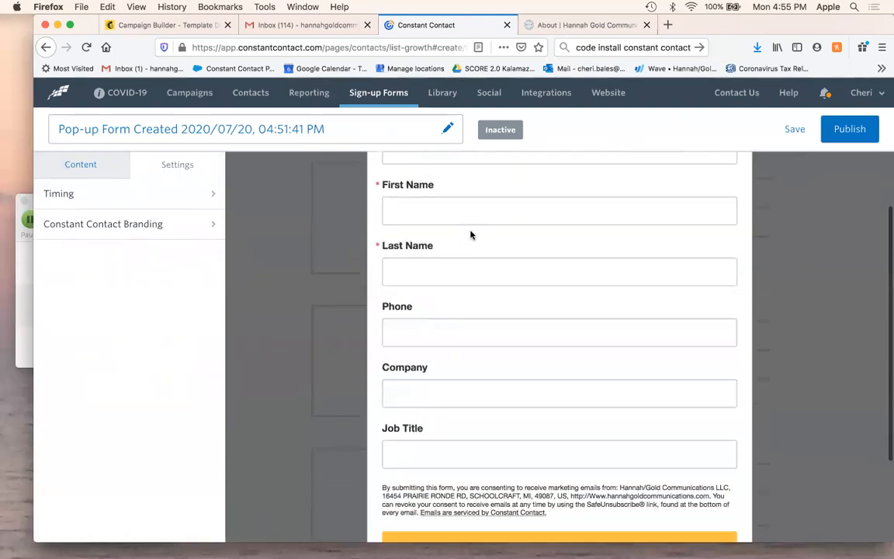
pyautogui.scroll(5, 471, 234)
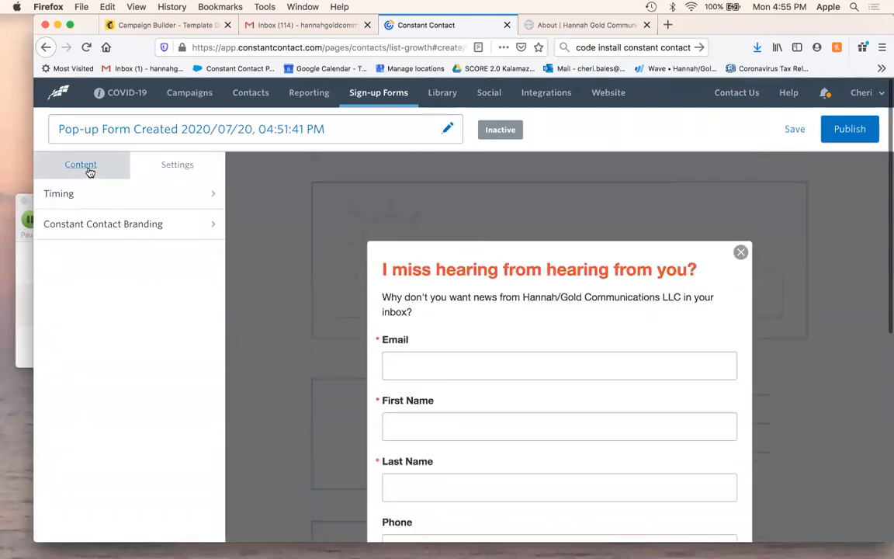
pyautogui.click(88, 169)
pyautogui.scroll(-2, 534, 401)
pyautogui.scroll(2, 534, 400)
pyautogui.click(170, 166)
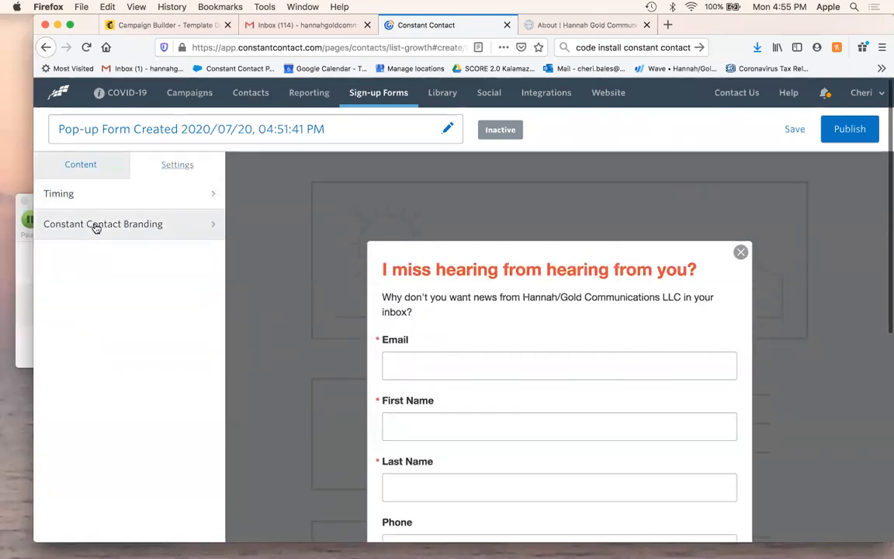
# Hide the Constant Contact branding at the foot of the pop-up form.
pyautogui.click(96, 225)
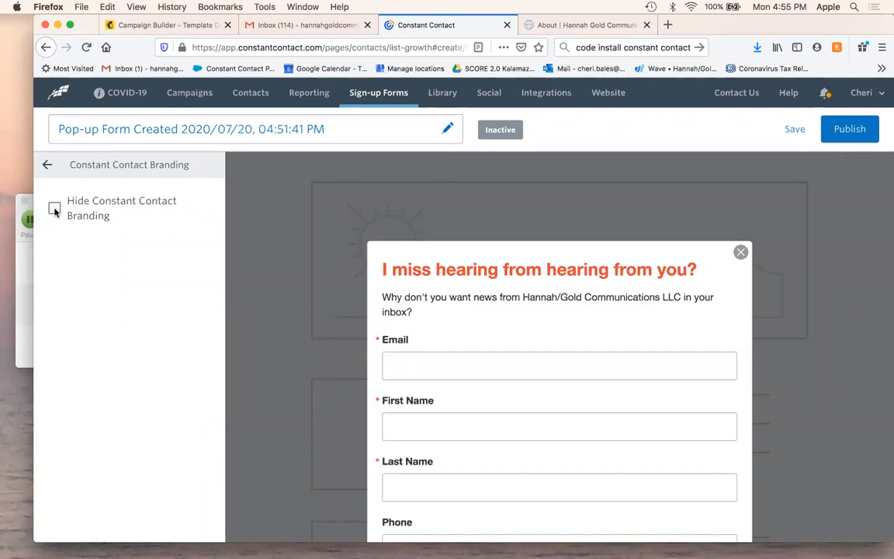
pyautogui.scroll(-5, 519, 319)
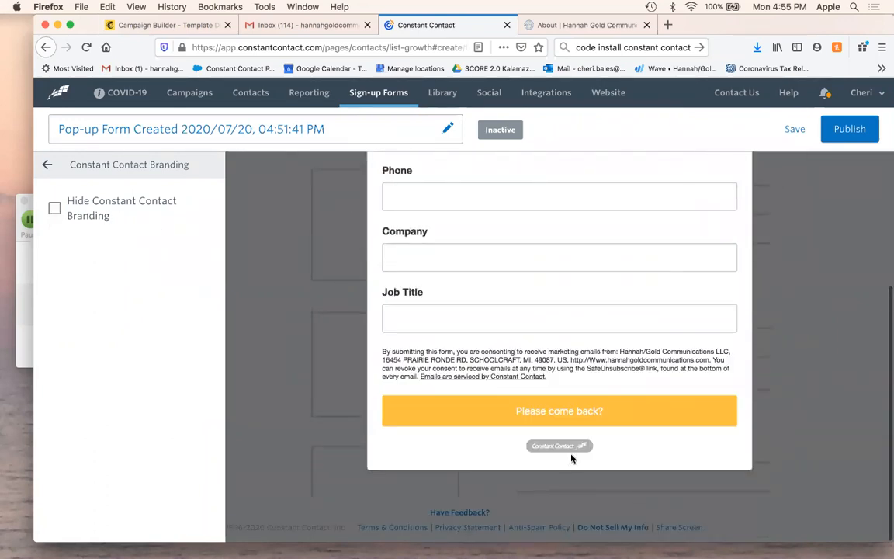
pyautogui.click(55, 209)
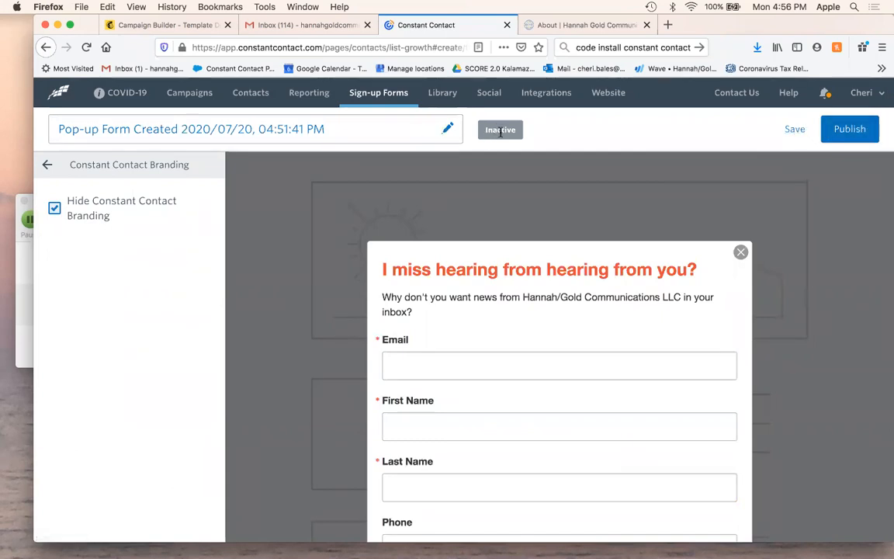
# Rename the sign-up form as "Please come back to us!" and save the new name.
pyautogui.click(360, 129)
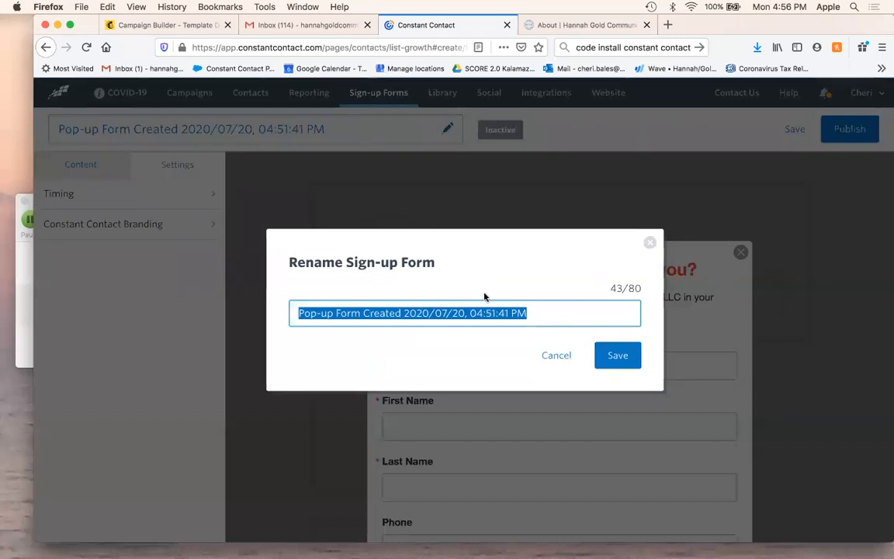
pyautogui.write('Please co')
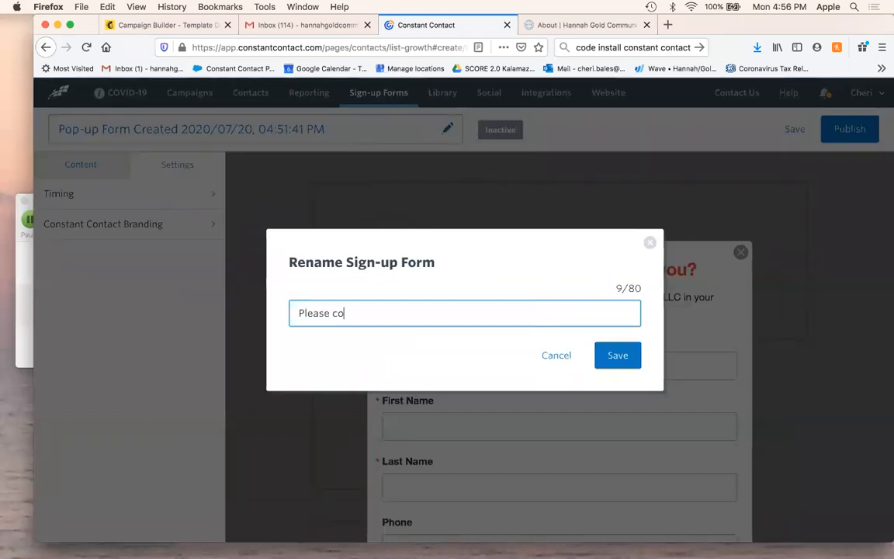
pyautogui.write('me back to us!!')
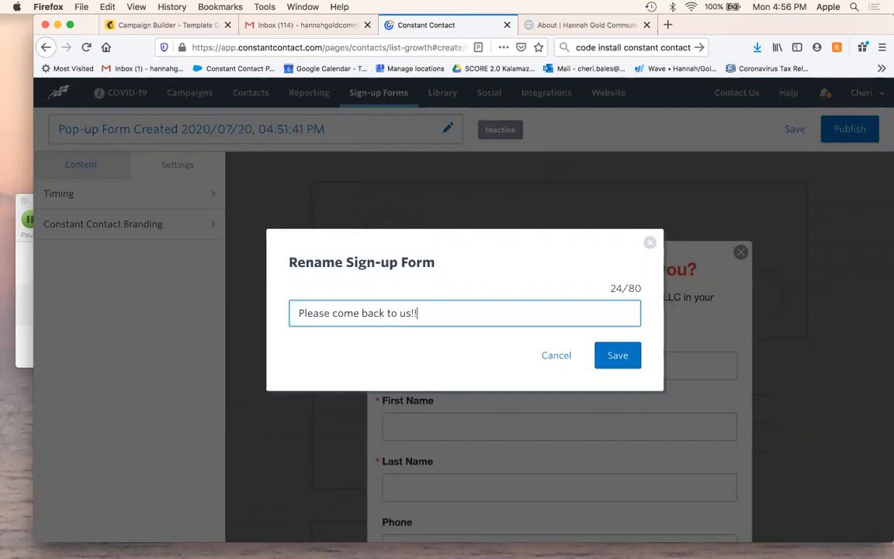
pyautogui.press('BackSpace')
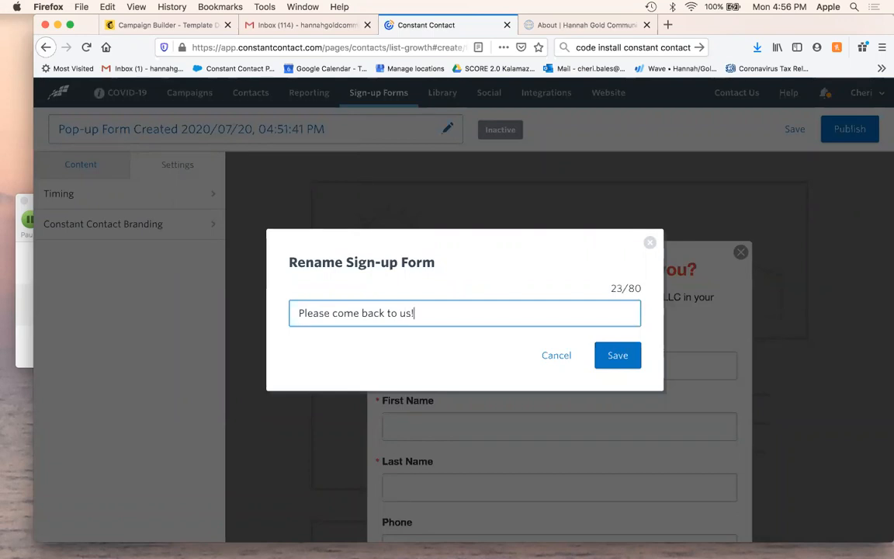
pyautogui.click(617, 356)
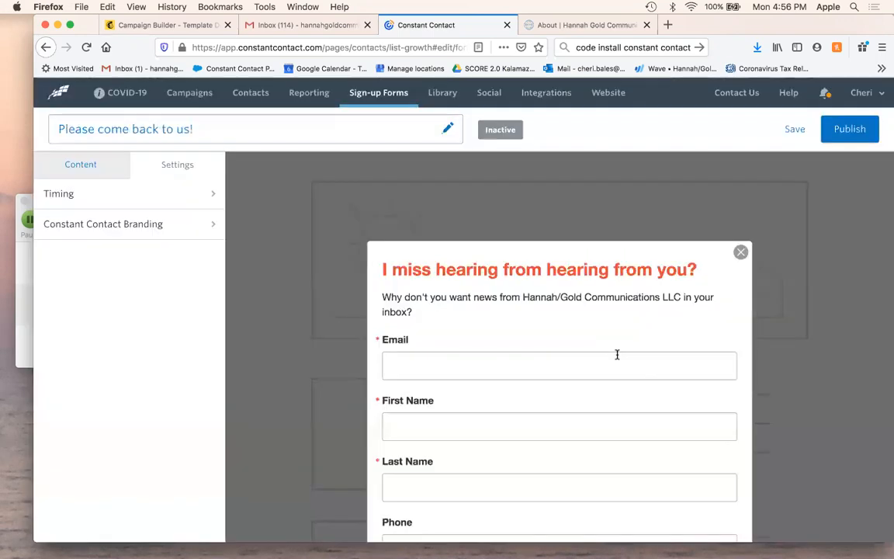
# Publish the pop-up form and look at the management options available for it in the sign-up forms overview.
pyautogui.click(851, 129)
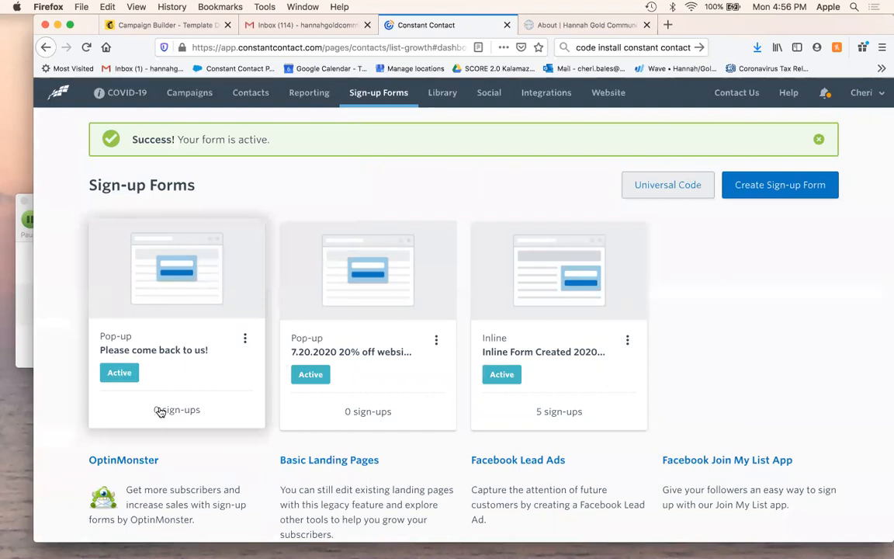
pyautogui.click(244, 342)
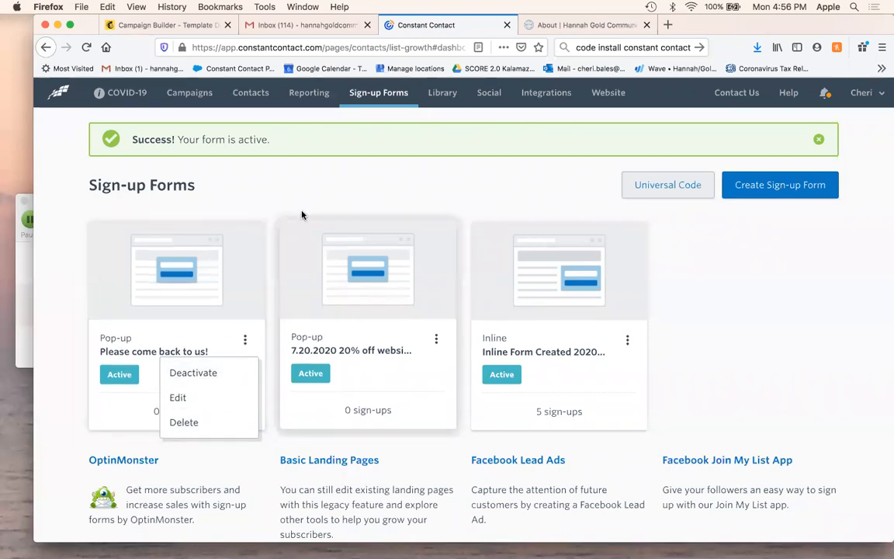
pyautogui.click(296, 186)
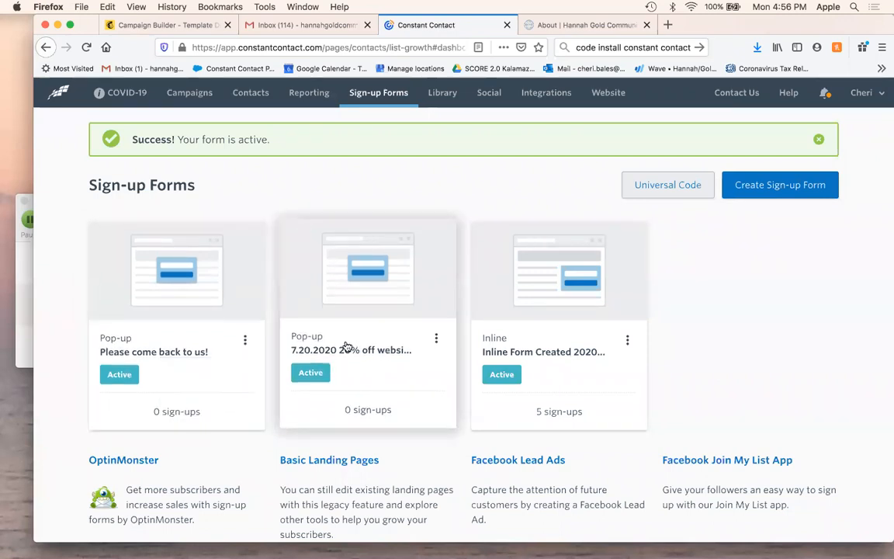
# Open the "7.20.2020 20% off website Today Only" form, examine its fields, email lists and button, then return to the forms overview.
pyautogui.click(436, 339)
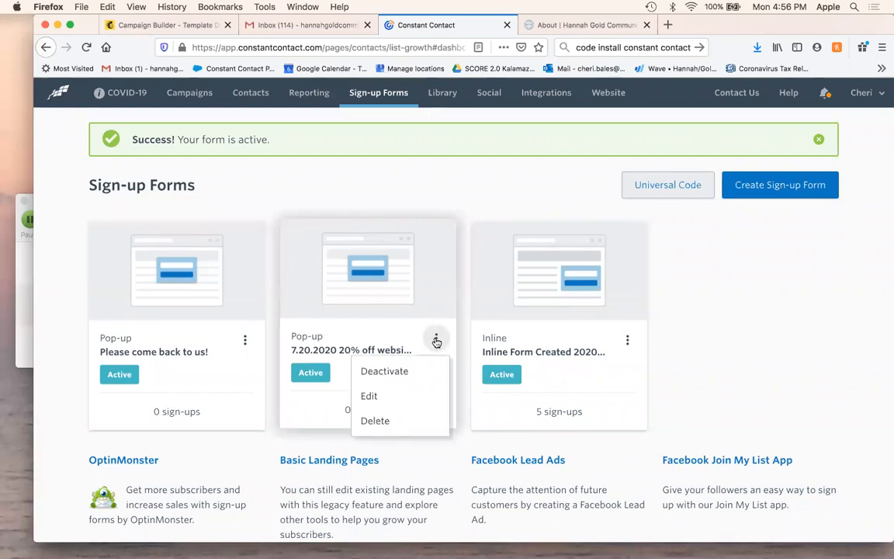
pyautogui.click(339, 357)
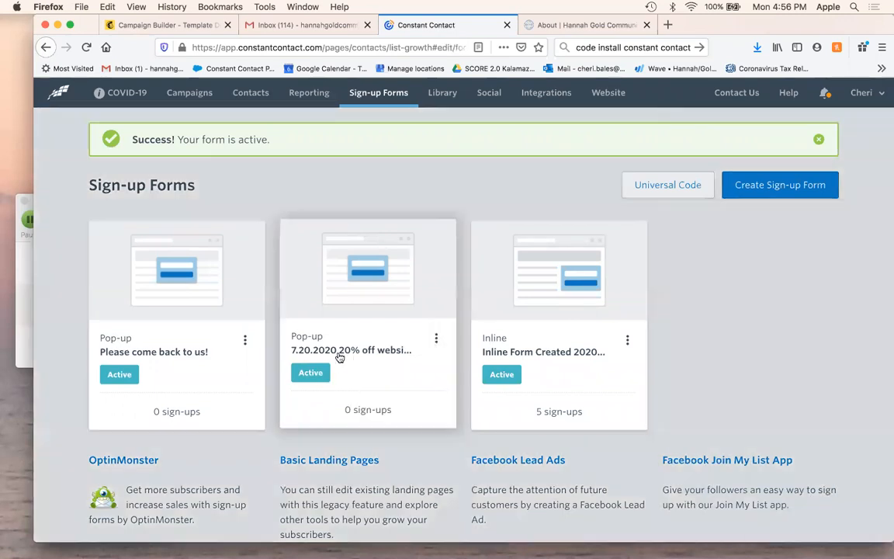
pyautogui.scroll(-2, 561, 323)
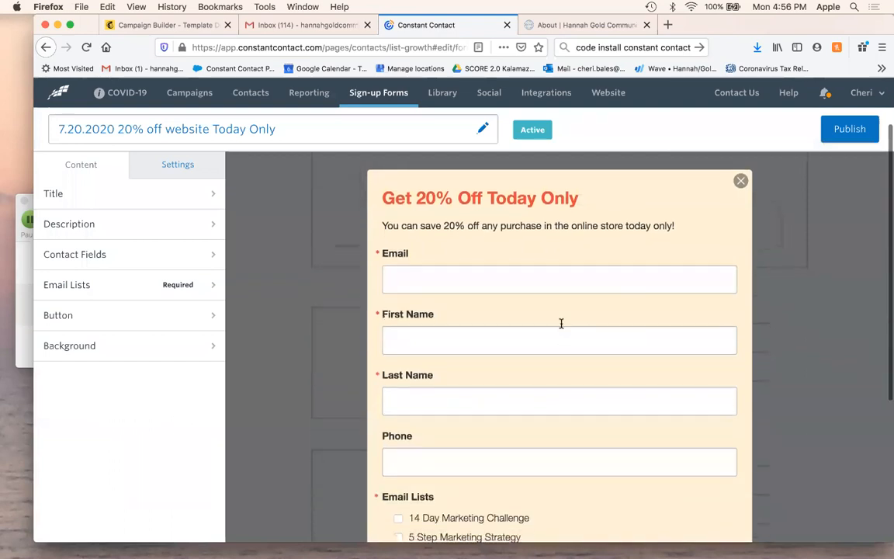
pyautogui.scroll(-4, 561, 324)
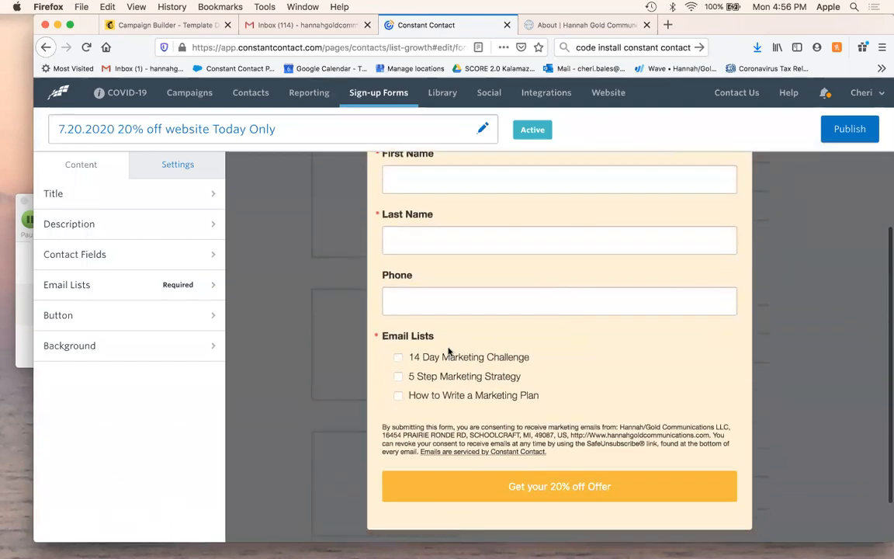
pyautogui.scroll(1, 395, 393)
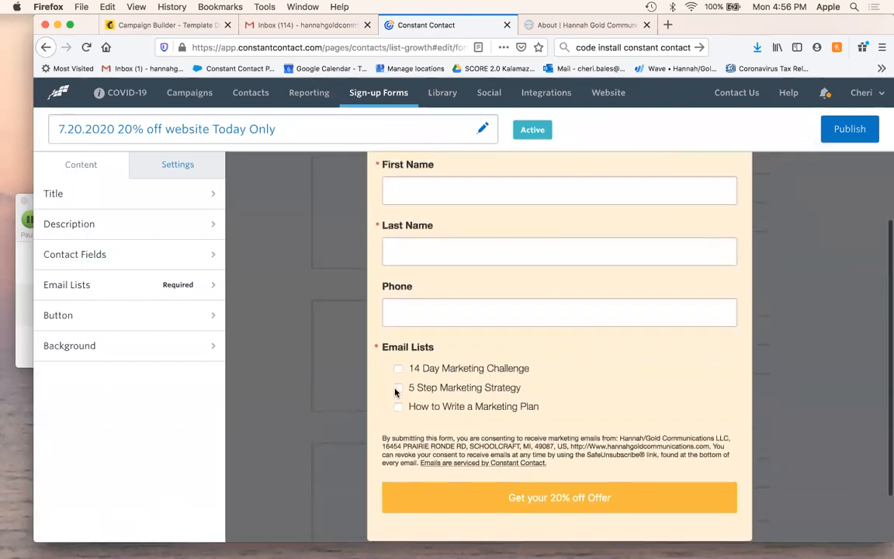
pyautogui.scroll(6, 395, 393)
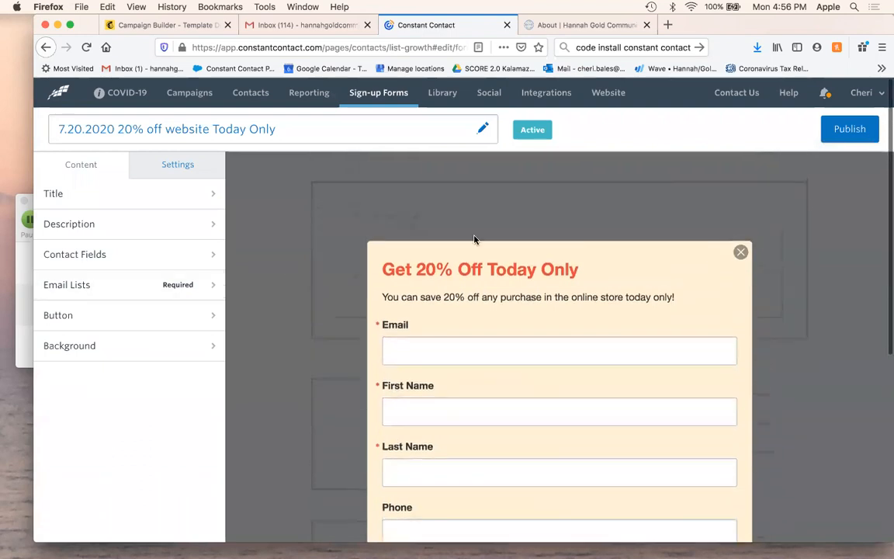
pyautogui.click(46, 50)
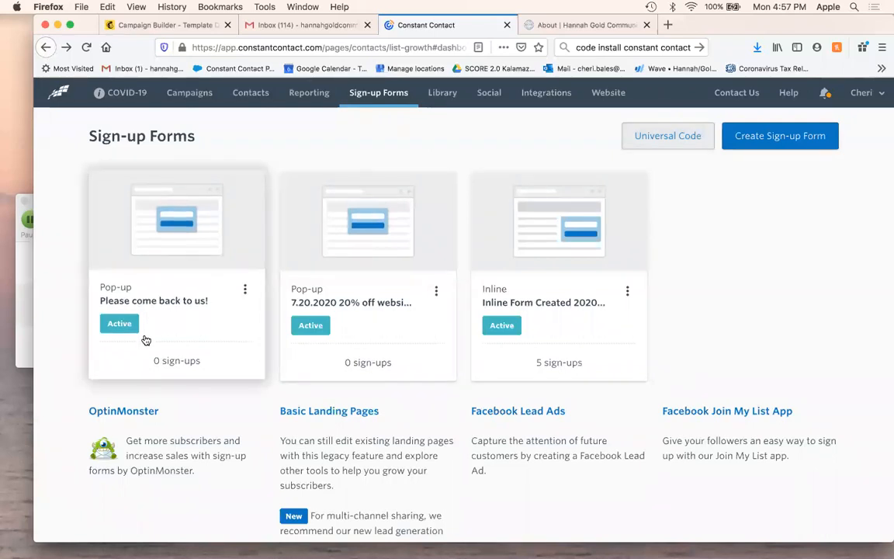
# Open the "Please come back to us!" form for editing and publish it again.
pyautogui.click(246, 289)
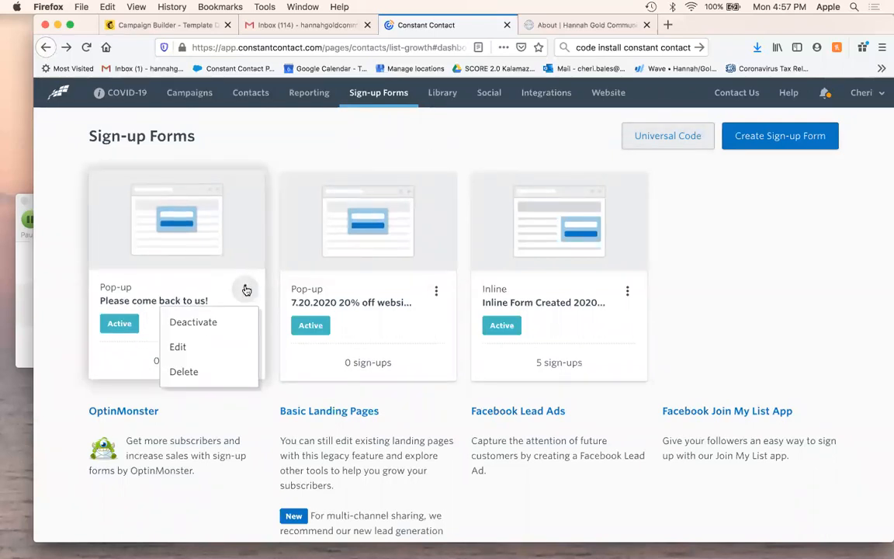
pyautogui.click(193, 348)
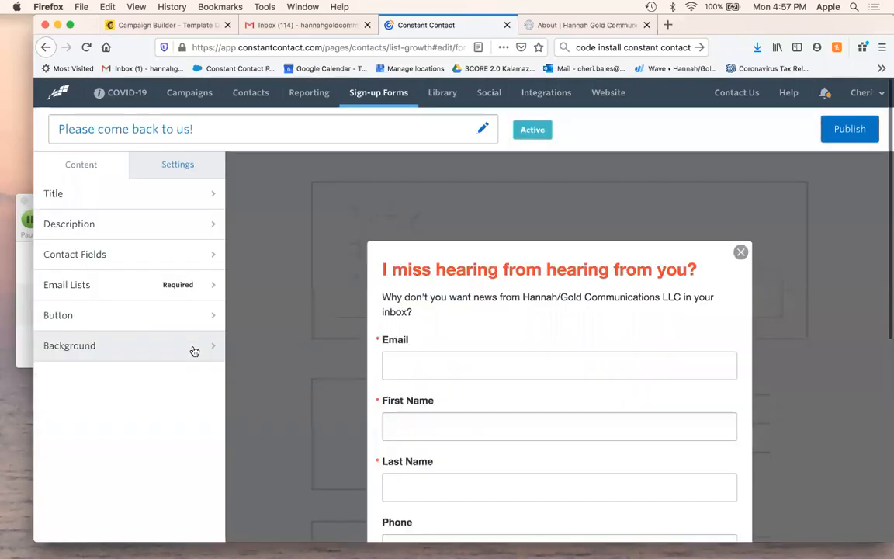
pyautogui.click(850, 130)
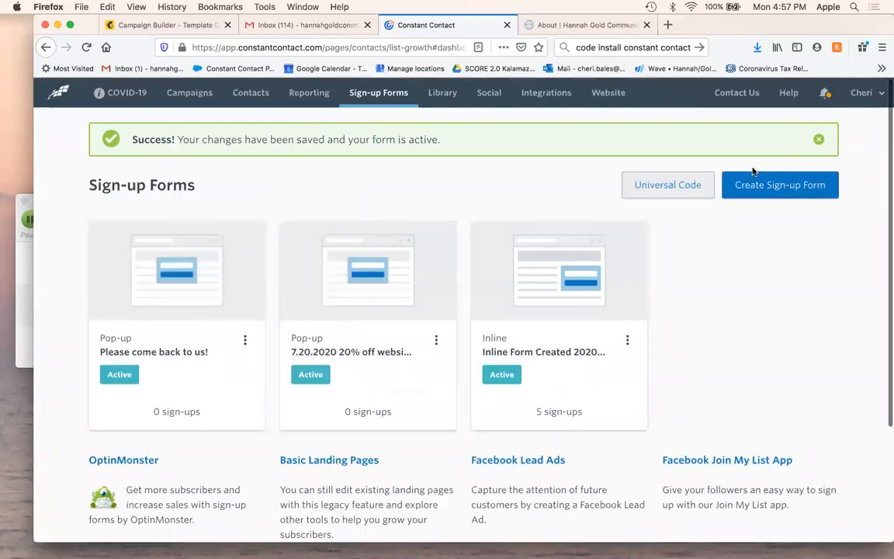
# View the universal code, highlight the </body> tag in its placement instruction, and close the code window.
pyautogui.click(666, 187)
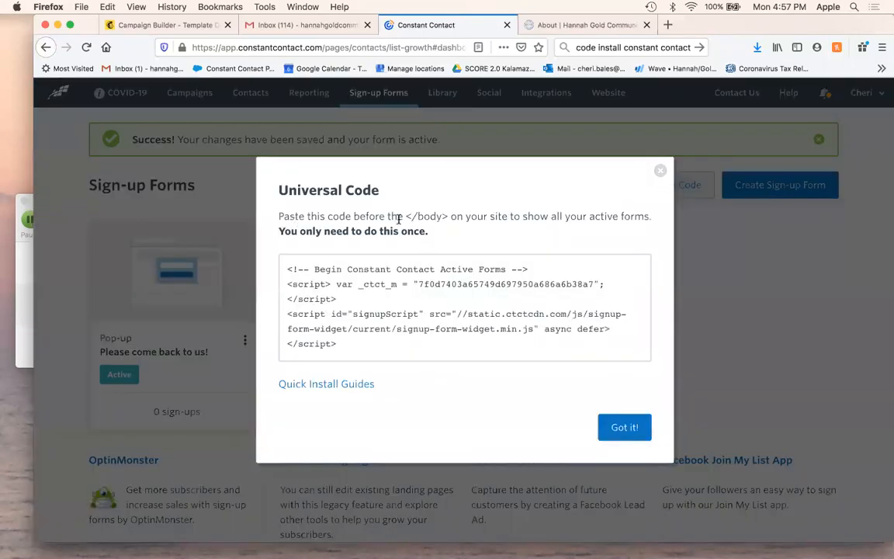
pyautogui.moveTo(354, 216); pyautogui.dragTo(448, 217)
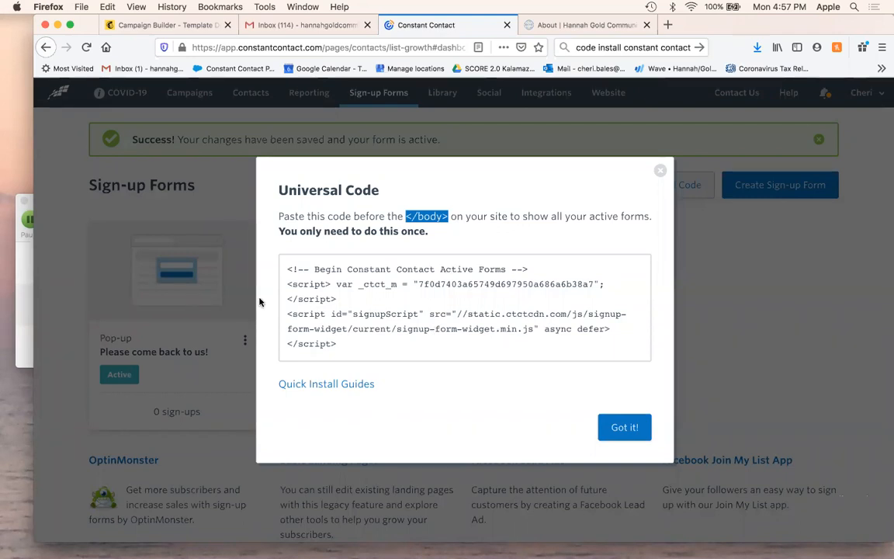
pyautogui.click(625, 428)
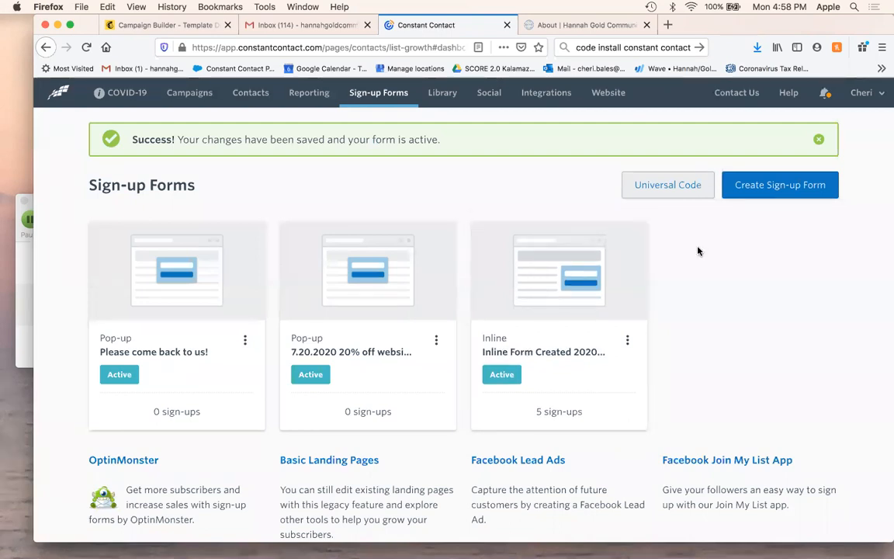
# Look over the additional sign-up tools listed beneath the forms, then open the contact management page.
pyautogui.scroll(-2, 697, 251)
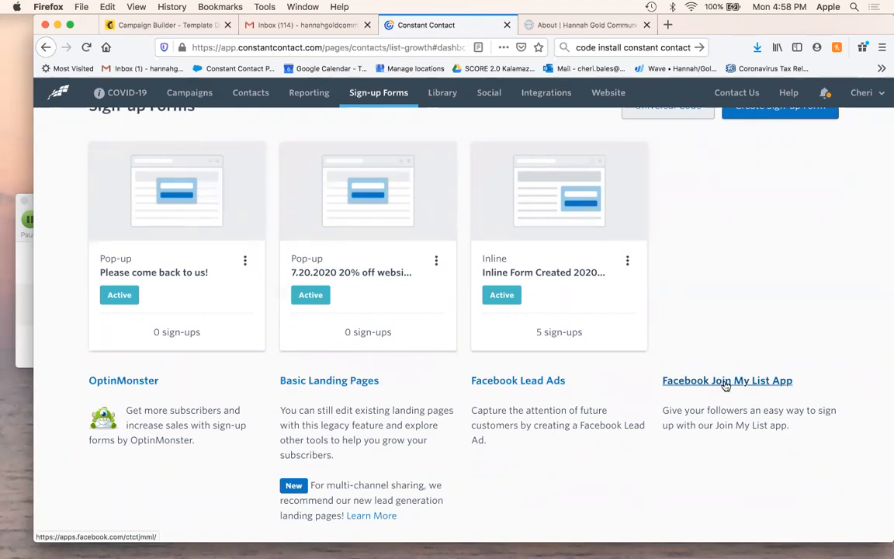
pyautogui.scroll(2, 726, 386)
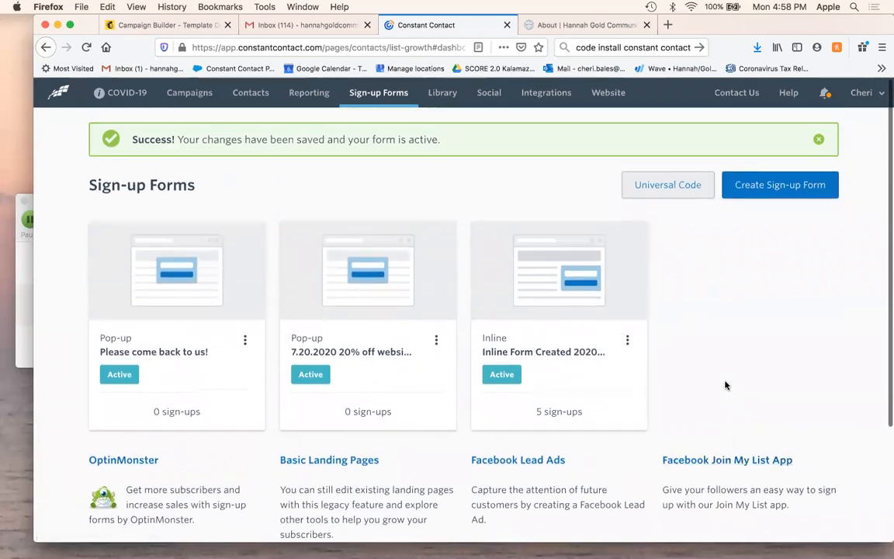
pyautogui.click(248, 93)
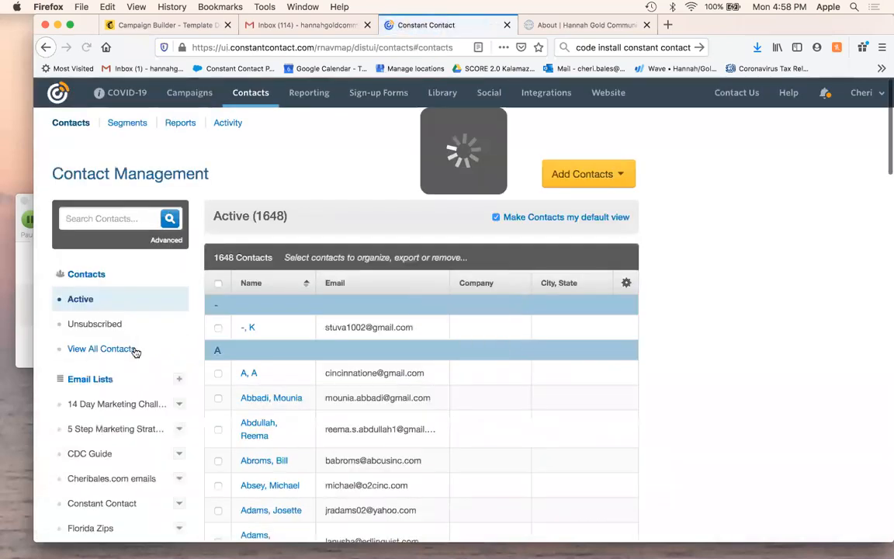
# Open the email lists overview and look through the existing lists, from the marketing challenge list down to the zip code lists.
pyautogui.click(82, 377)
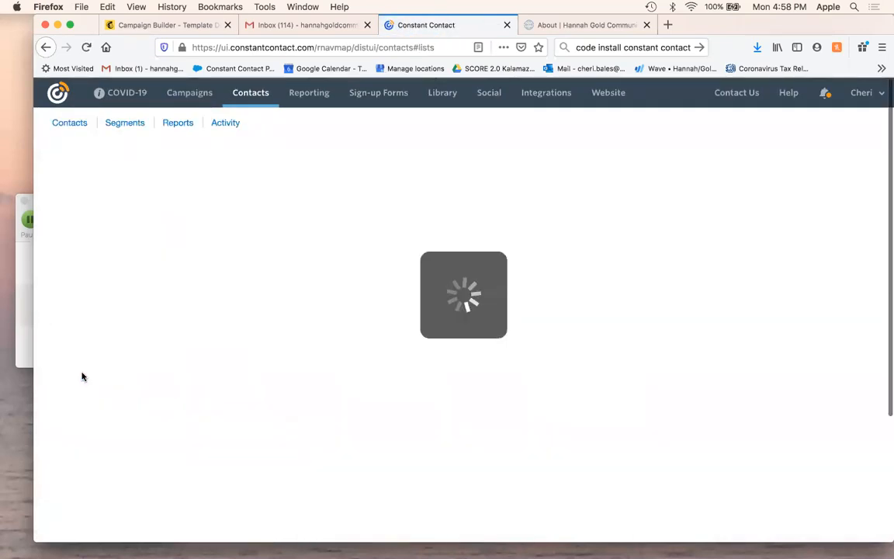
pyautogui.scroll(-3, 698, 234)
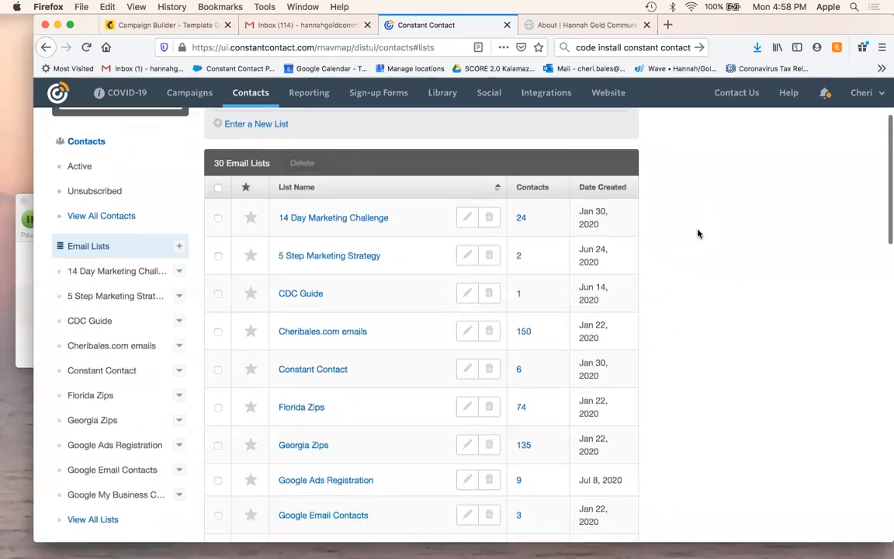
pyautogui.scroll(-4, 698, 234)
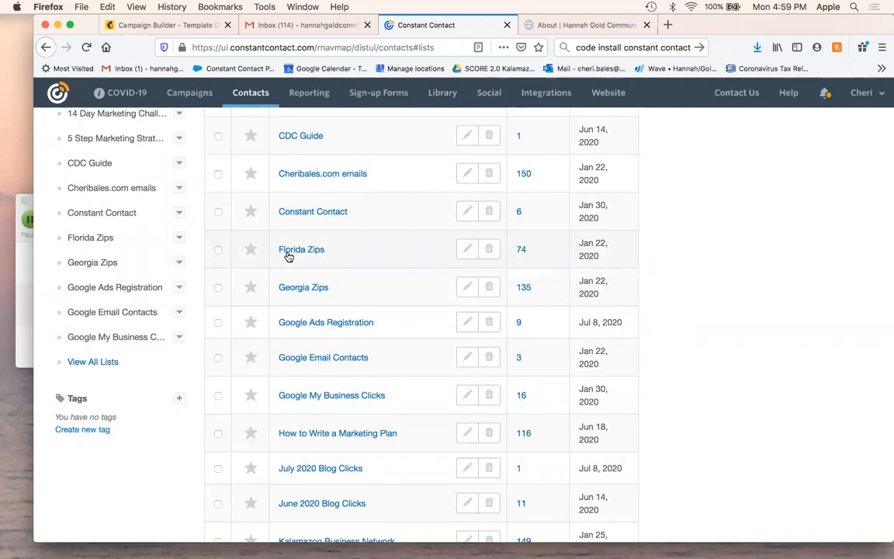
pyautogui.scroll(-3, 288, 256)
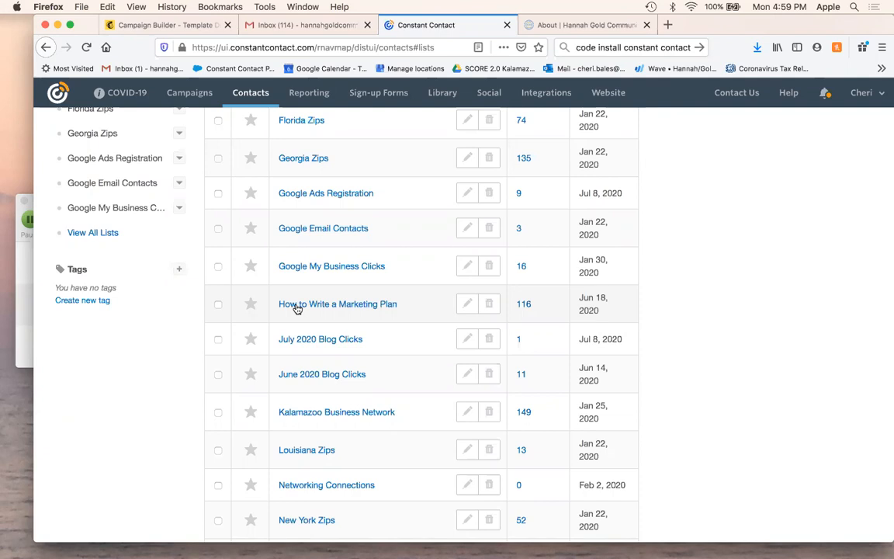
# Switch to the segmentation presentation in PowerPoint and read the speaker notes of the "Live demo" slide to their end.
pyautogui.moveTo(4, 366)
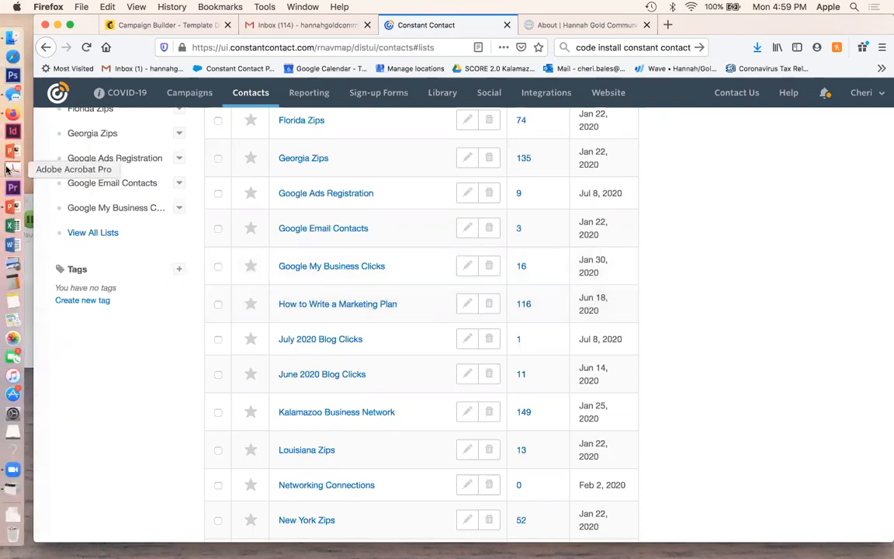
pyautogui.click(12, 206)
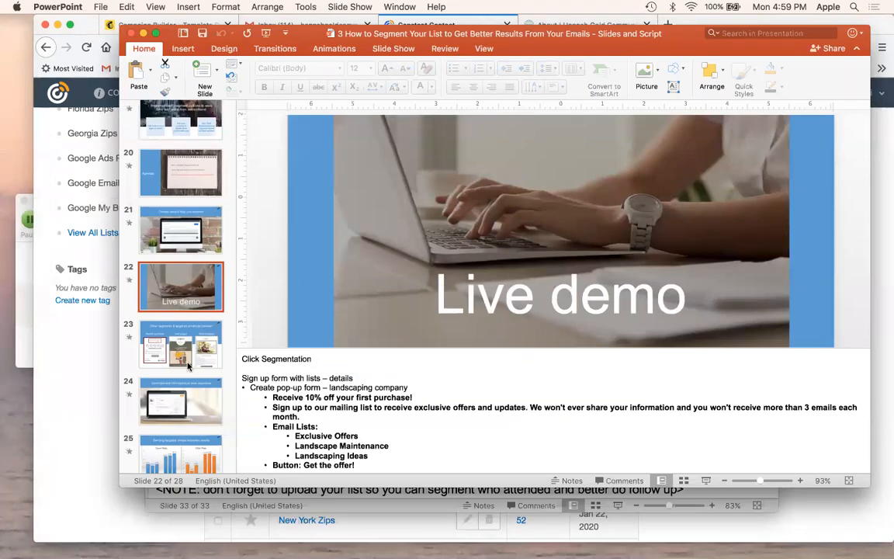
pyautogui.scroll(-2, 317, 423)
pyautogui.scroll(-6, 317, 424)
pyautogui.scroll(-1, 317, 423)
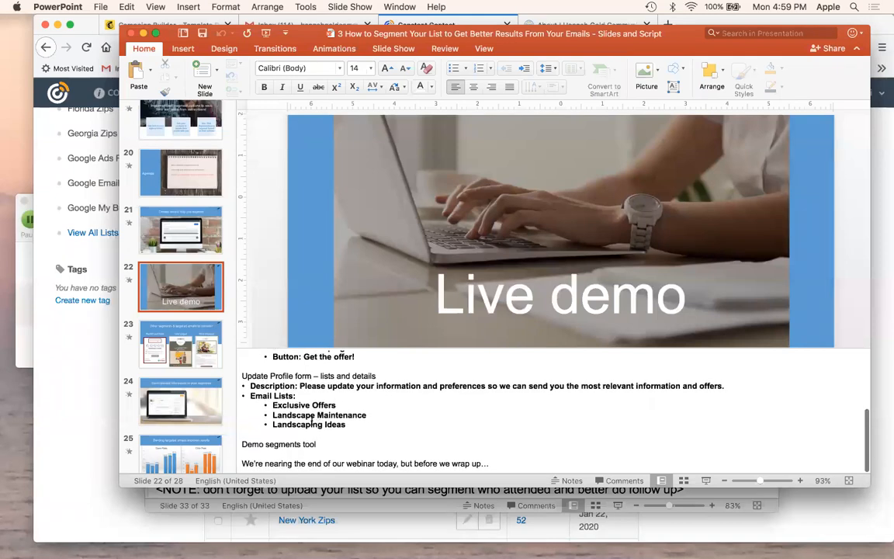
# Start the slide show from slide 23, "Other segments & targeted emails to consider", and reveal the "Recent purchase" example.
pyautogui.click(172, 327)
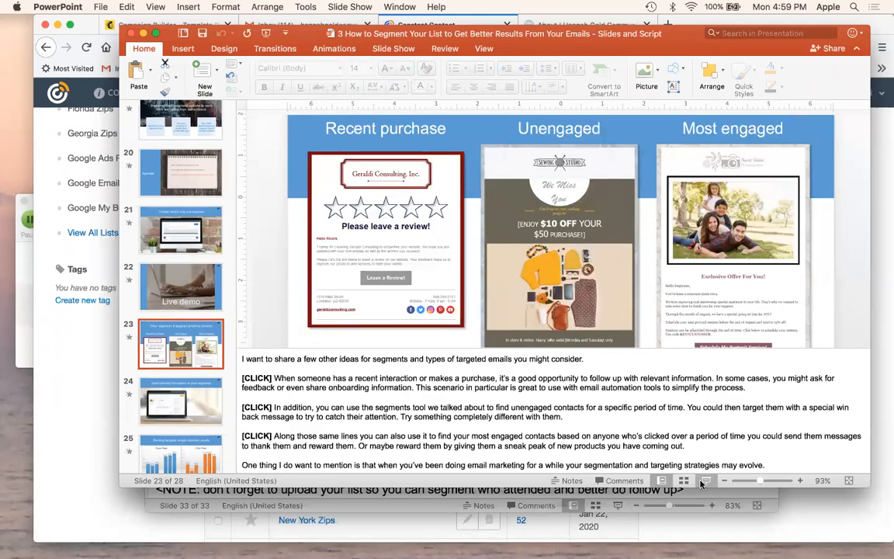
pyautogui.click(704, 481)
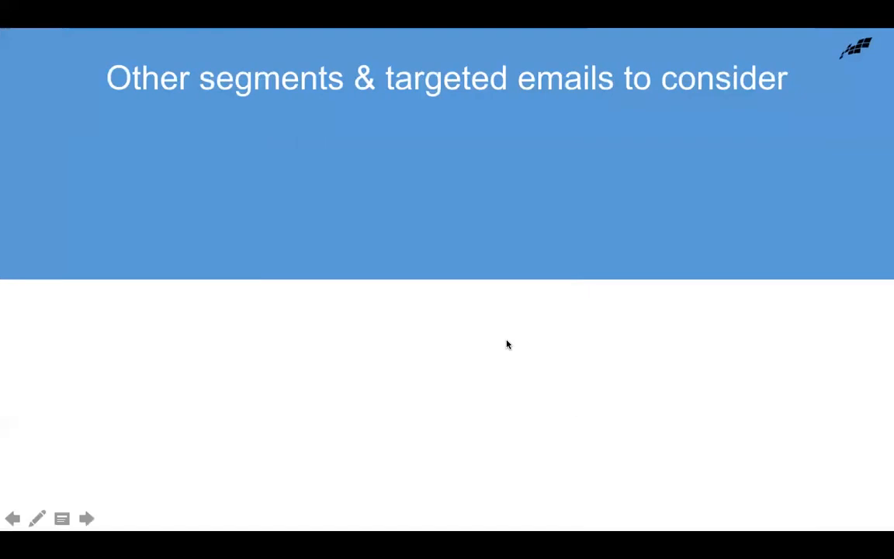
pyautogui.click(507, 344)
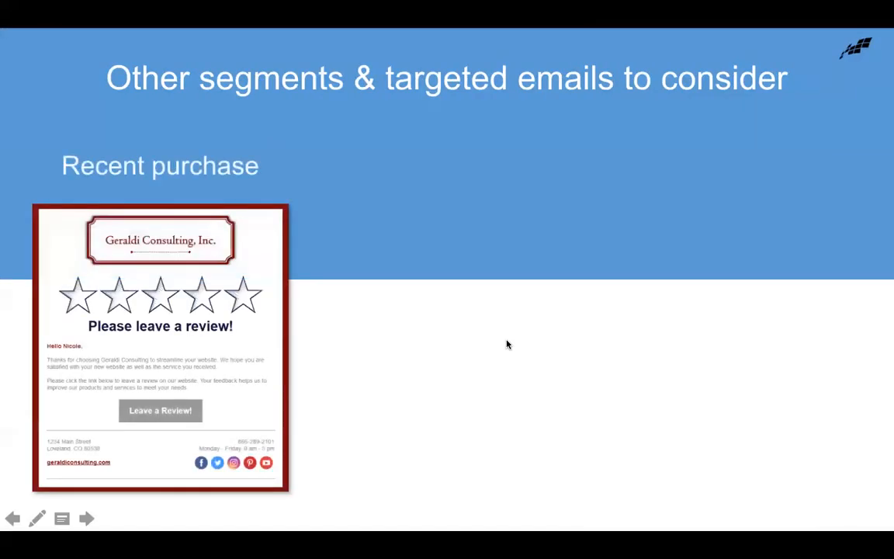
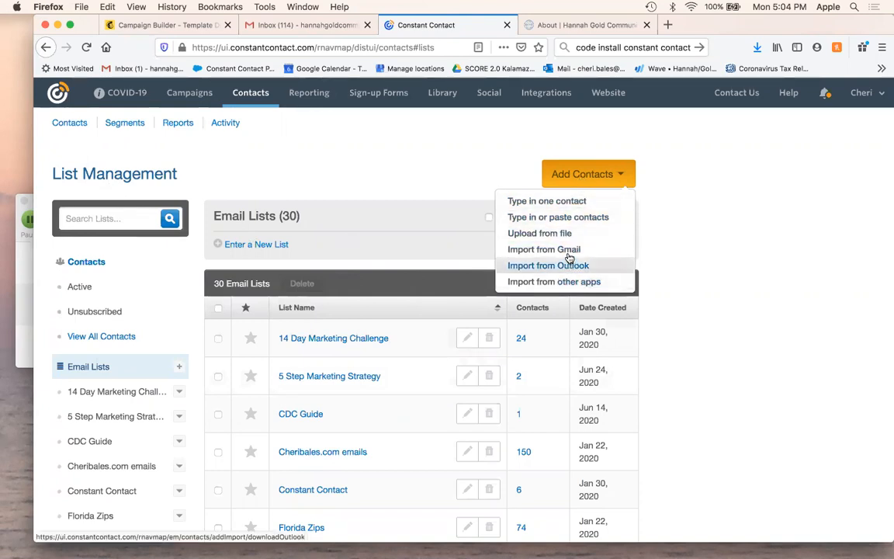
# Start a contact upload from file and choose Contacts Upload 1 from the "How to Segment Your List to Get Better Results From Your Emails" folder.
pyautogui.click(527, 236)
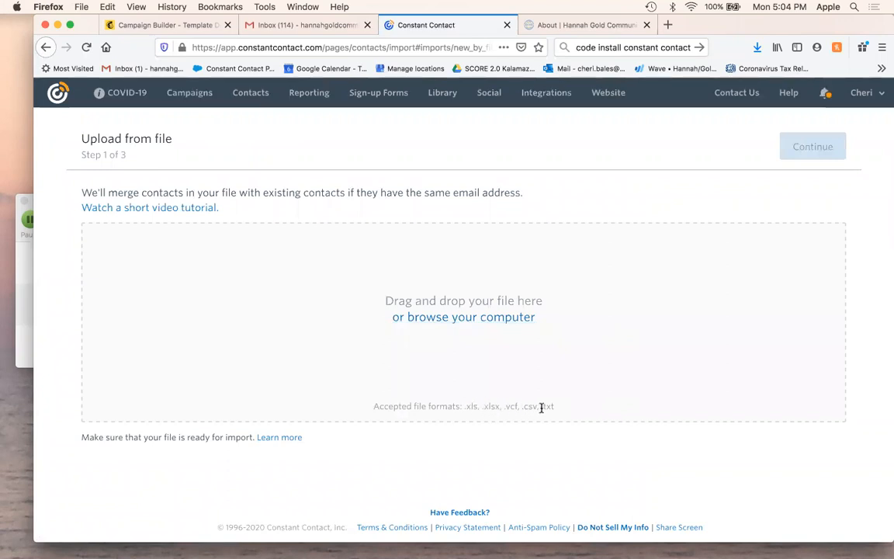
pyautogui.moveTo(535, 405); pyautogui.dragTo(522, 406)
pyautogui.click(473, 319)
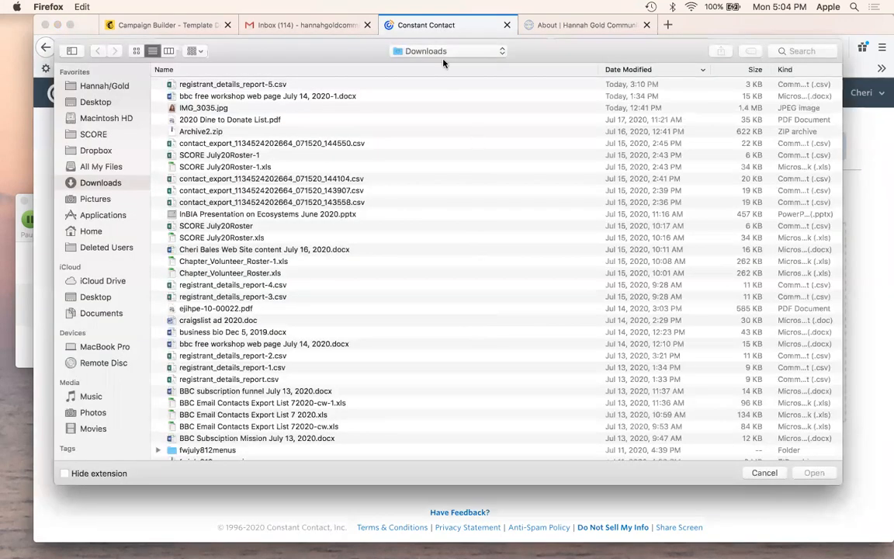
pyautogui.click(398, 50)
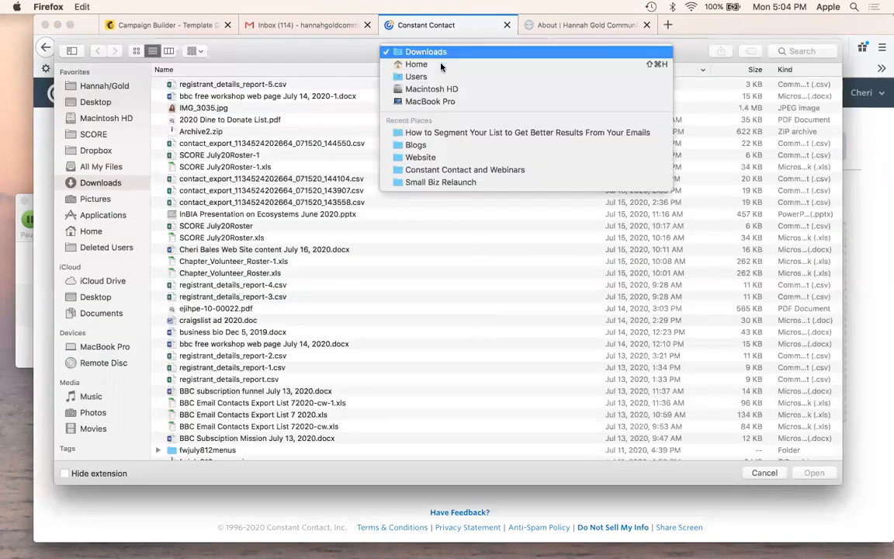
pyautogui.click(445, 133)
pyautogui.click(220, 123)
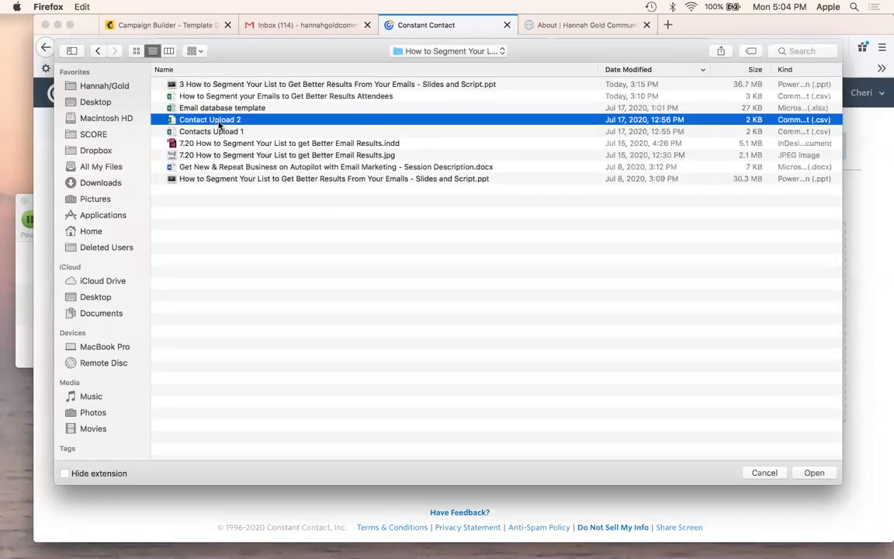
pyautogui.doubleClick(219, 131)
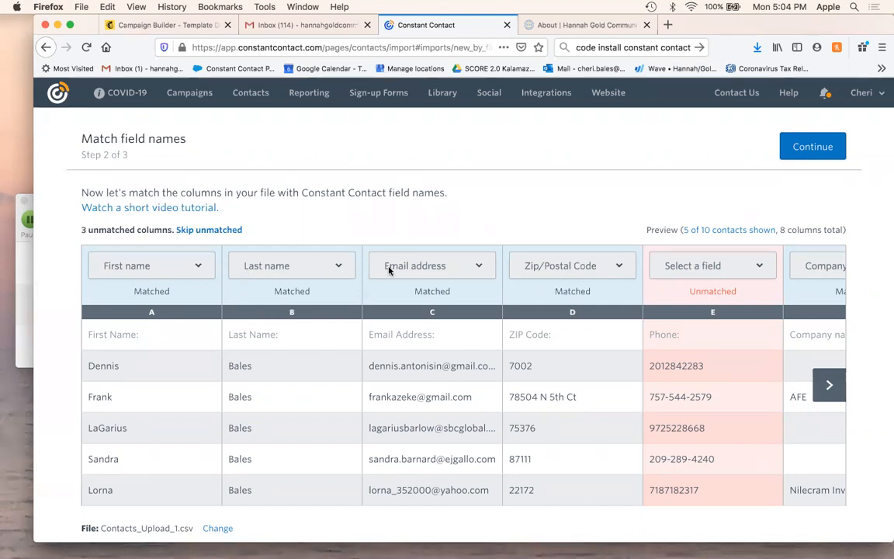
# Match the unmatched Phone column E to the "Phone - work" field.
pyautogui.click(722, 272)
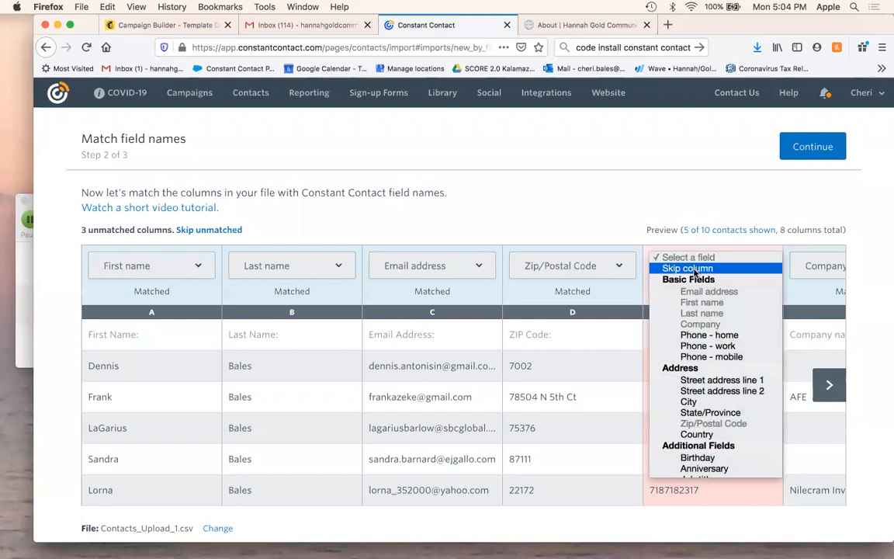
pyautogui.click(692, 269)
pyautogui.click(710, 267)
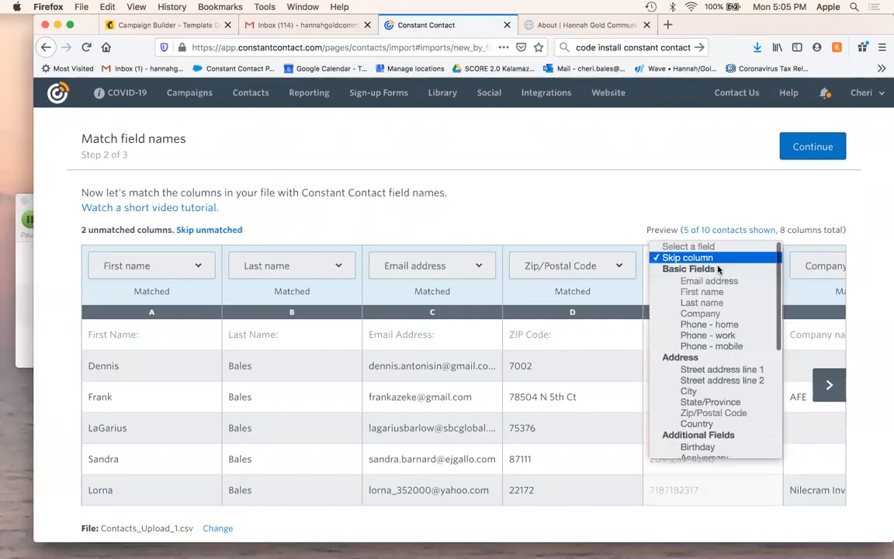
pyautogui.scroll(-3, 712, 369)
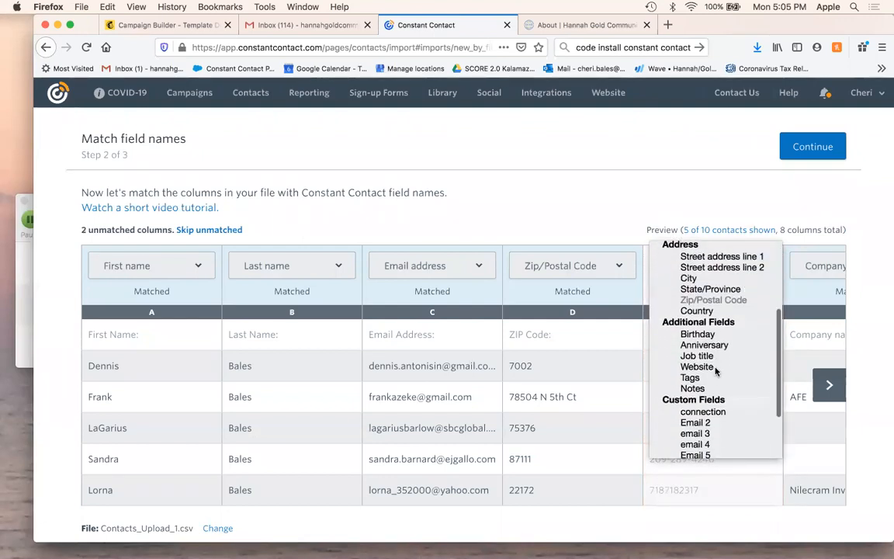
pyautogui.scroll(2, 716, 373)
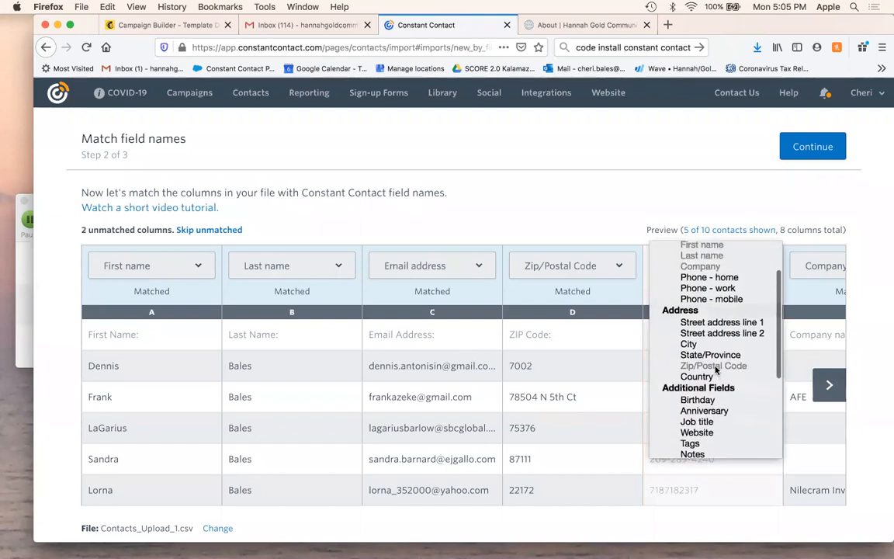
pyautogui.click(709, 288)
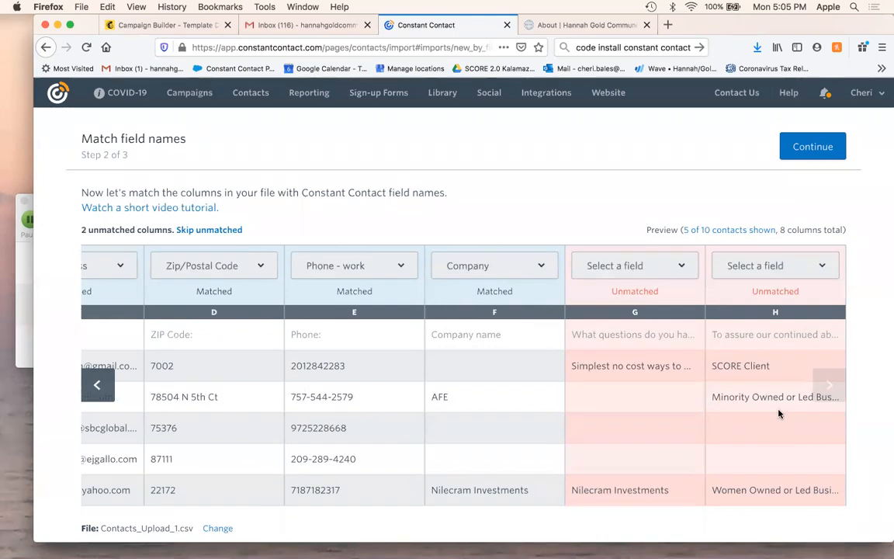
# Create a custom text field named "Comments" and match the questions column G to it.
pyautogui.click(635, 266)
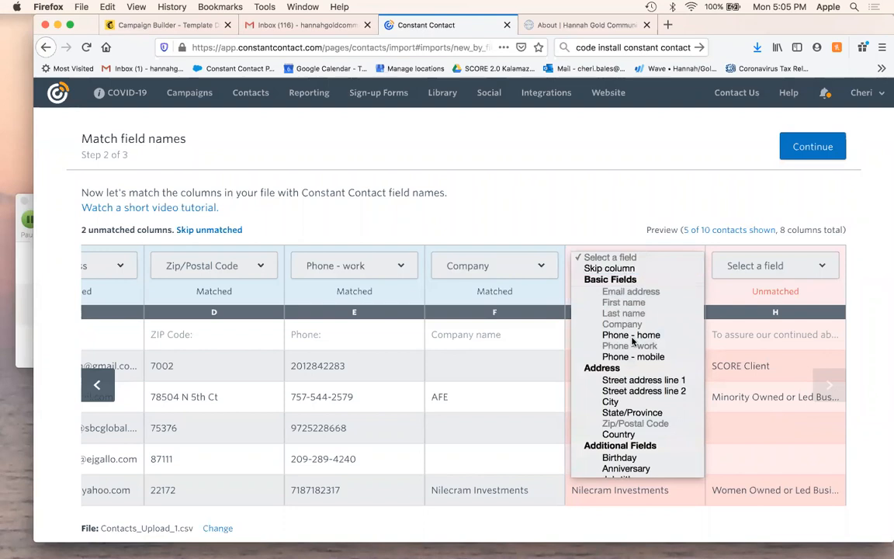
pyautogui.scroll(-5, 635, 415)
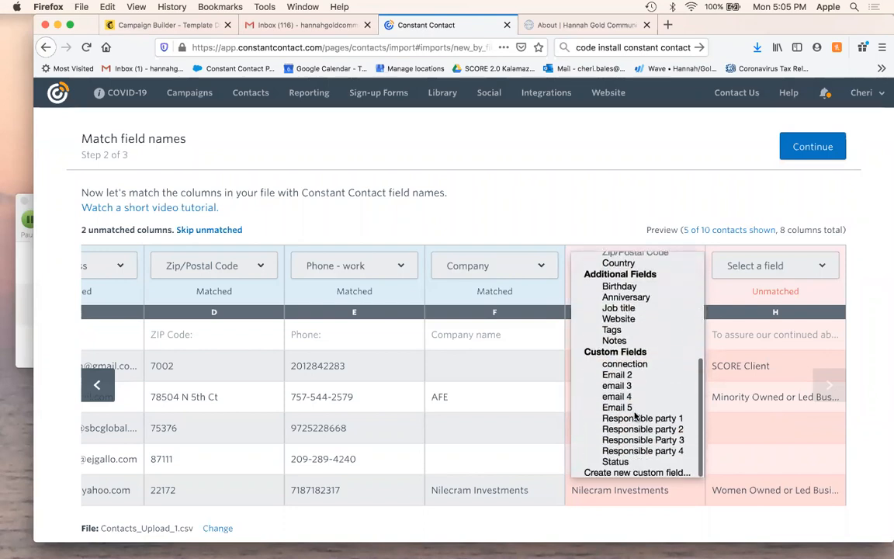
pyautogui.click(652, 473)
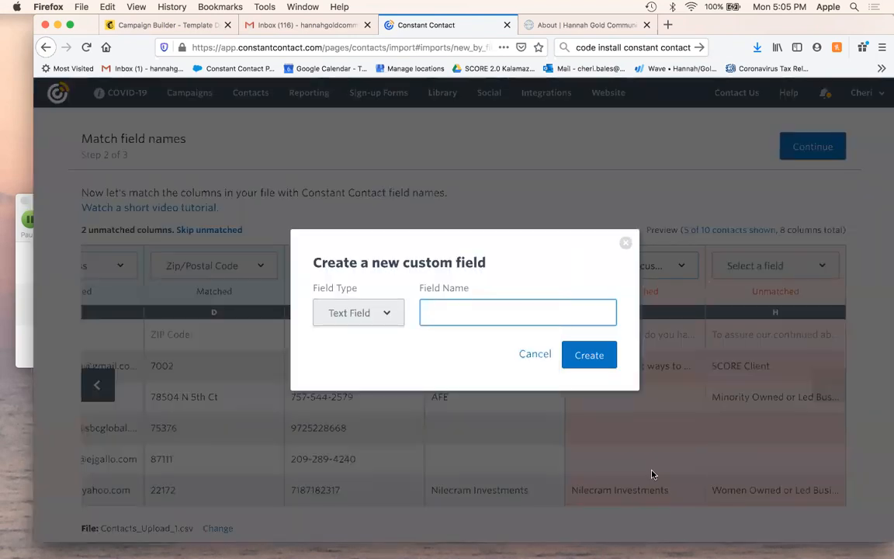
pyautogui.write('Comments')
pyautogui.click(588, 355)
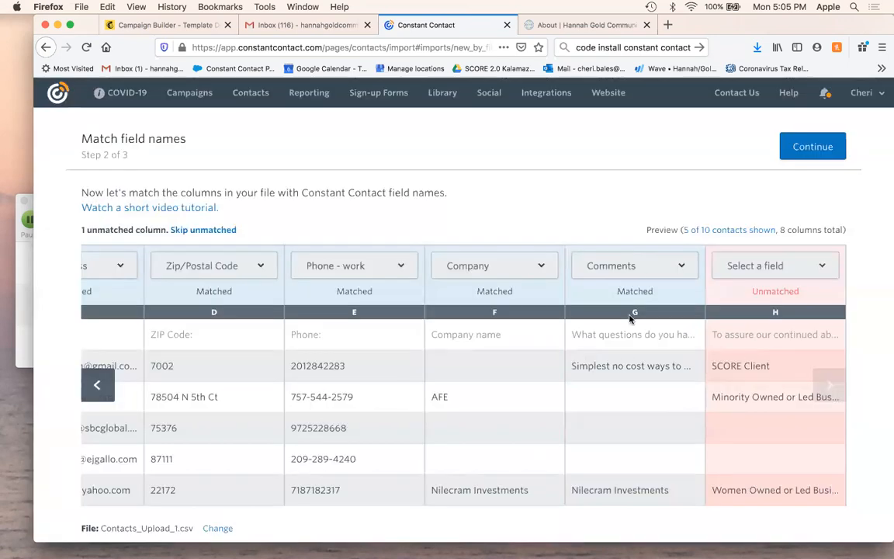
# Match the last unmatched column H to a "Responsible party" custom field and continue to the list selection.
pyautogui.click(777, 268)
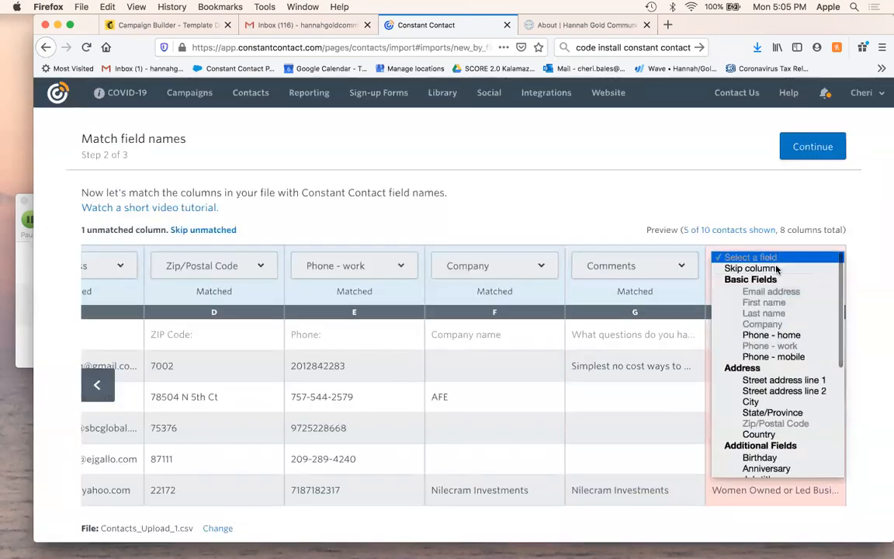
pyautogui.scroll(-5, 768, 364)
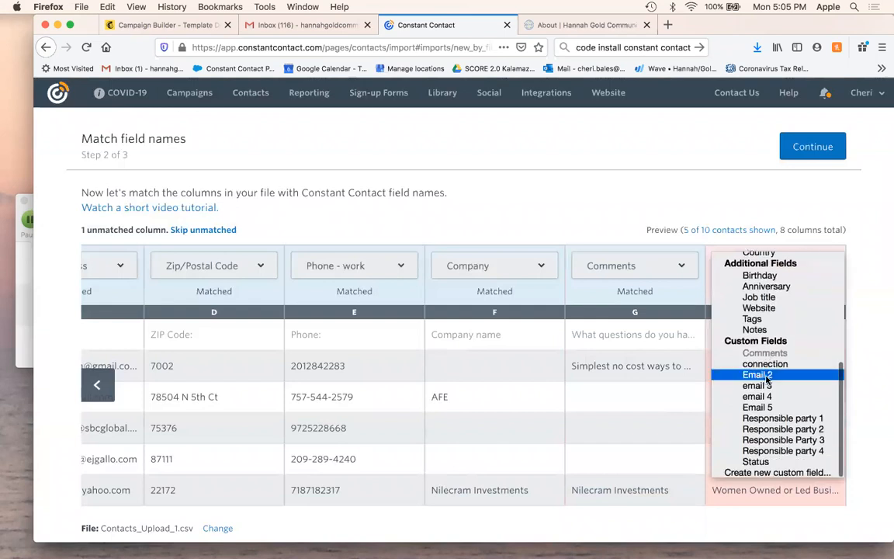
pyautogui.click(769, 361)
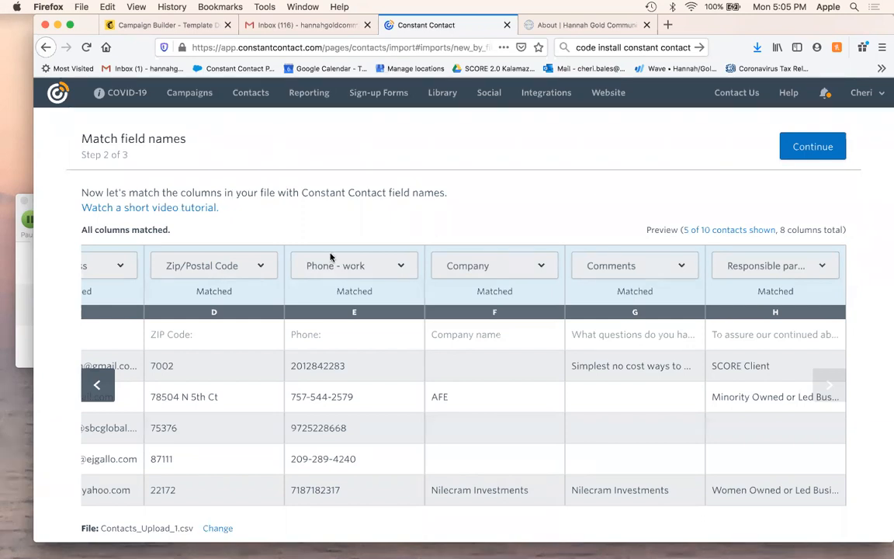
pyautogui.click(813, 148)
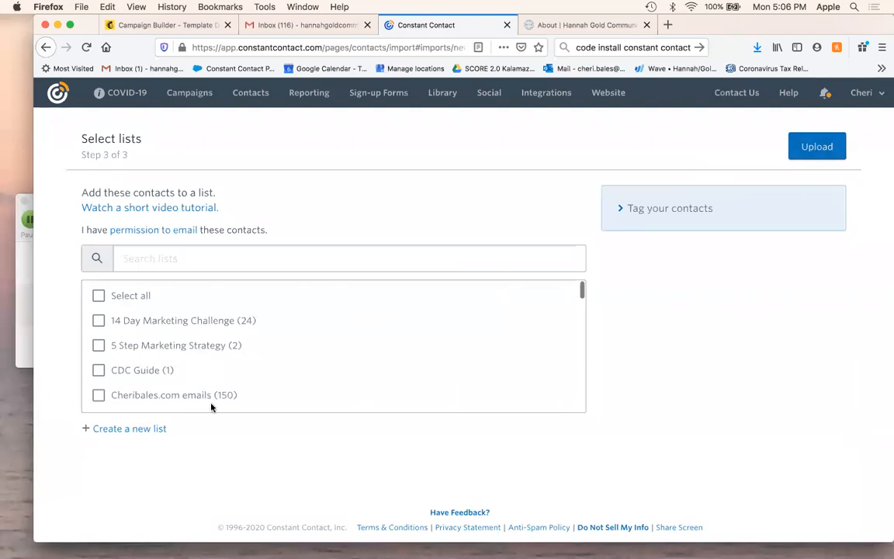
# Create a new list named "Upload Audience 1" and upload the imported contacts to it.
pyautogui.click(127, 432)
pyautogui.write('A')
pyautogui.press('BackSpace')
pyautogui.write('Upload Audience 1')
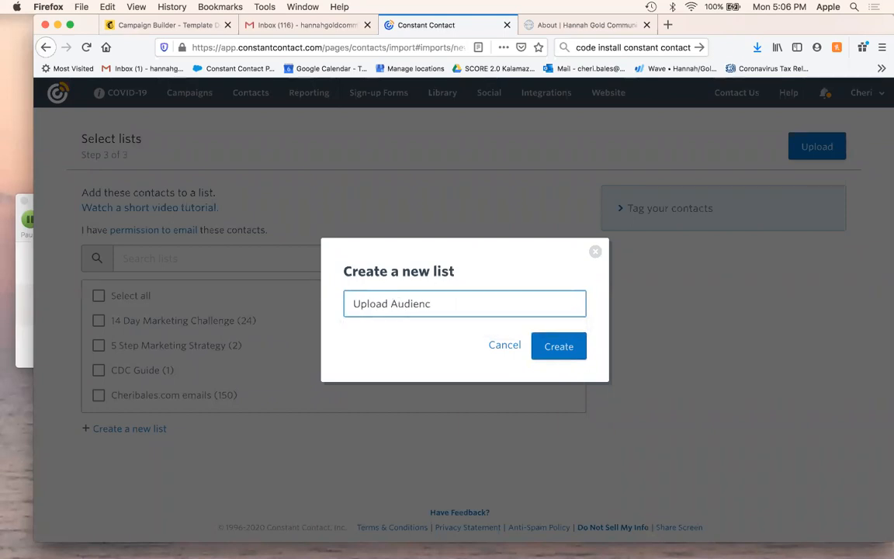
pyautogui.click(559, 346)
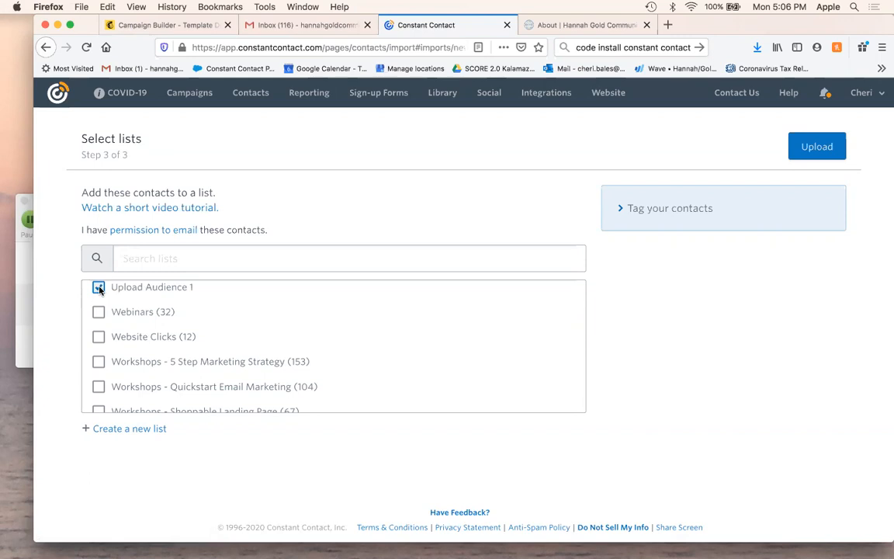
pyautogui.click(821, 151)
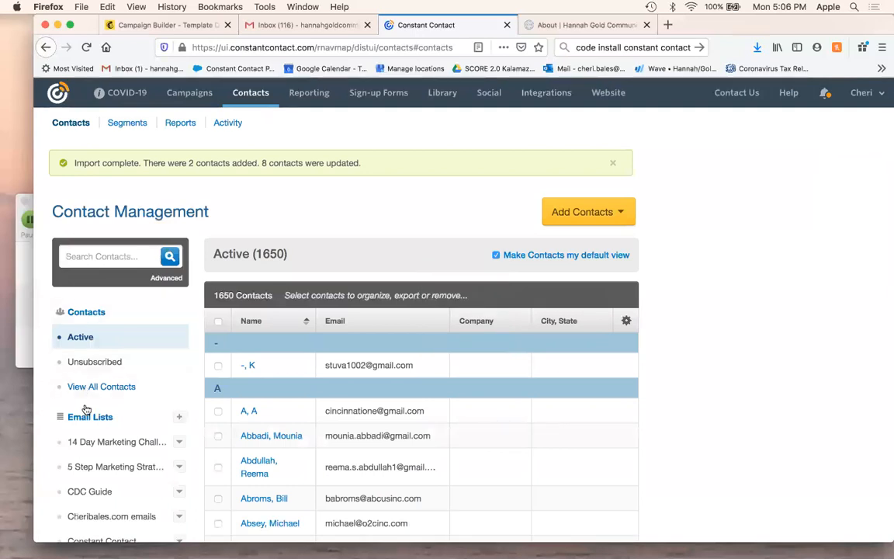
# Open the email lists overview and locate the "Upload Audience 1" list with its contact count.
pyautogui.scroll(-1, 88, 425)
pyautogui.click(88, 424)
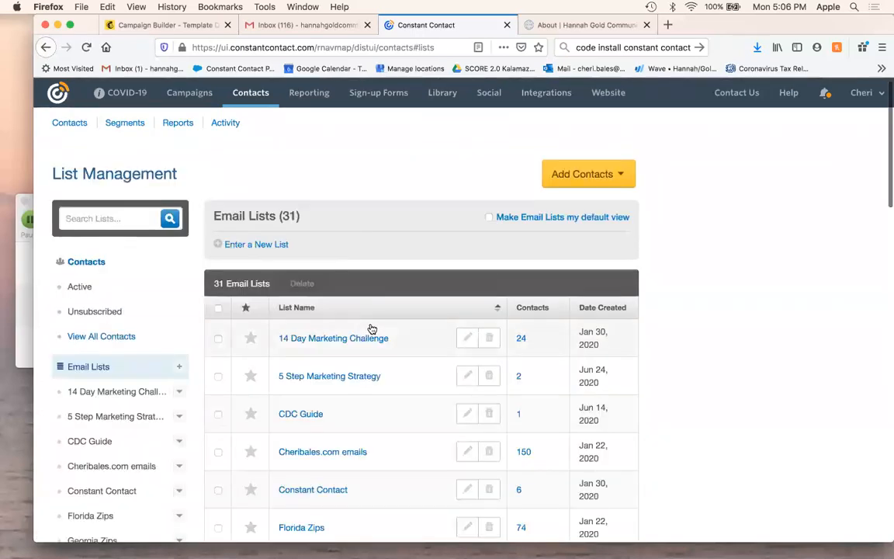
pyautogui.scroll(-15, 371, 329)
pyautogui.scroll(-5, 371, 329)
pyautogui.scroll(4, 371, 329)
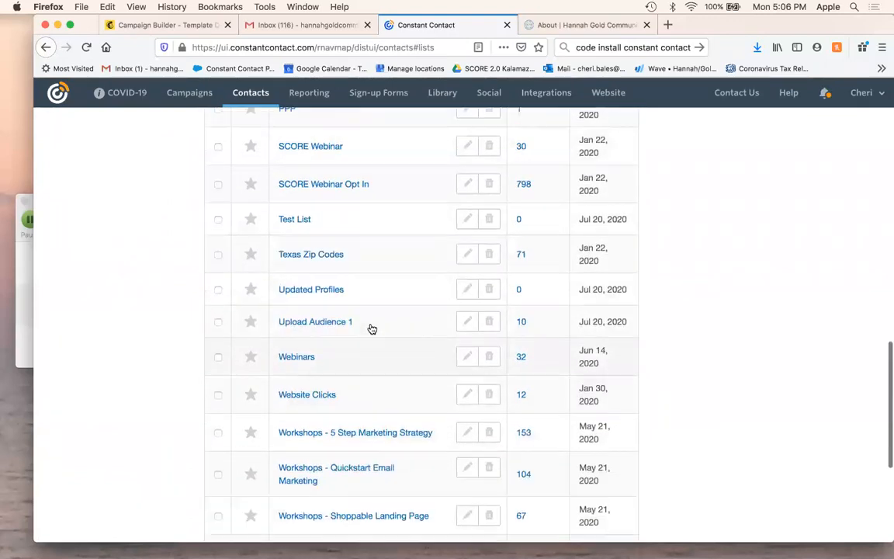
pyautogui.scroll(2, 371, 329)
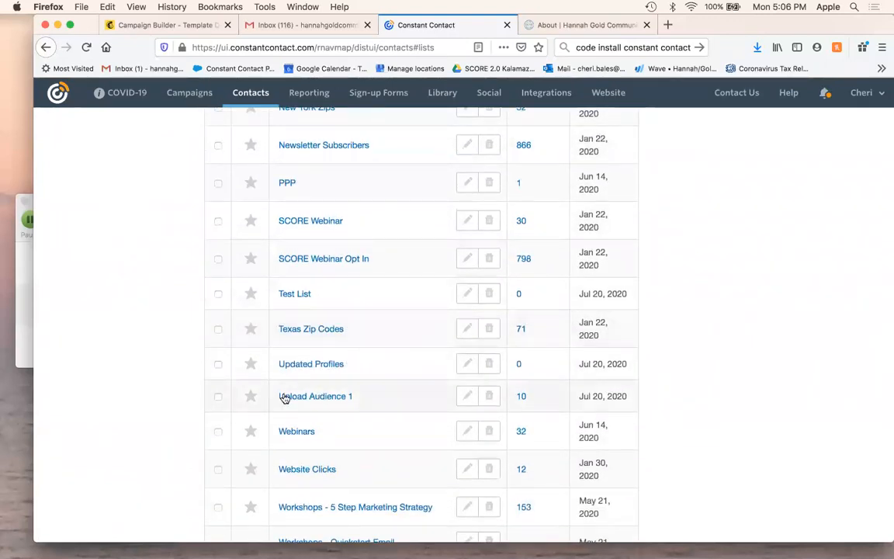
# Open the "Upload Audience 1" list and look through its imported contacts.
pyautogui.click(307, 398)
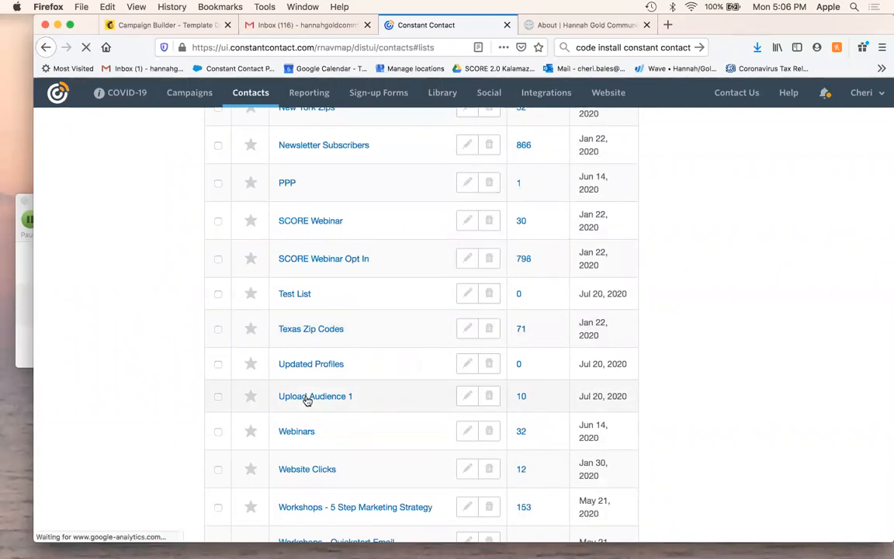
pyautogui.scroll(-5, 308, 401)
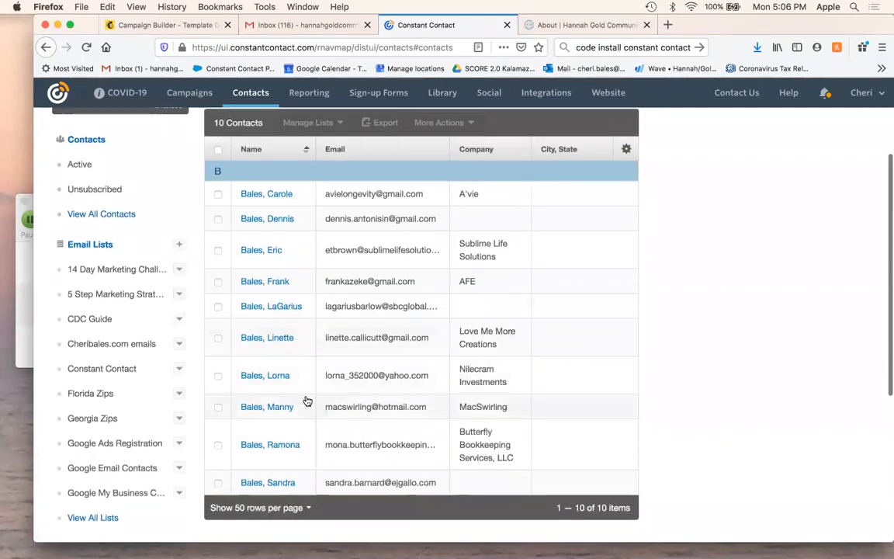
pyautogui.scroll(6, 307, 400)
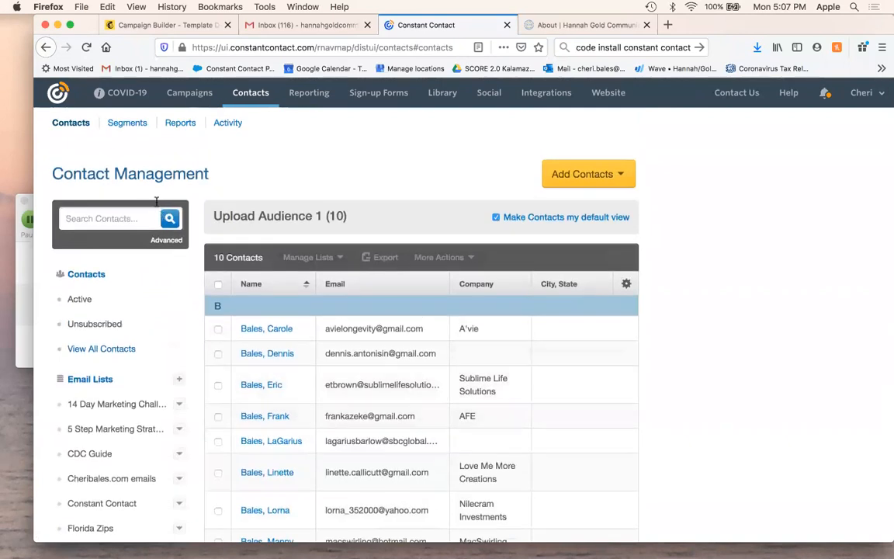
# Start a contact upload from file and choose the CSV file "Contact Upload 2".
pyautogui.click(596, 175)
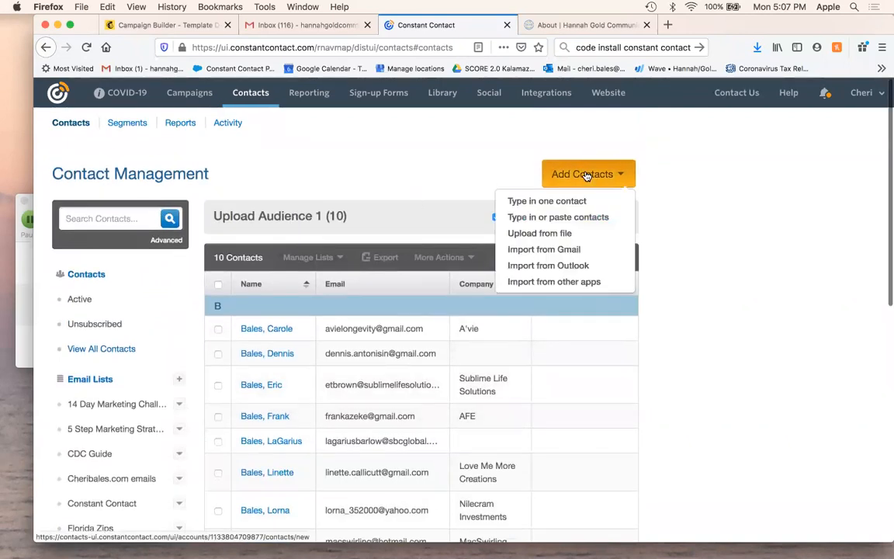
pyautogui.click(544, 234)
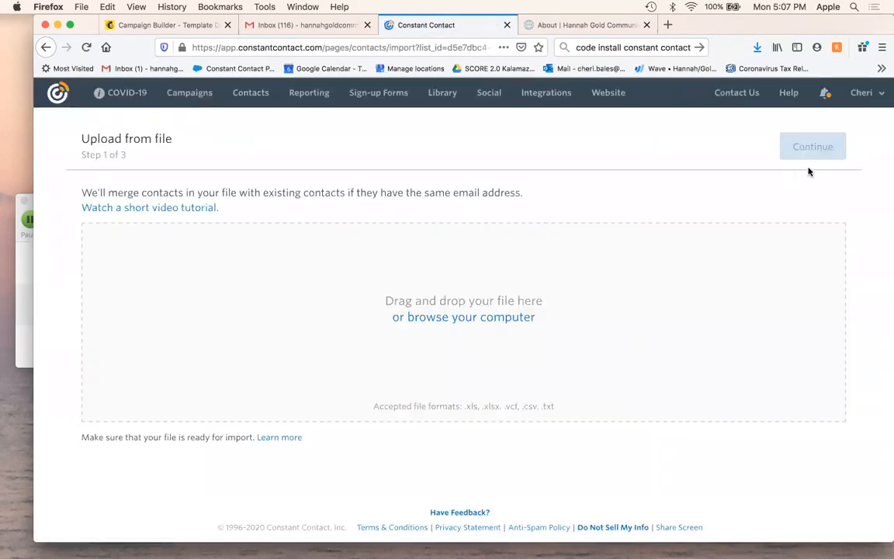
pyautogui.click(450, 318)
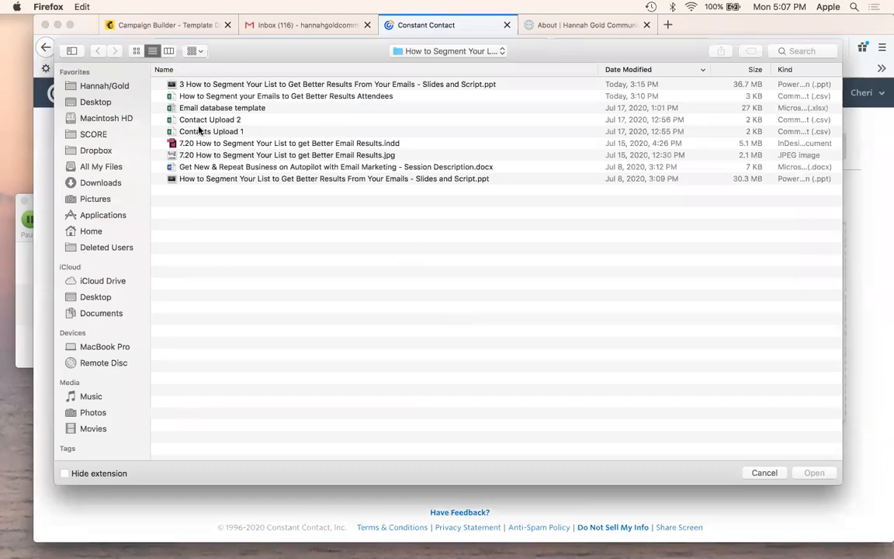
pyautogui.click(192, 121)
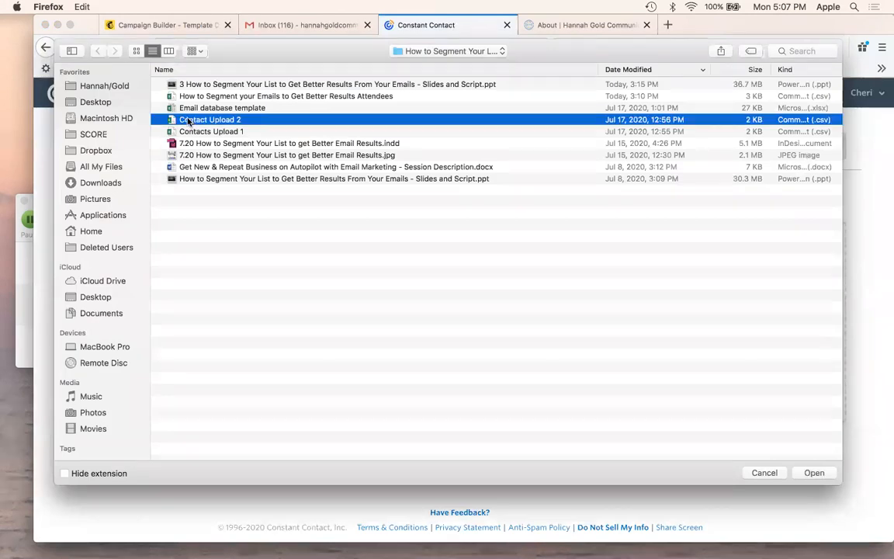
pyautogui.doubleClick(189, 122)
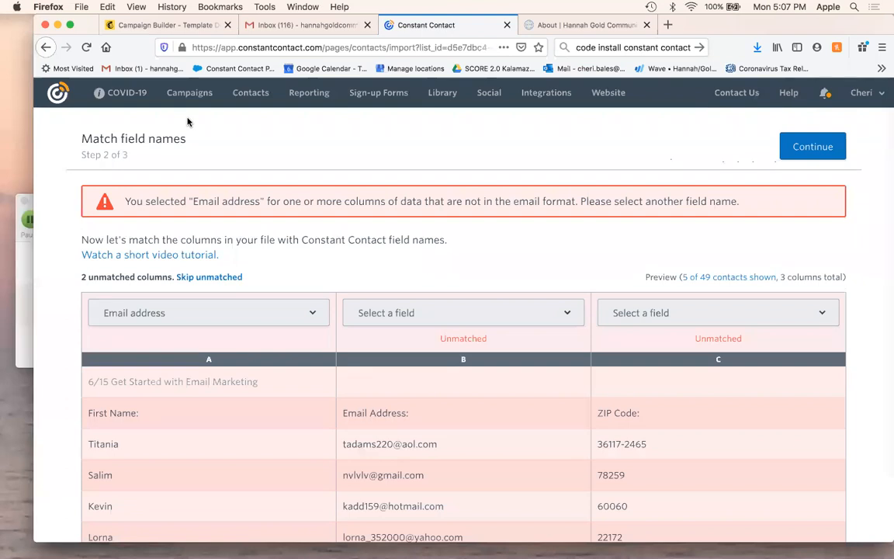
# Match column A to the "First name" field and column B to "Email address".
pyautogui.scroll(-2, 188, 308)
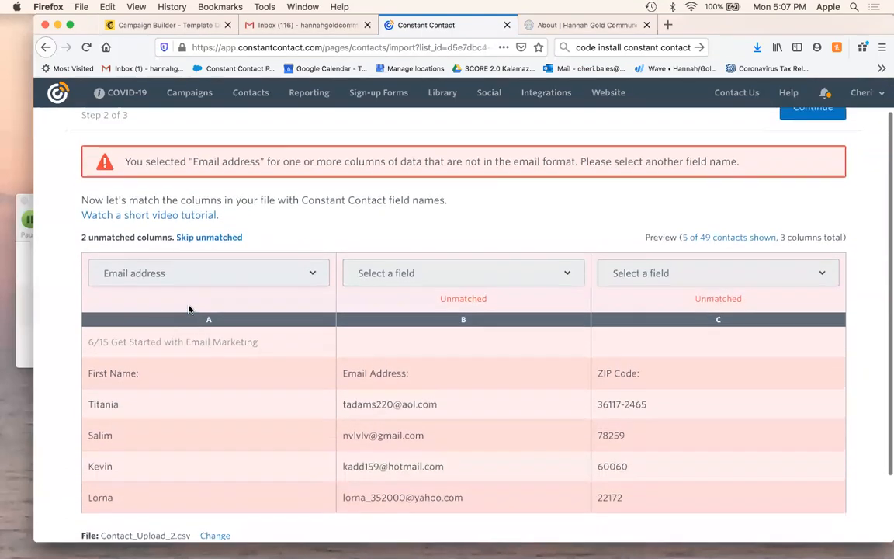
pyautogui.click(190, 274)
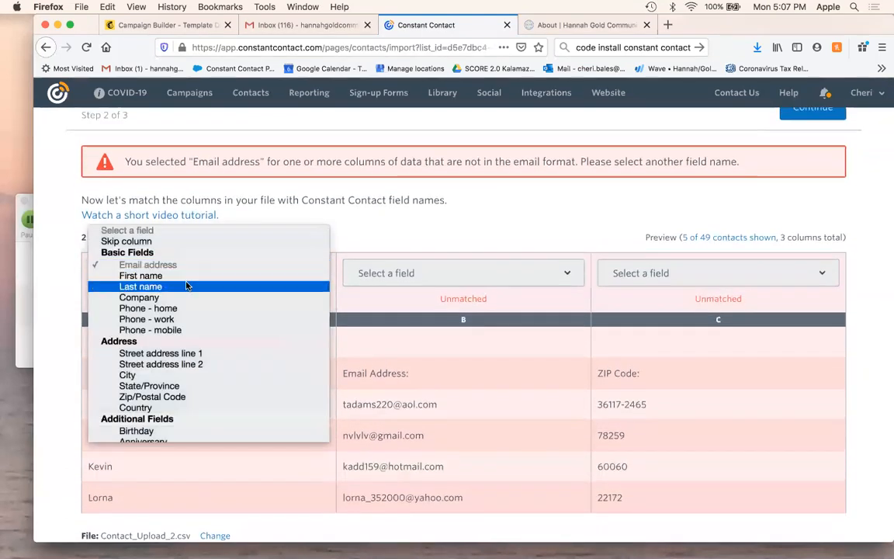
pyautogui.click(178, 276)
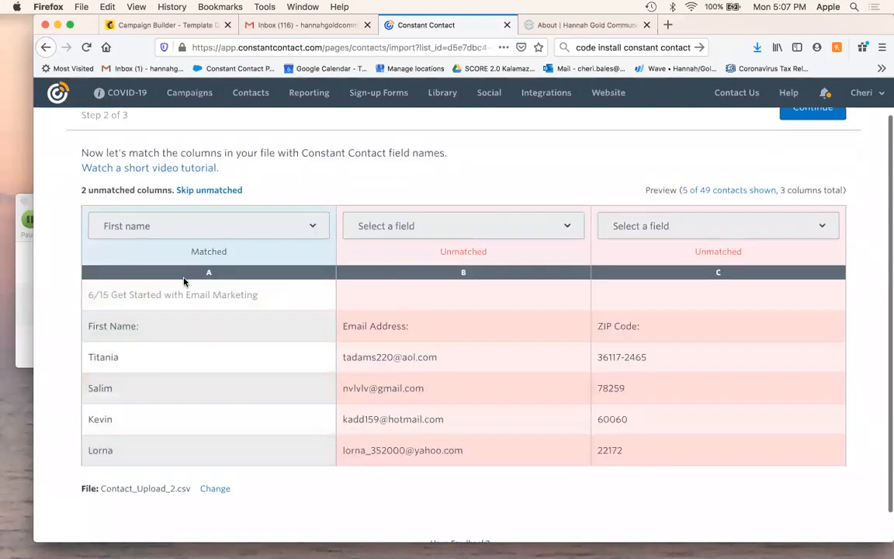
pyautogui.click(460, 228)
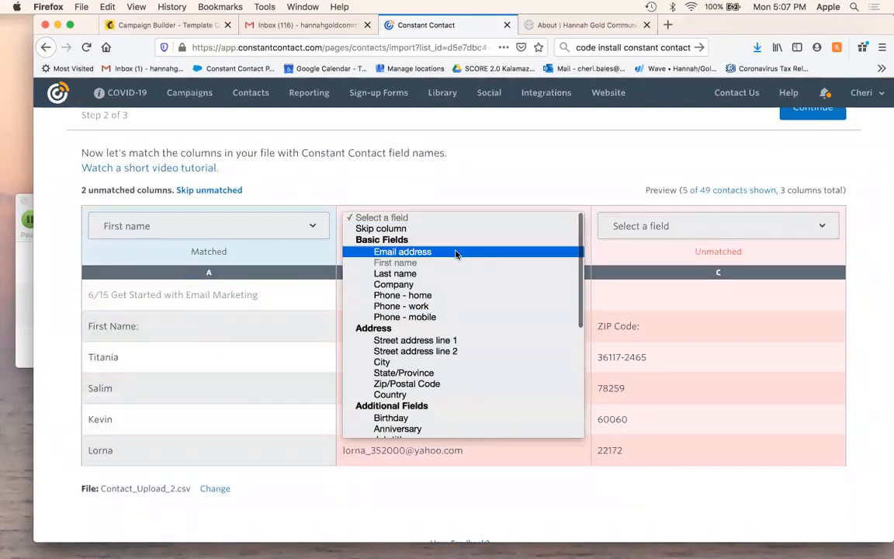
pyautogui.click(455, 251)
# Match column C to the "Zip/Postal Code" field and continue to the list selection.
pyautogui.click(610, 230)
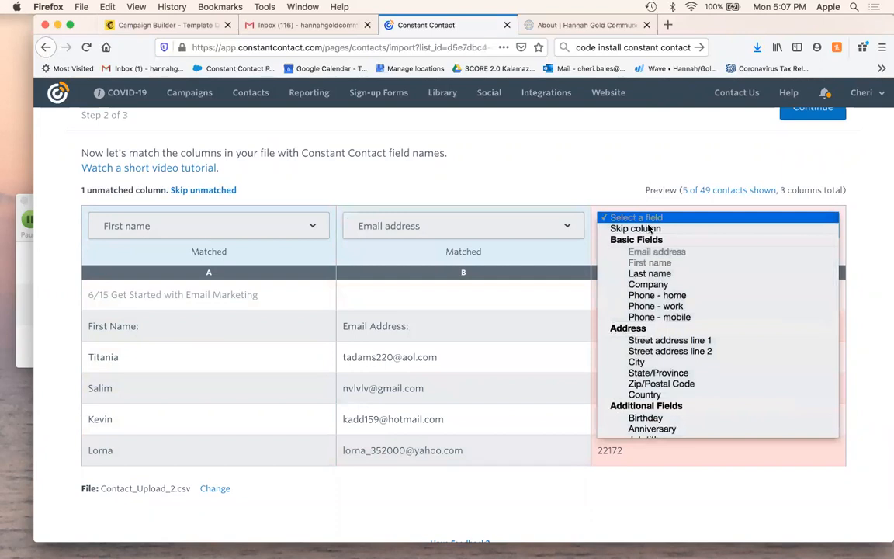
pyautogui.click(656, 295)
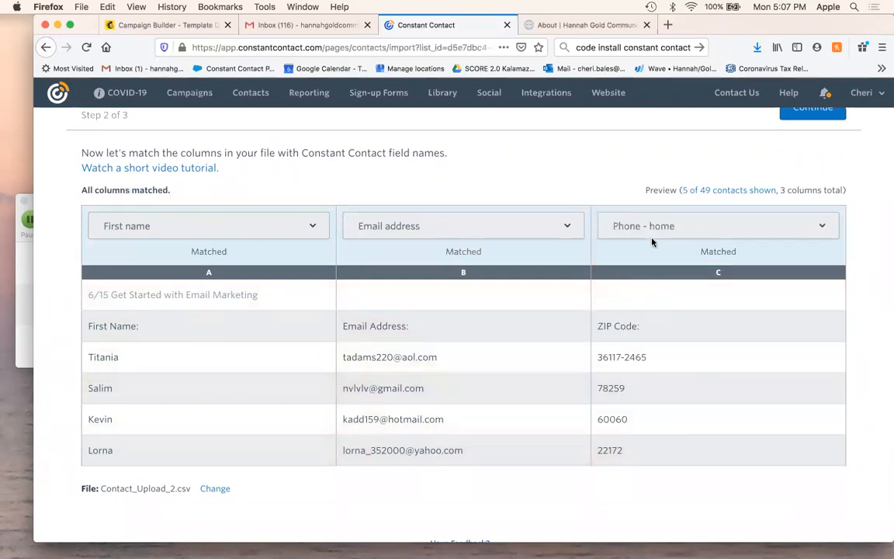
pyautogui.click(612, 224)
pyautogui.click(658, 306)
pyautogui.scroll(2, 658, 305)
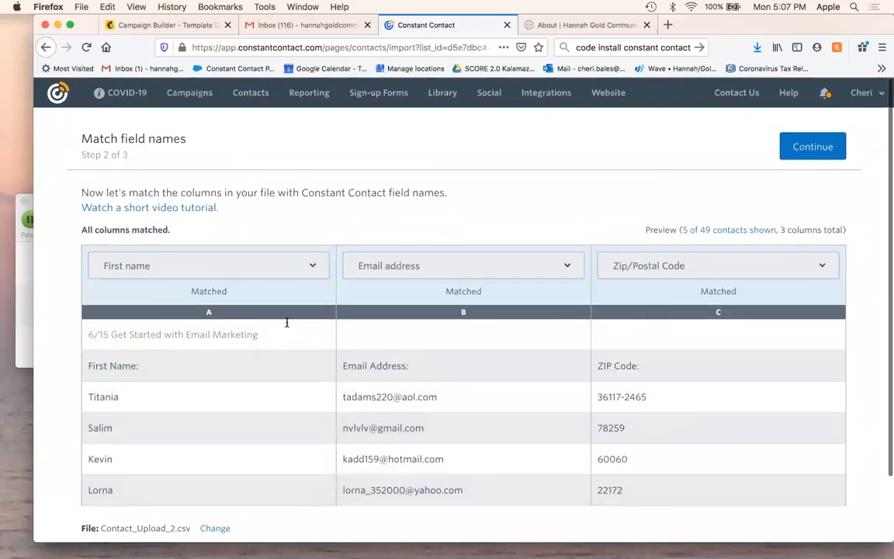
pyautogui.click(807, 147)
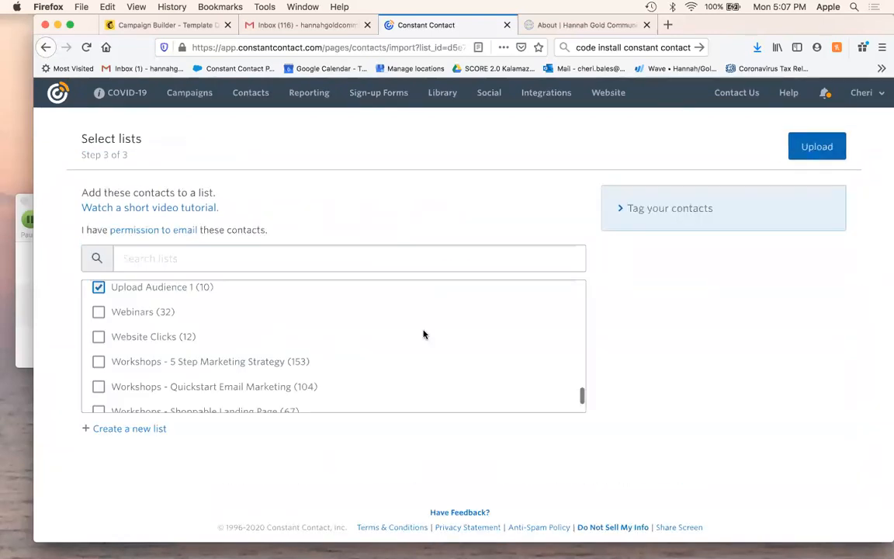
# Create a new list named "Upload Audience 2" and upload the contacts to it.
pyautogui.click(132, 429)
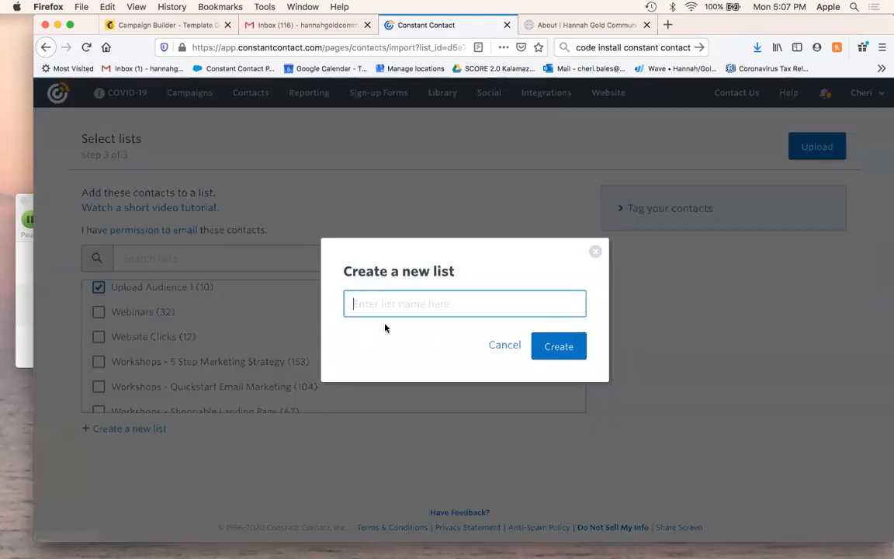
pyautogui.write('Uploa')
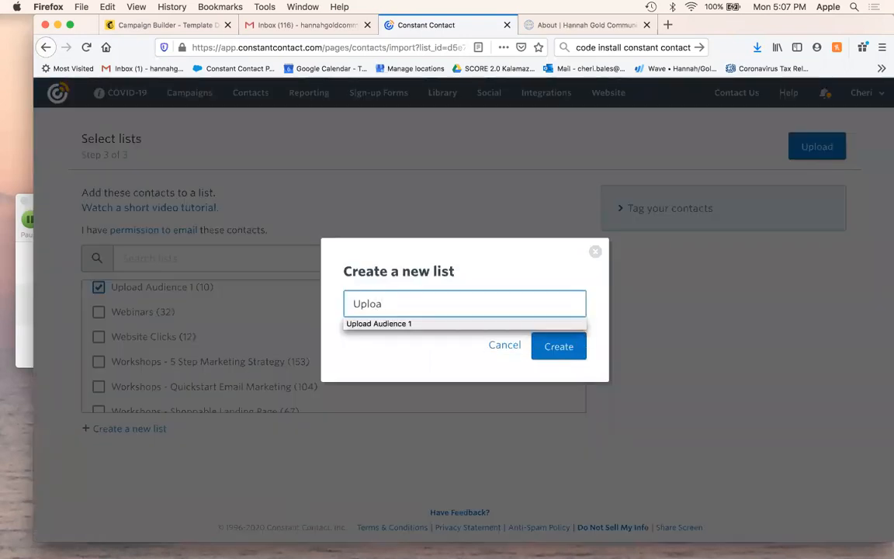
pyautogui.write('ce 2')
pyautogui.click(568, 351)
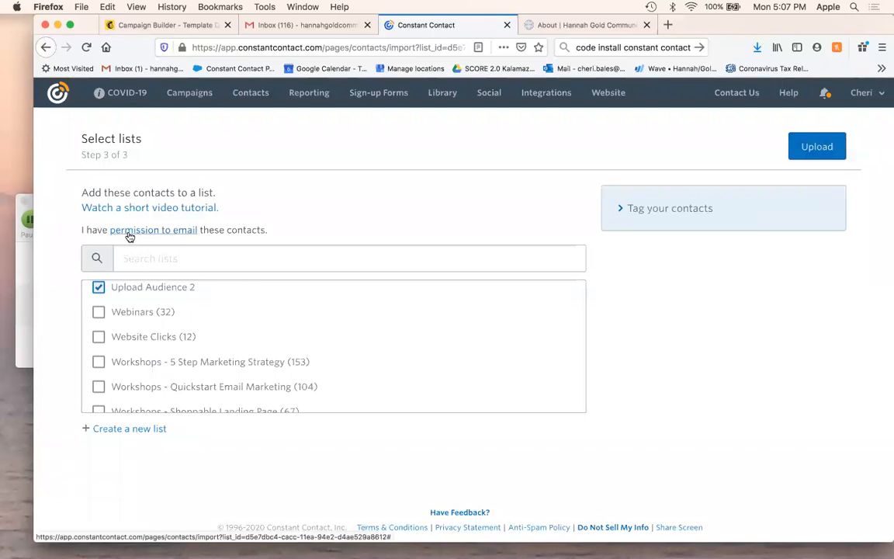
pyautogui.click(809, 148)
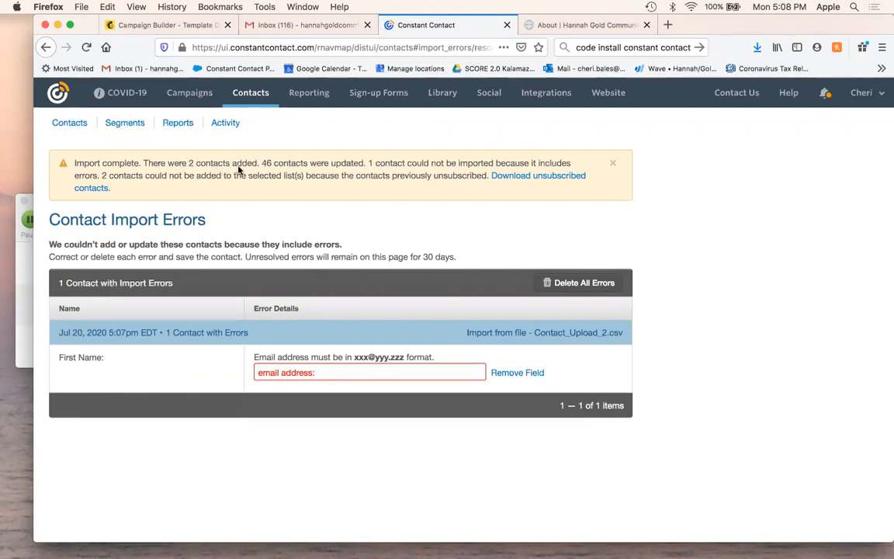
# Review the import summary for updated and unsubscribed contacts, and remove the invalid email address field from the contact with import errors.
pyautogui.moveTo(262, 163); pyautogui.dragTo(364, 164)
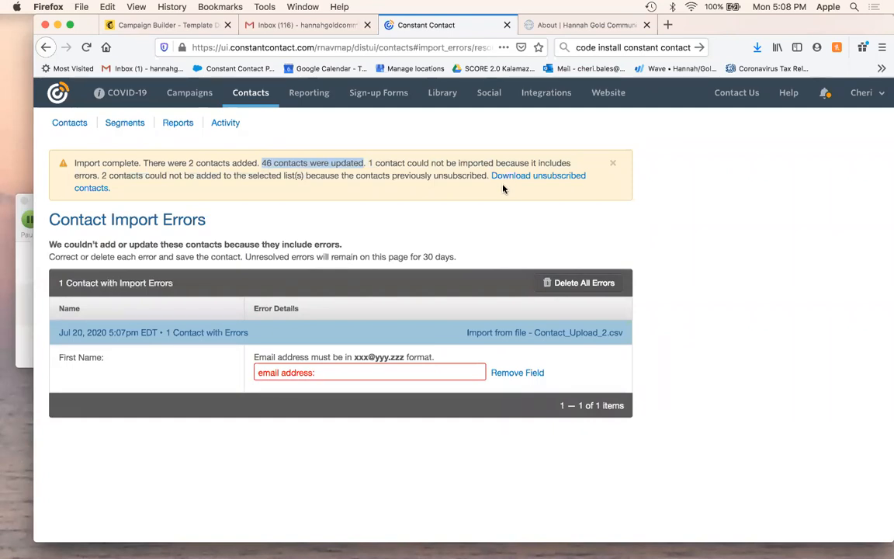
pyautogui.moveTo(102, 175); pyautogui.dragTo(430, 198)
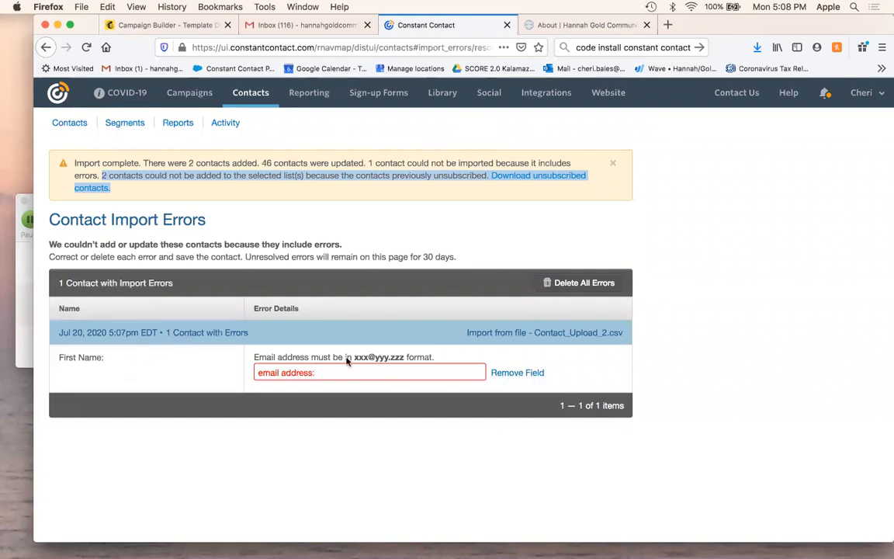
pyautogui.click(517, 373)
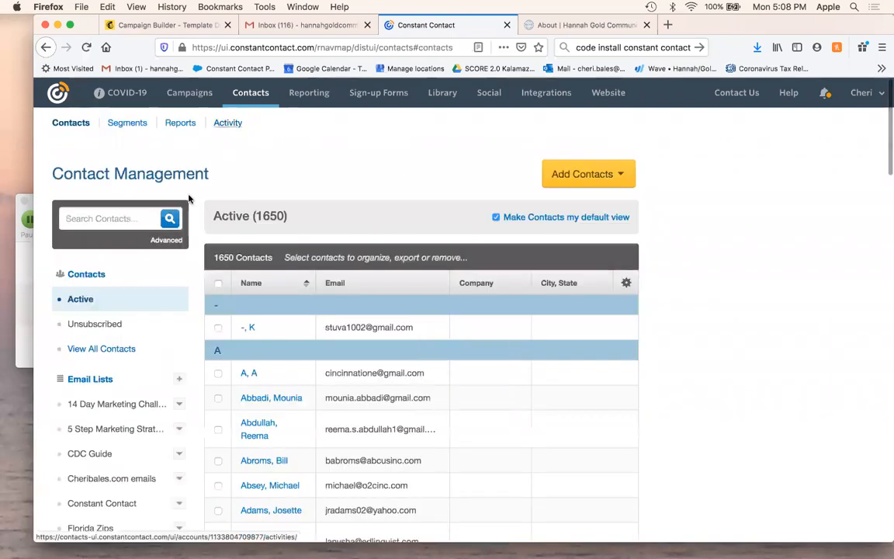
# Select all contacts in the Unsubscribed view, check the export options and permanently delete the selected contacts.
pyautogui.scroll(-1, 107, 291)
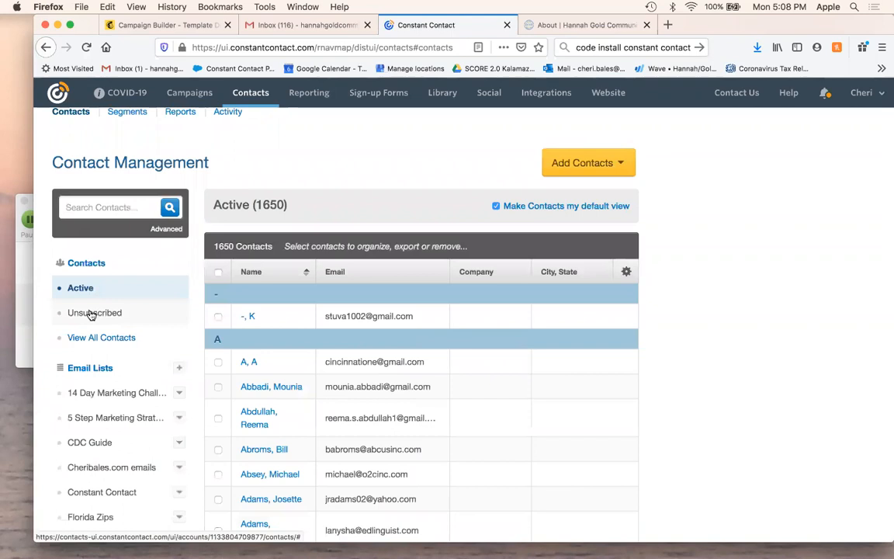
pyautogui.click(78, 314)
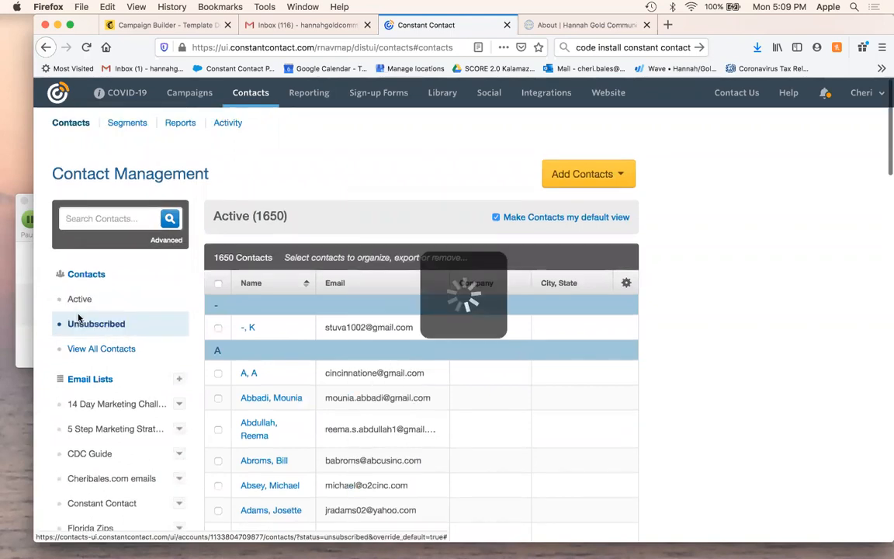
pyautogui.click(218, 284)
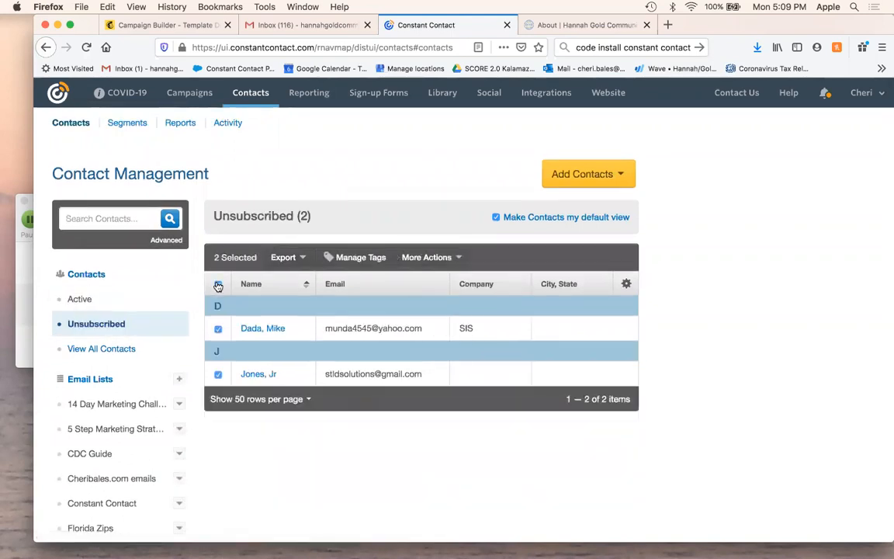
pyautogui.click(297, 258)
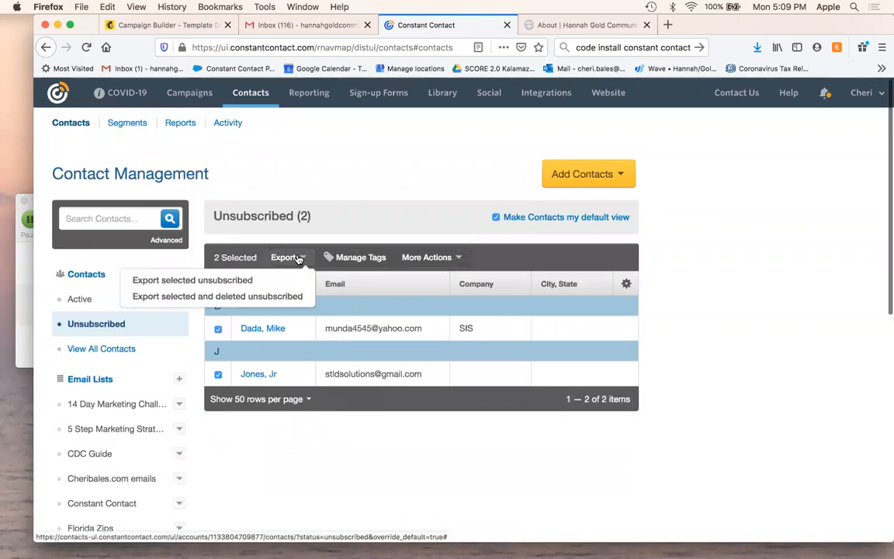
pyautogui.click(439, 259)
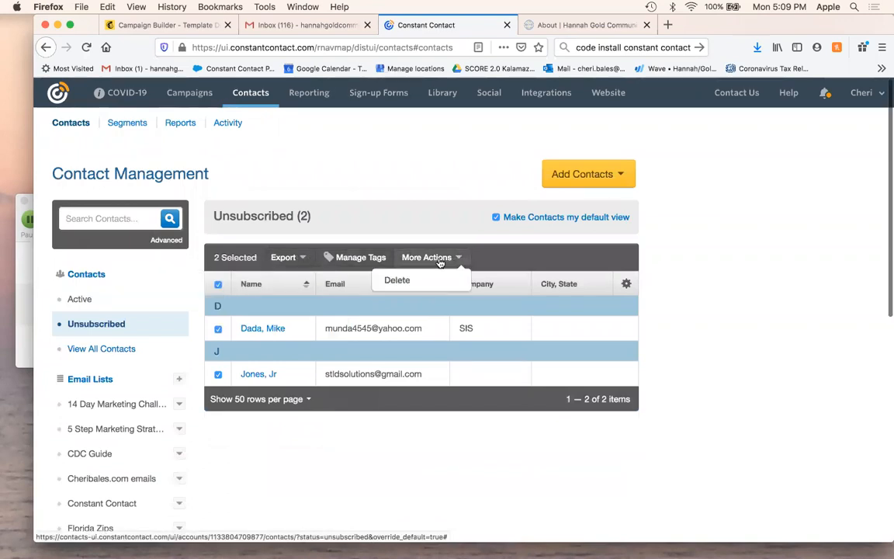
pyautogui.click(398, 281)
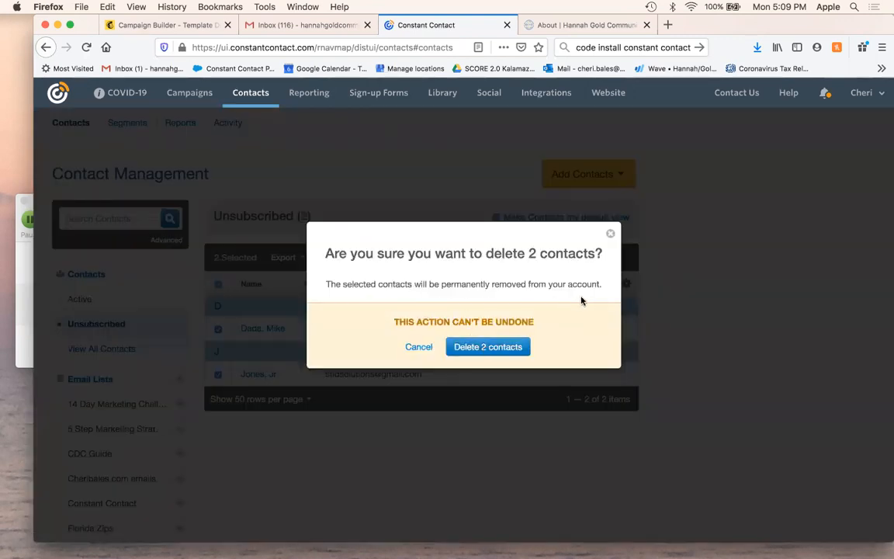
pyautogui.click(489, 347)
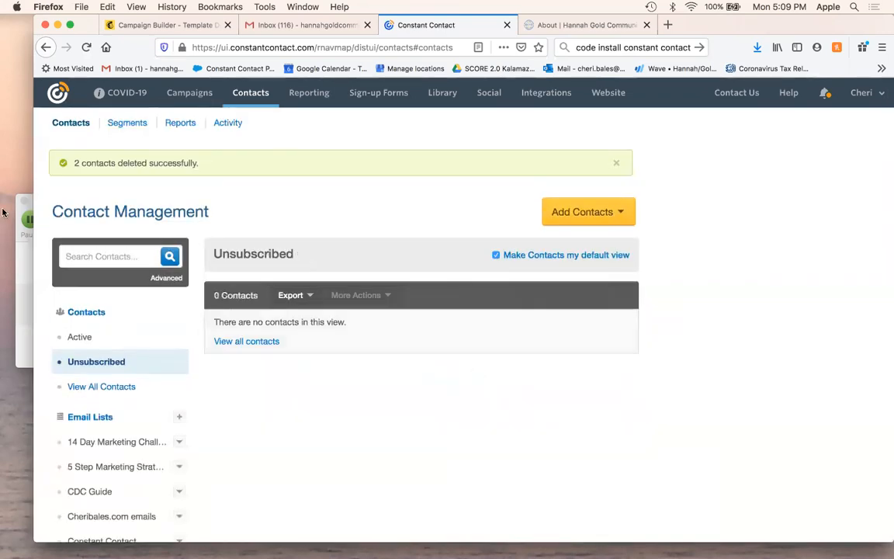
# Switch to the PowerPoint presentation "3 How to Segment Your List to Get Better Results From Your Emails".
pyautogui.moveTo(1, 163)
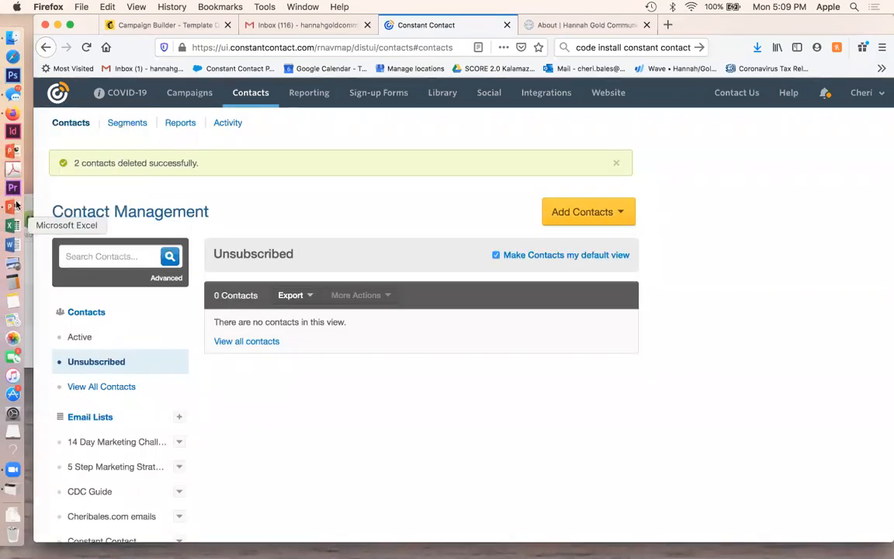
pyautogui.click(13, 205)
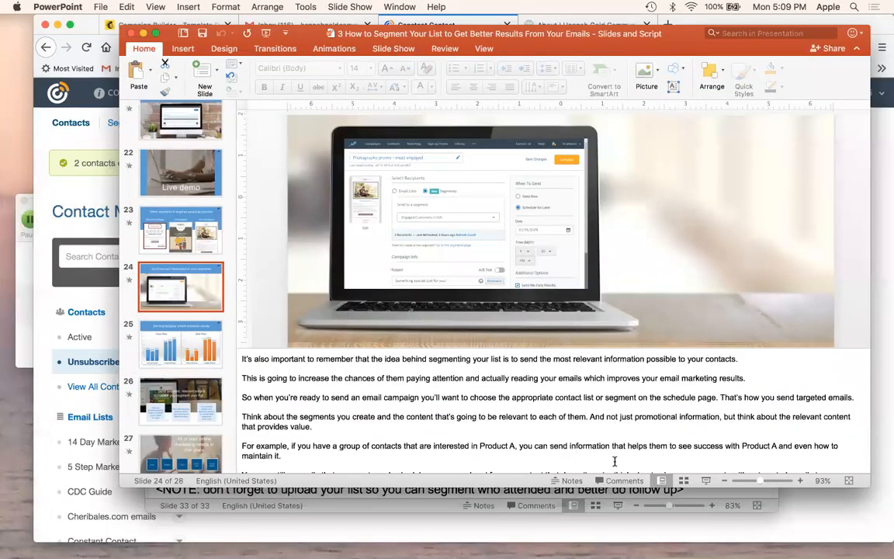